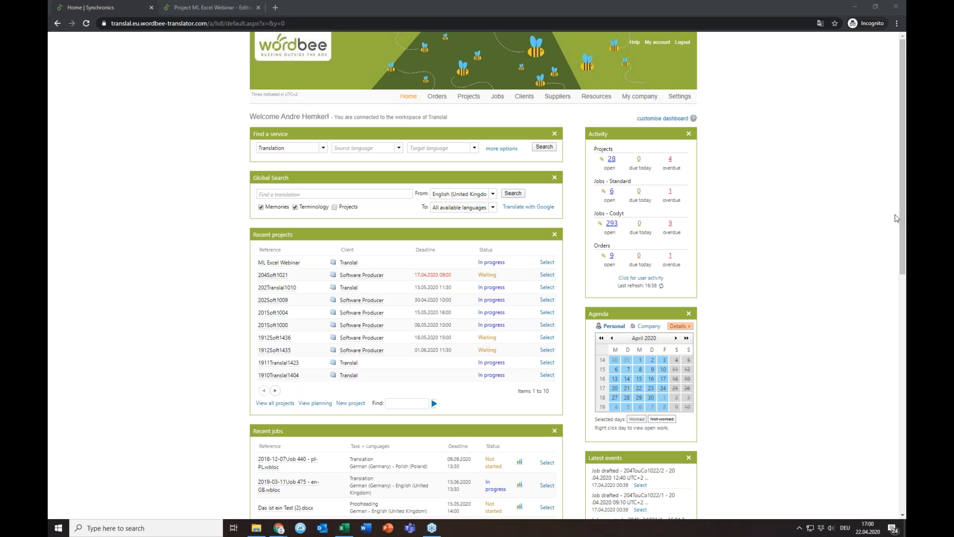
# Switch to the Dialogue_1.xlsx workbook in Excel and enlarge its window so that all filled columns fit
pyautogui.click(728, 222)
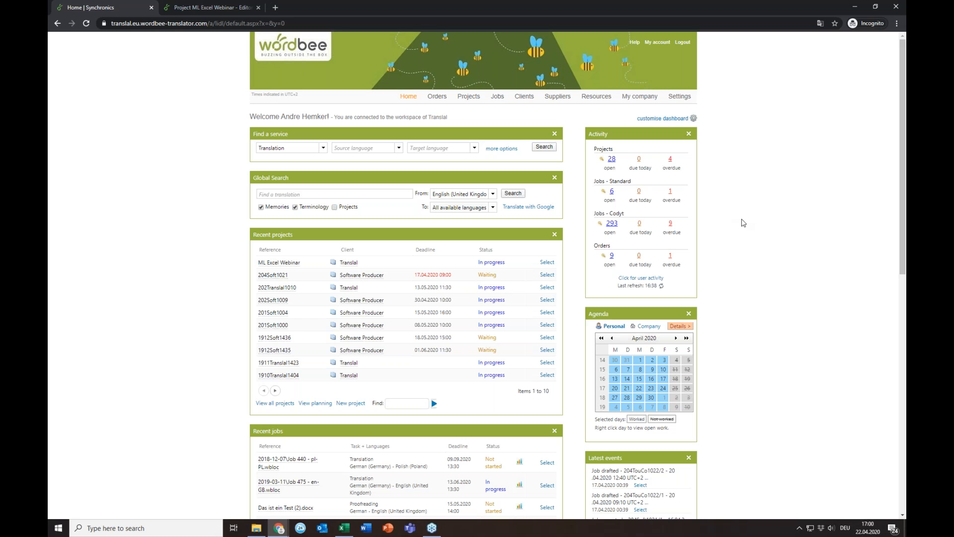
pyautogui.click(344, 528)
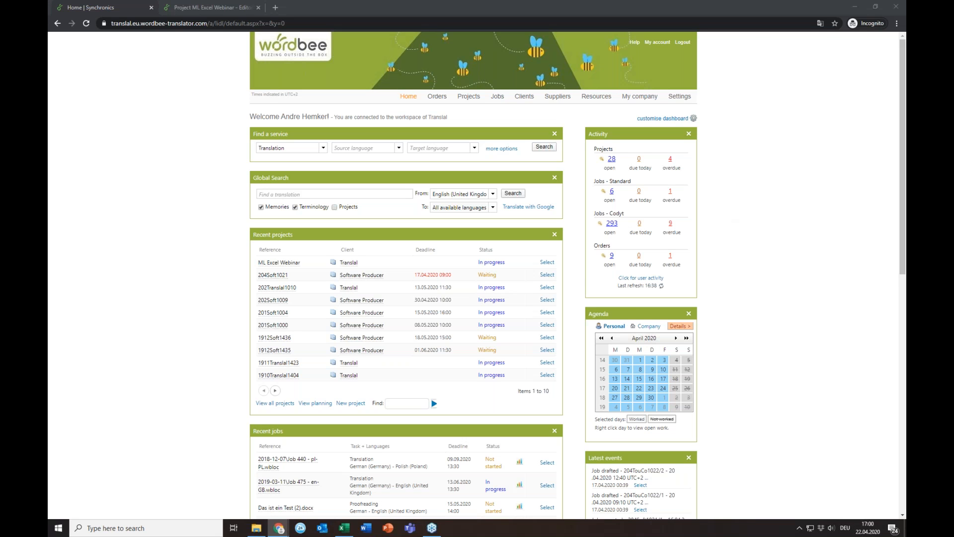
pyautogui.moveTo(469, 293); pyautogui.dragTo(482, 105)
pyautogui.moveTo(722, 332); pyautogui.dragTo(848, 430)
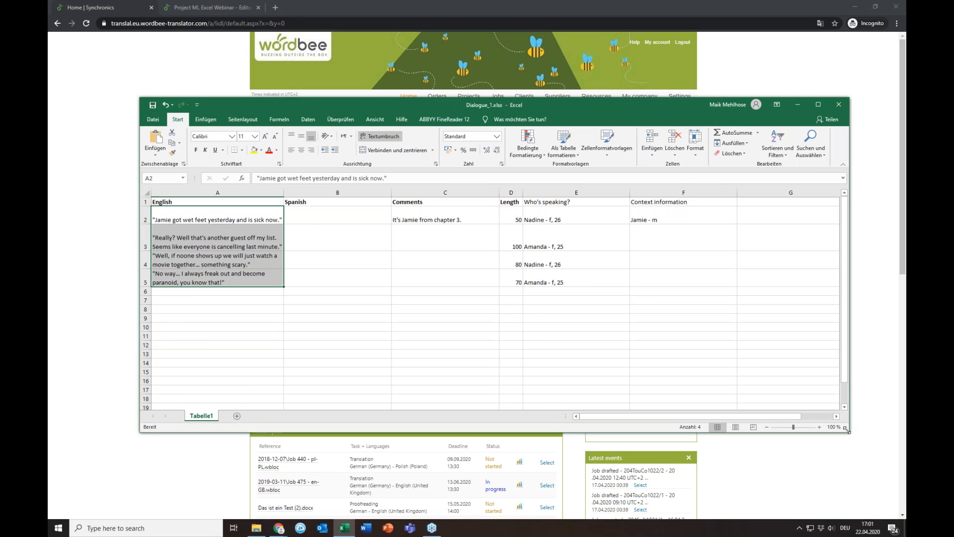
# Examine the English, Spanish, Comments, Length and Who's speaking? columns of the dialogue sheet
pyautogui.click(314, 217)
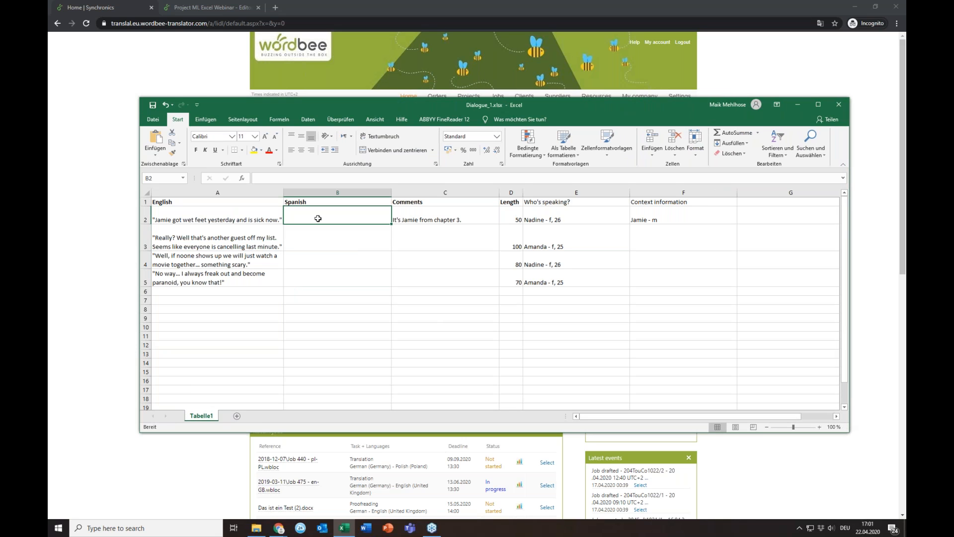
pyautogui.moveTo(204, 217); pyautogui.dragTo(208, 277)
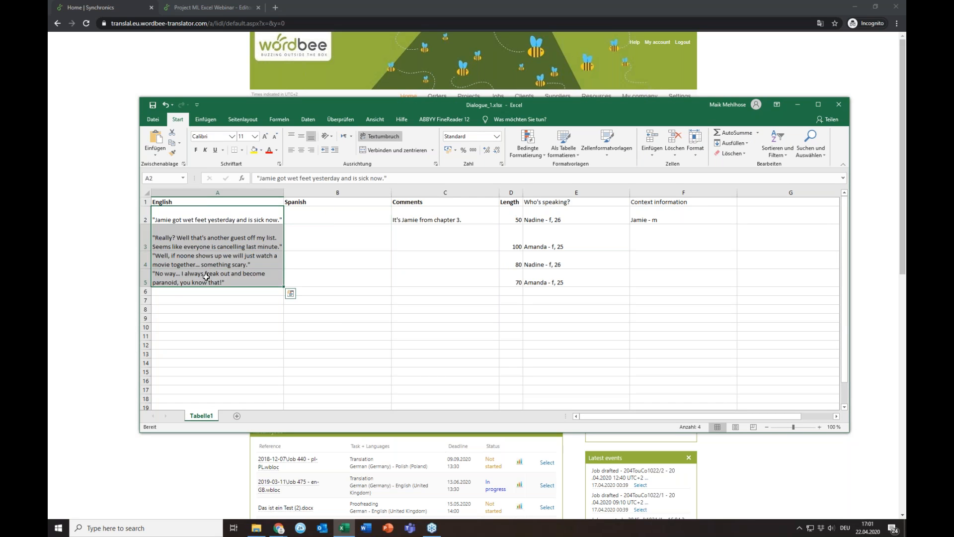
pyautogui.moveTo(334, 212); pyautogui.dragTo(340, 275)
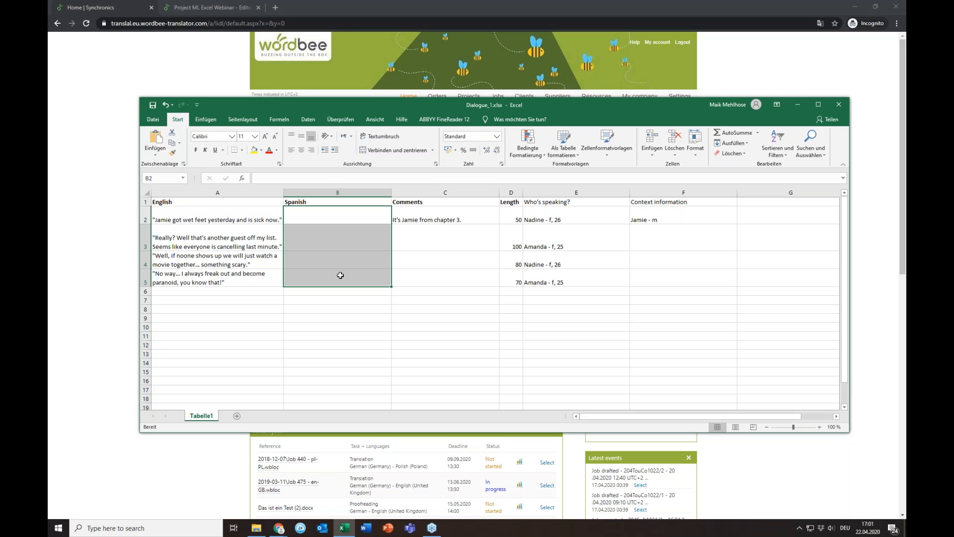
pyautogui.click(477, 215)
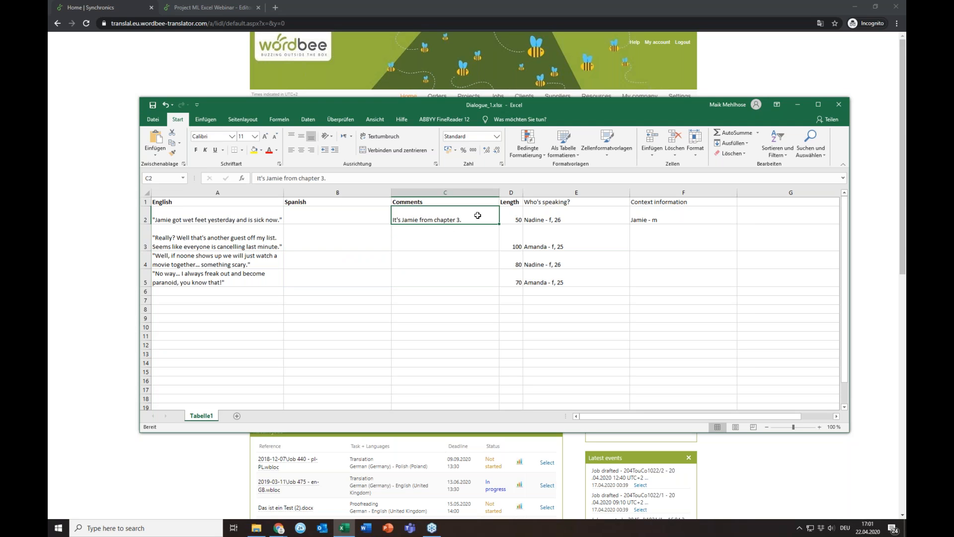
pyautogui.click(514, 216)
pyautogui.moveTo(514, 217); pyautogui.dragTo(512, 283)
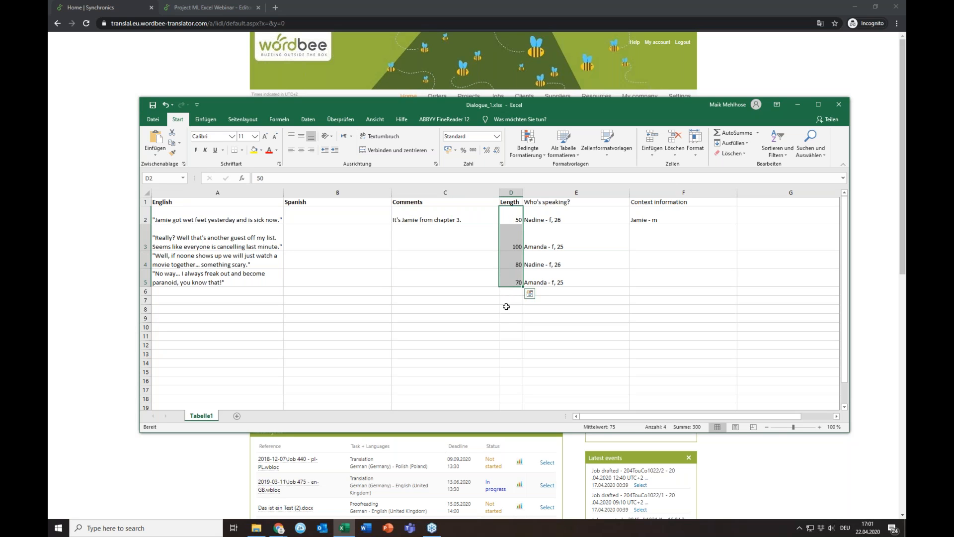
pyautogui.click(507, 217)
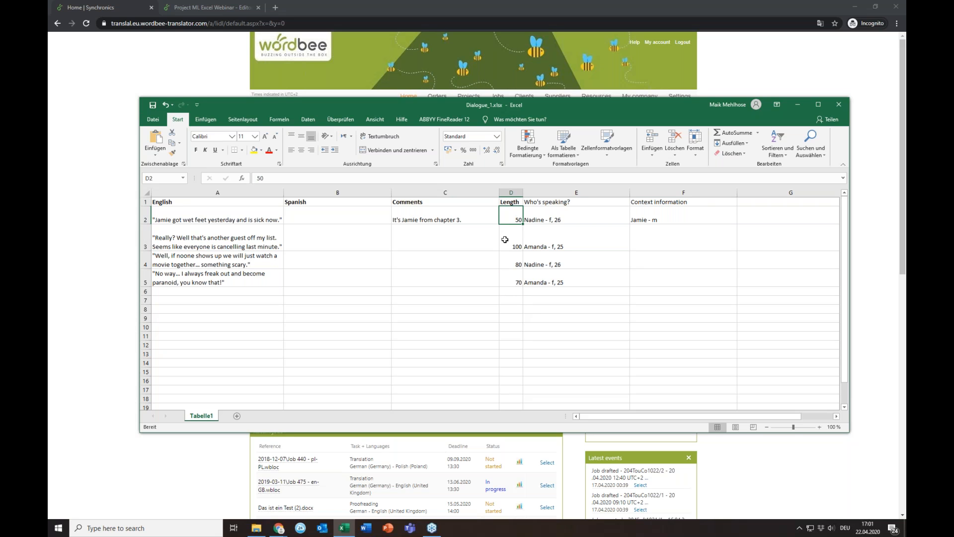
pyautogui.click(593, 216)
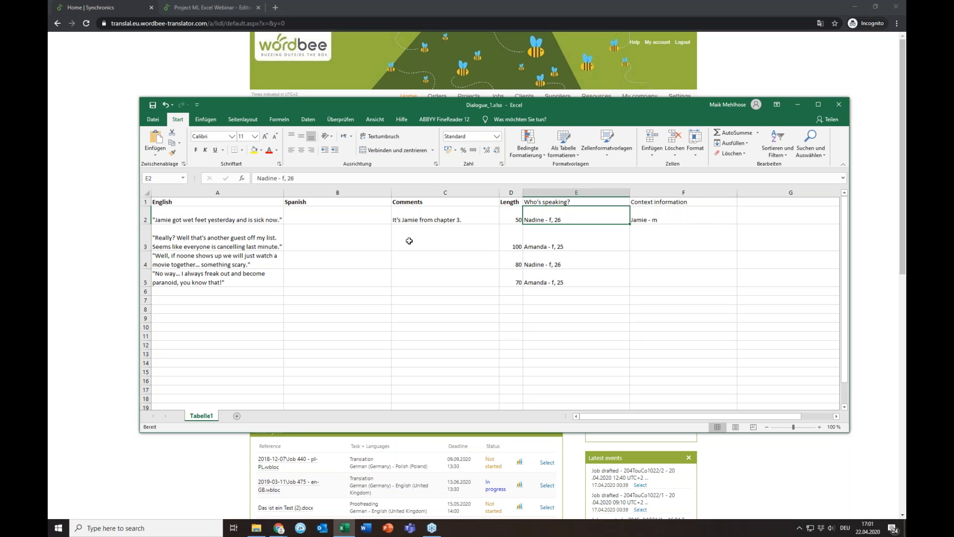
# Review the first English line, the Spanish cells B2:B5 and the speaker entries in E2:E5
pyautogui.click(222, 214)
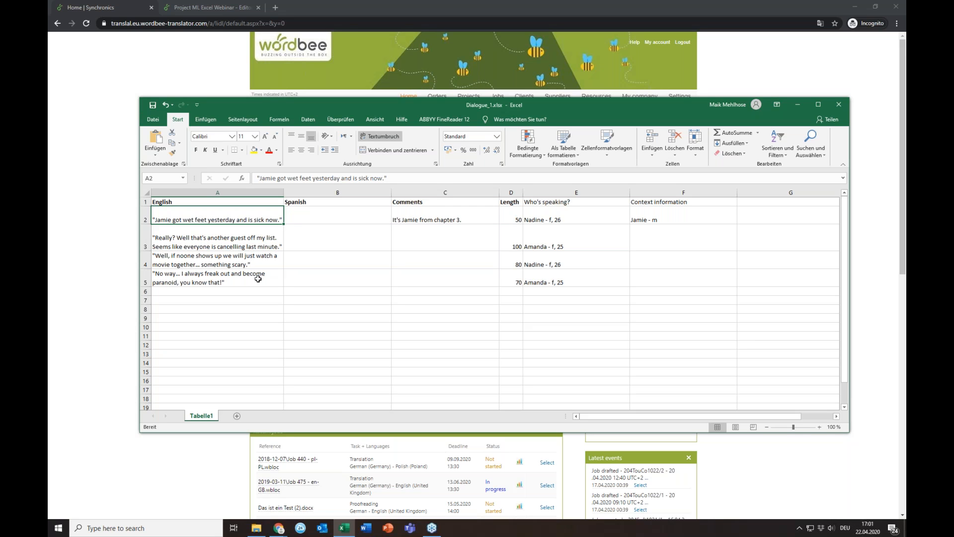
pyautogui.moveTo(338, 217); pyautogui.dragTo(340, 276)
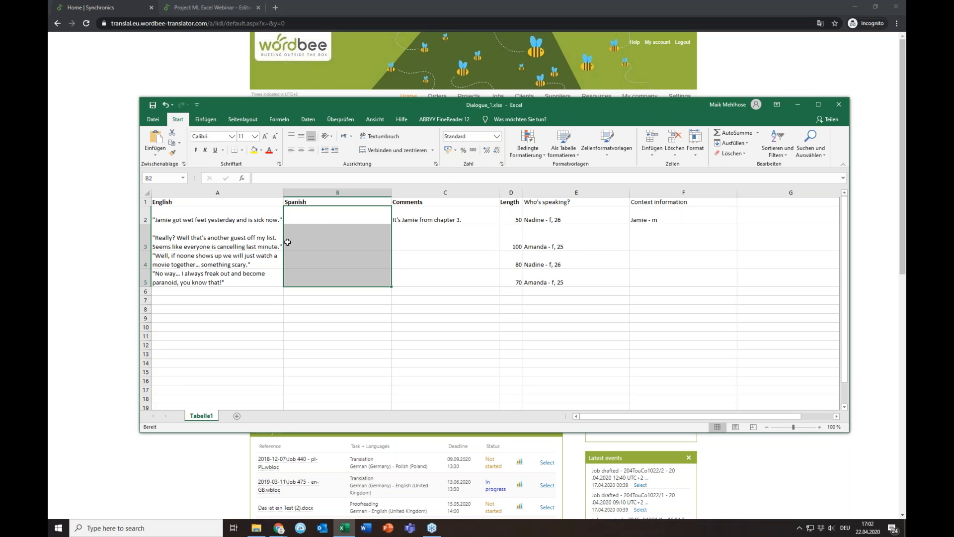
pyautogui.click(315, 216)
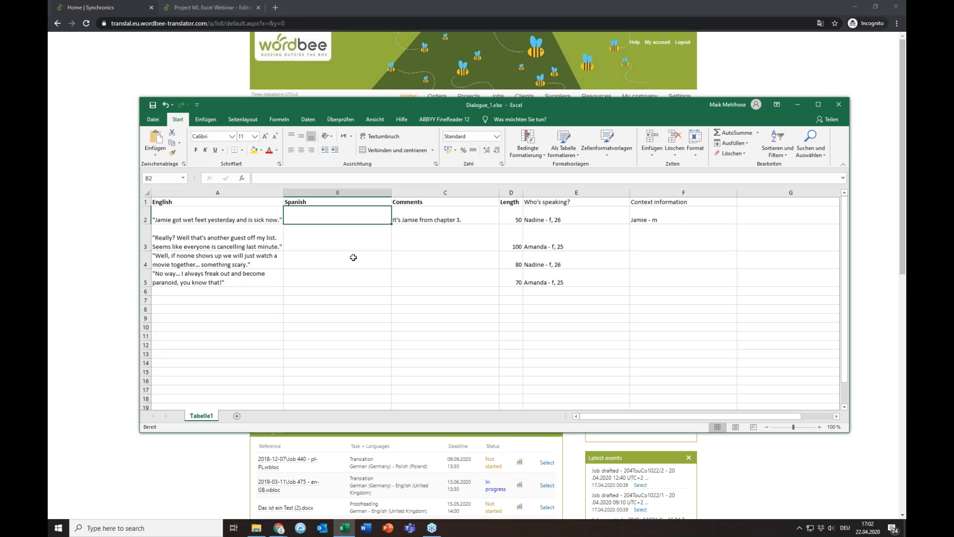
pyautogui.click(602, 225)
pyautogui.moveTo(602, 225); pyautogui.dragTo(609, 271)
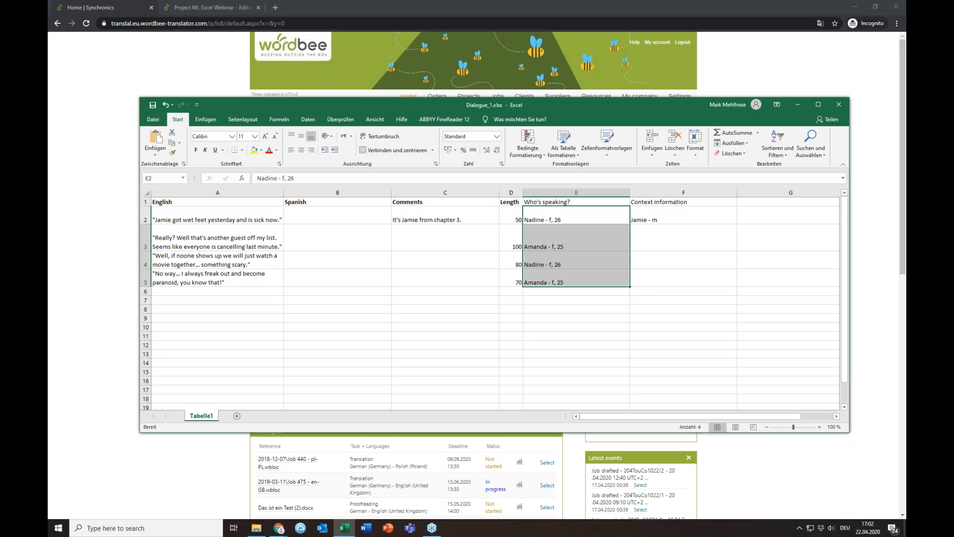
# Switch to the ML Excel Webinar editor in the browser and place the Dialogue_1.xlsx window below its column headers for comparison
pyautogui.click(205, 8)
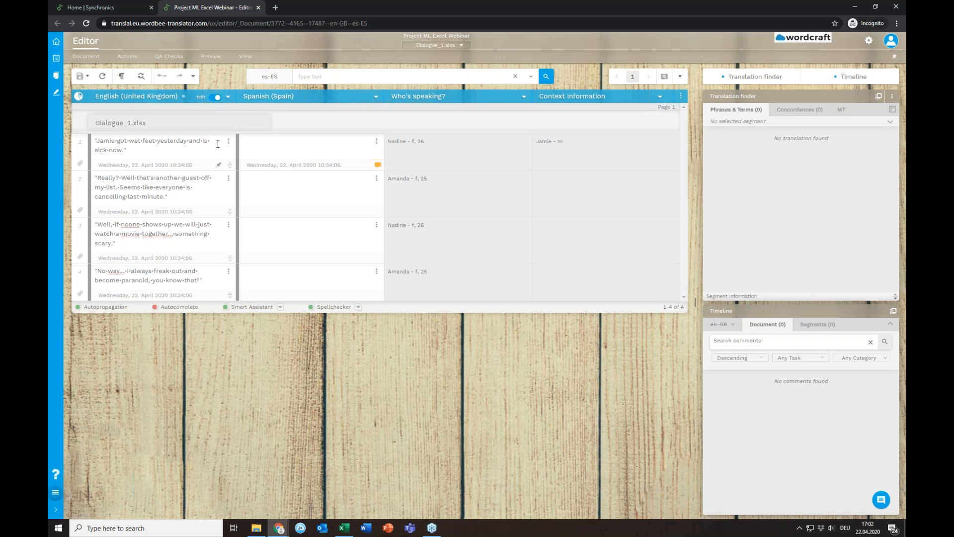
pyautogui.click(344, 527)
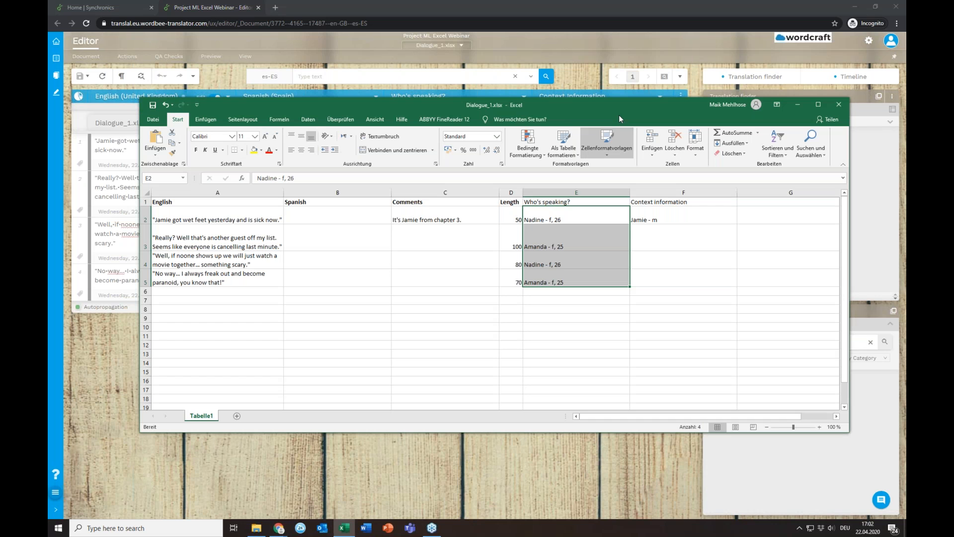
pyautogui.moveTo(622, 102); pyautogui.dragTo(588, 198)
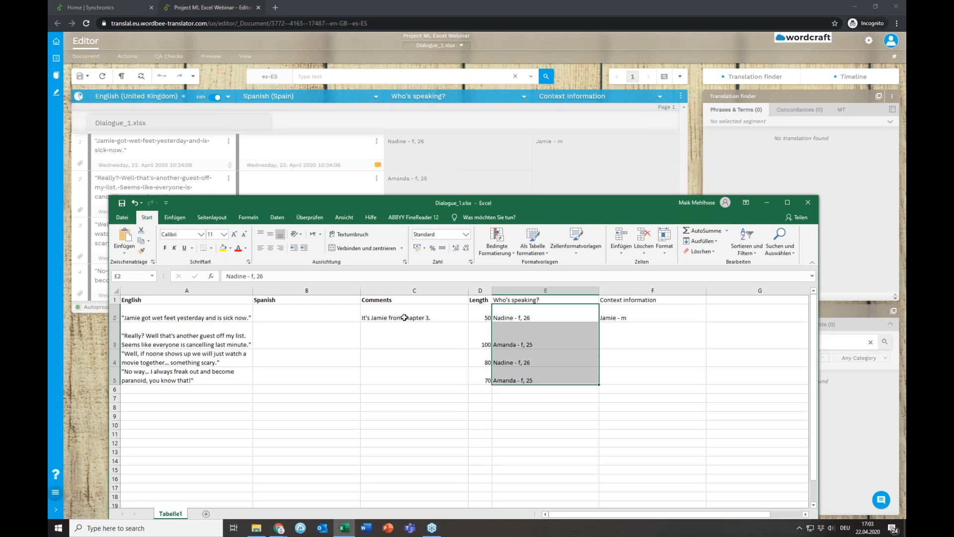
# Select the first Spanish segment to view its comment and character limit, and compare them with row 2 of the workbook
pyautogui.click(323, 154)
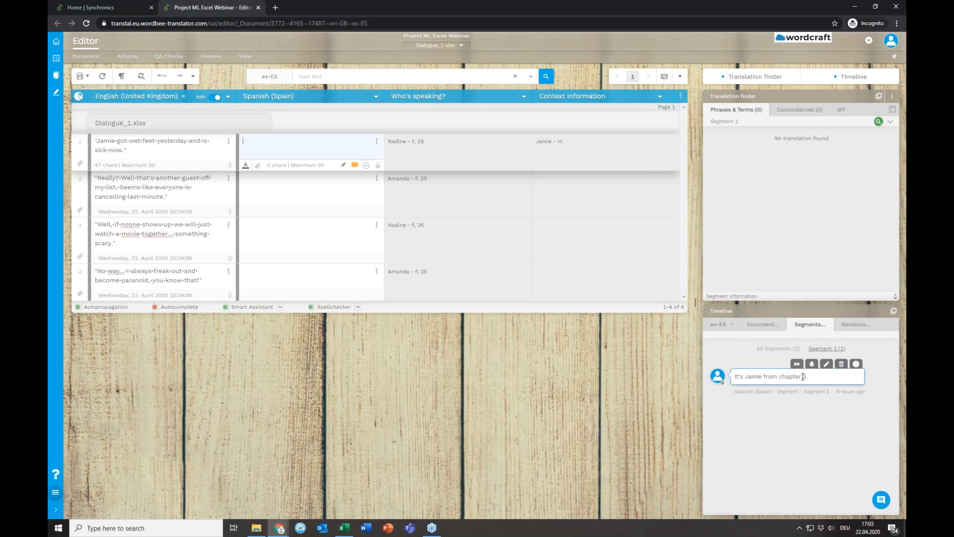
pyautogui.click(343, 531)
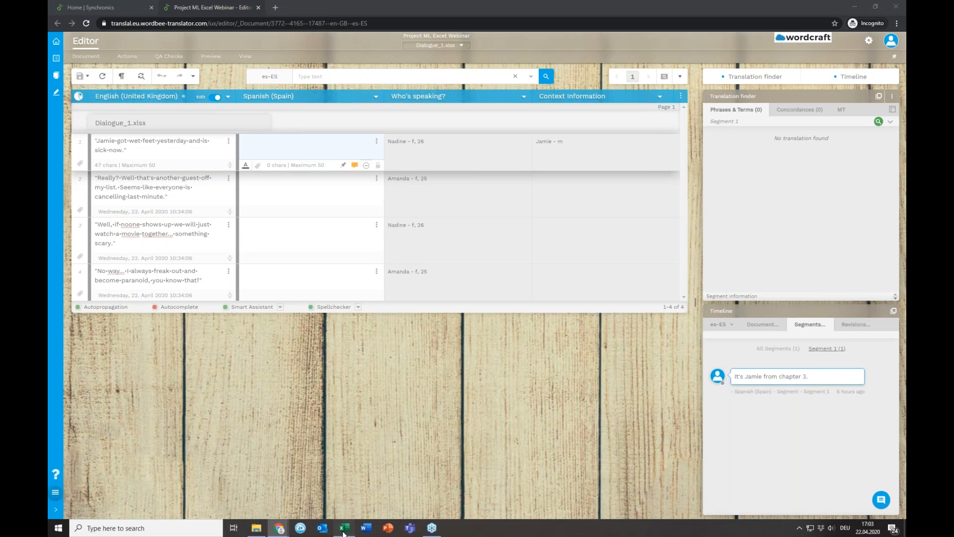
pyautogui.click(541, 317)
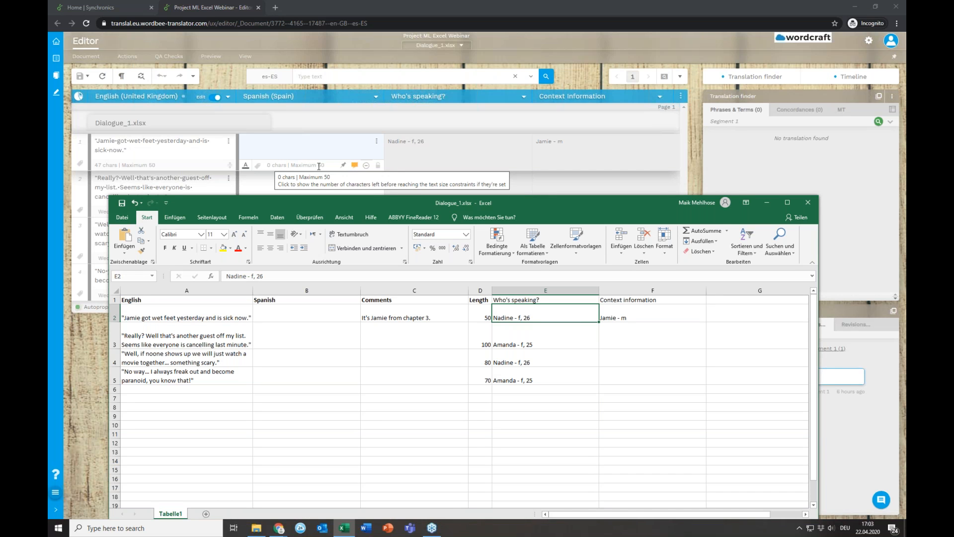
# Select the second Spanish segment and compare the character limits with Length cells D2:D3 in the lowered workbook window
pyautogui.click(295, 180)
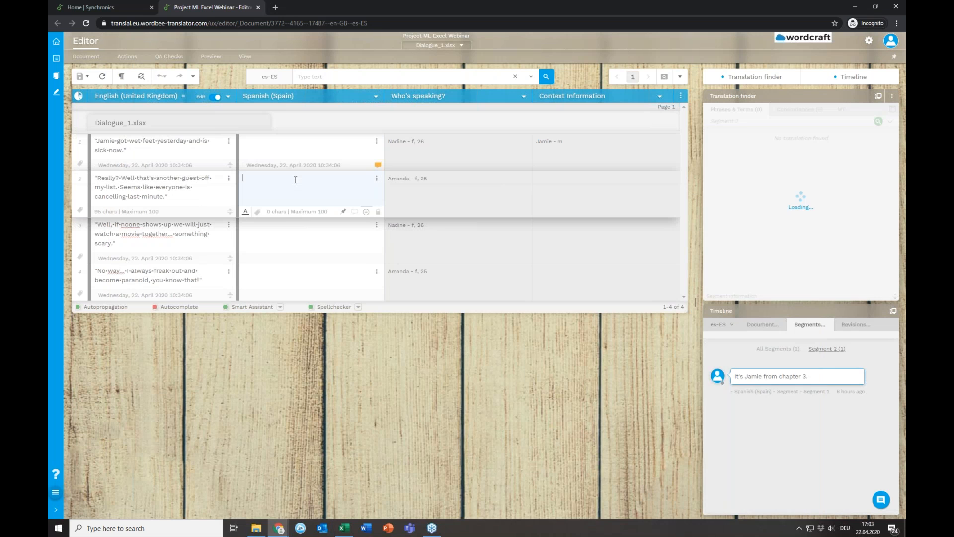
pyautogui.click(344, 527)
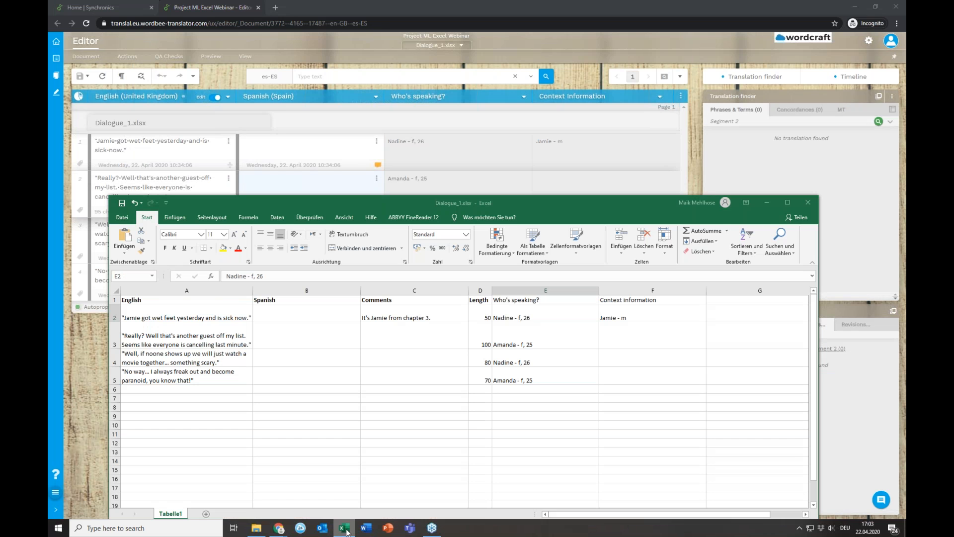
pyautogui.moveTo(512, 202); pyautogui.dragTo(499, 244)
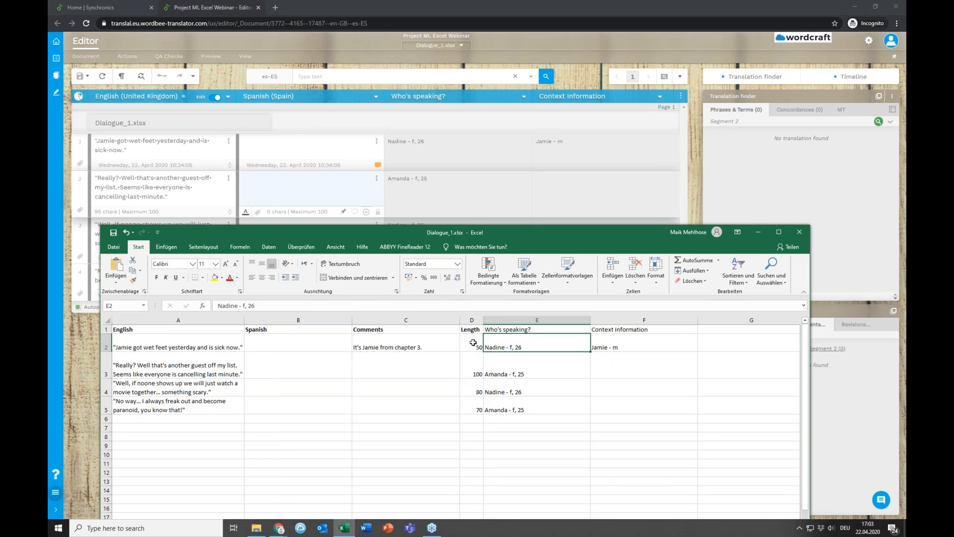
pyautogui.moveTo(474, 343); pyautogui.dragTo(477, 373)
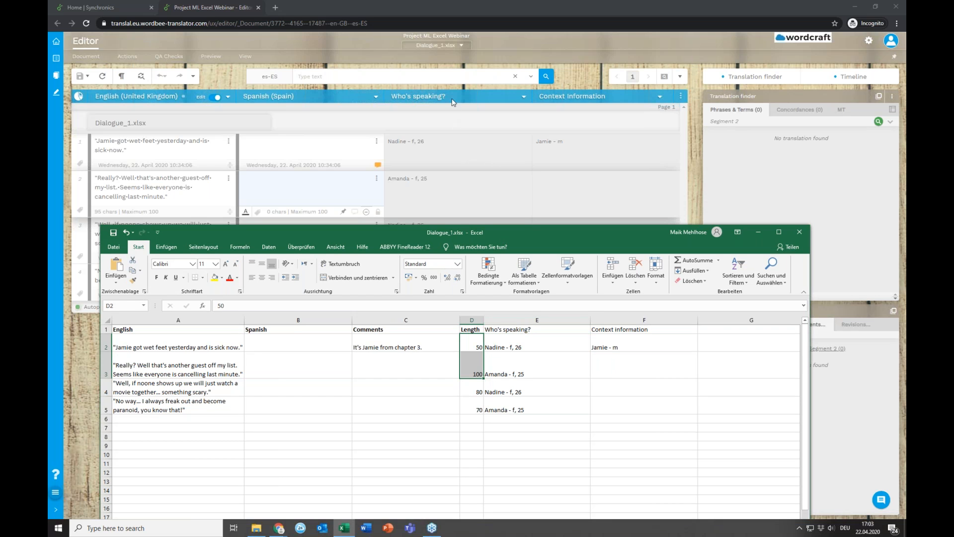
# Highlight the Who's speaking? and Context information headers in the workbook to compare them with the editor's extra columns
pyautogui.click(538, 330)
pyautogui.click(620, 328)
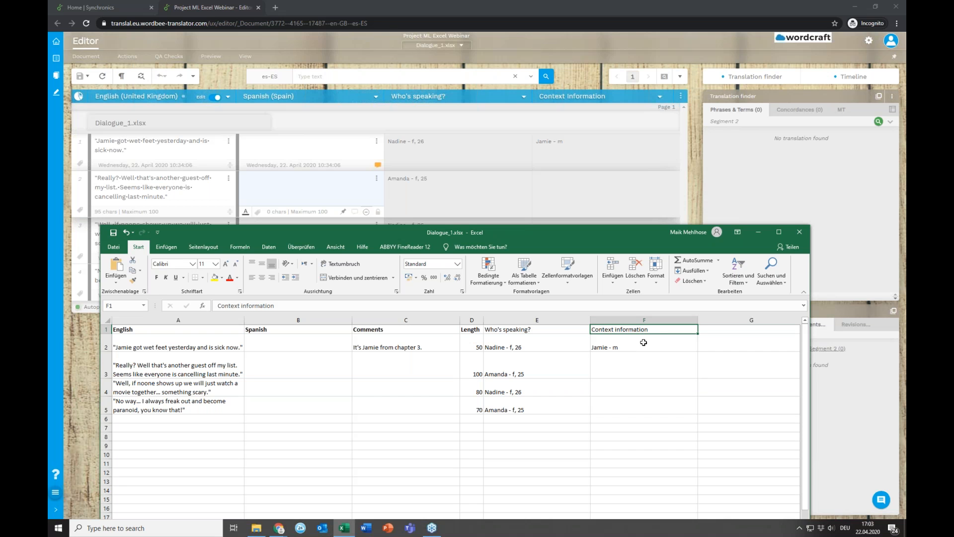
pyautogui.moveTo(610, 225); pyautogui.dragTo(624, 138)
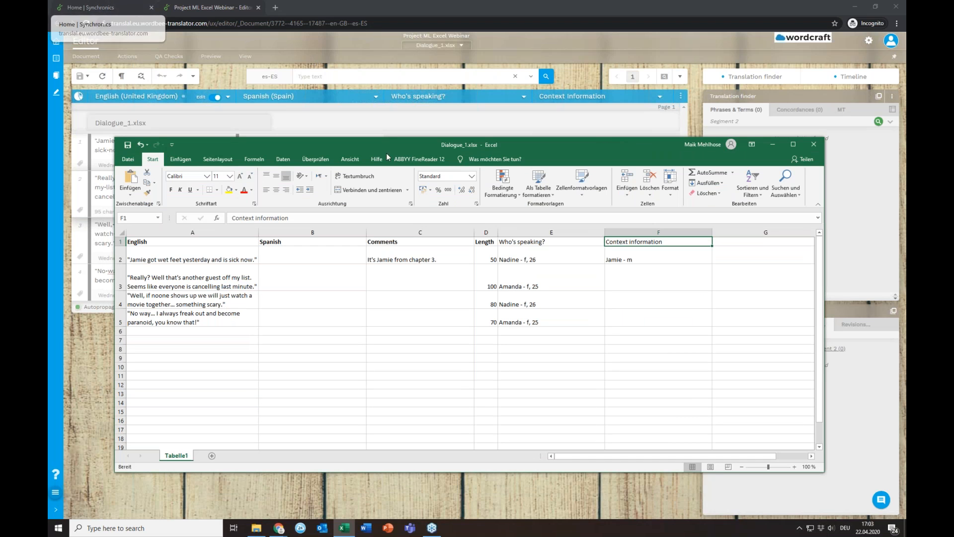
pyautogui.moveTo(559, 242); pyautogui.dragTo(618, 240)
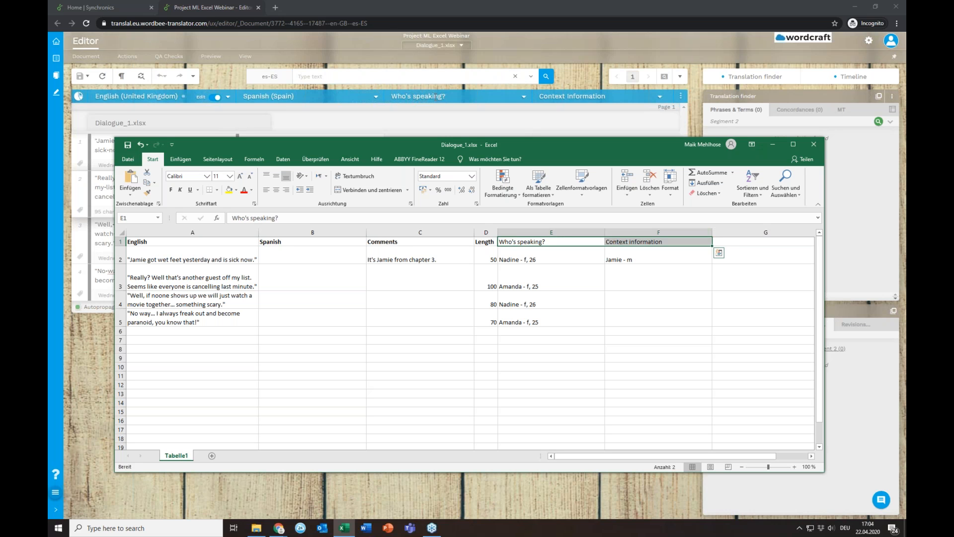
# Return to the Wordbee home page, search the platform customization settings for "Custom" and open the Custom fields configuration
pyautogui.click(111, 9)
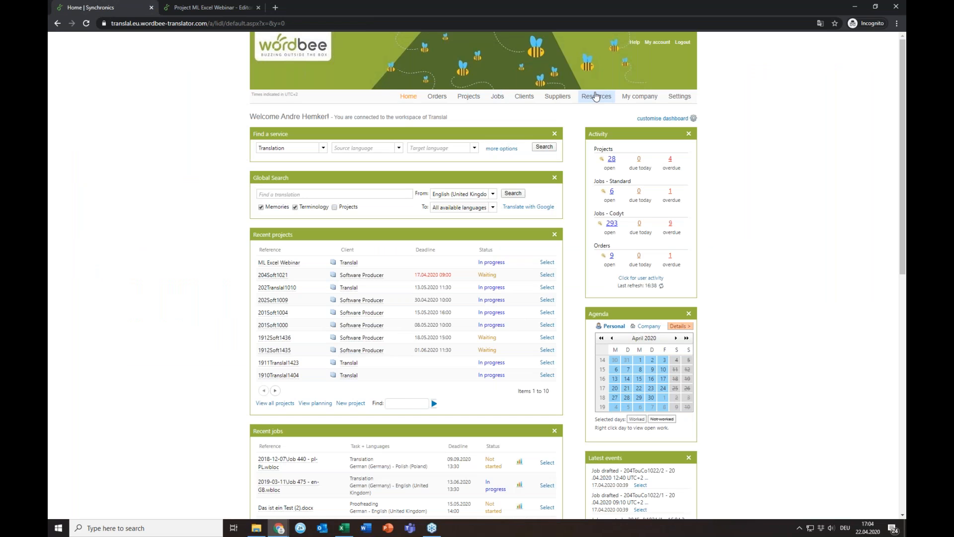
pyautogui.moveTo(670, 101)
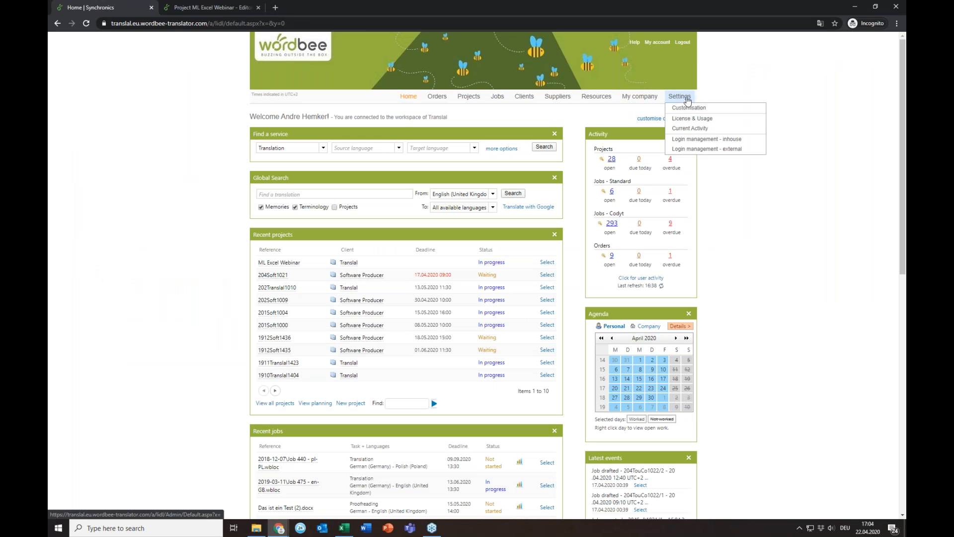
pyautogui.click(684, 99)
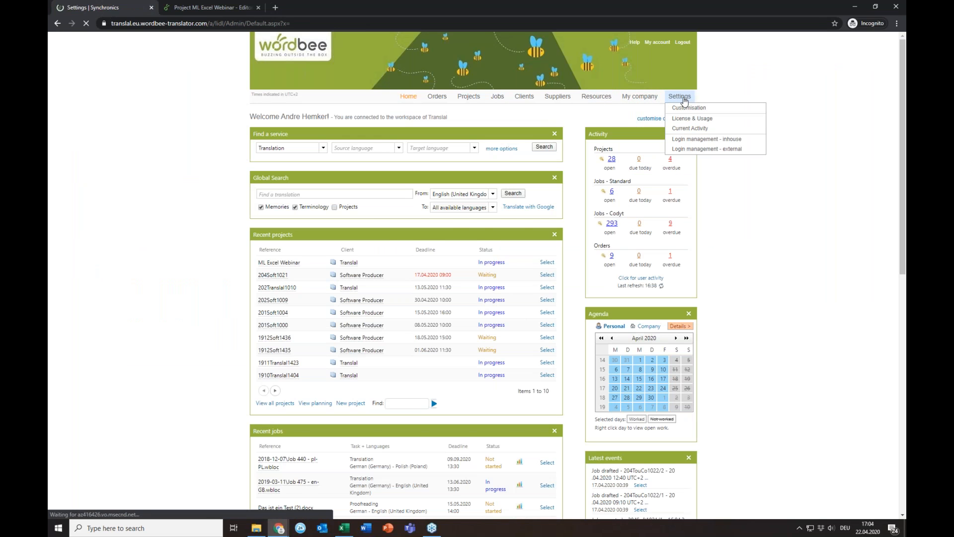
pyautogui.write('Custom')
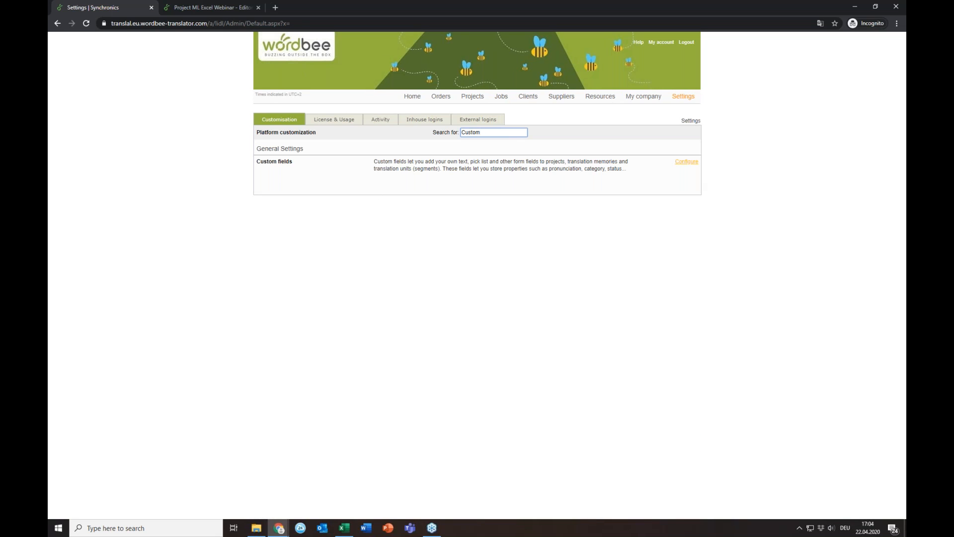
pyautogui.click(687, 162)
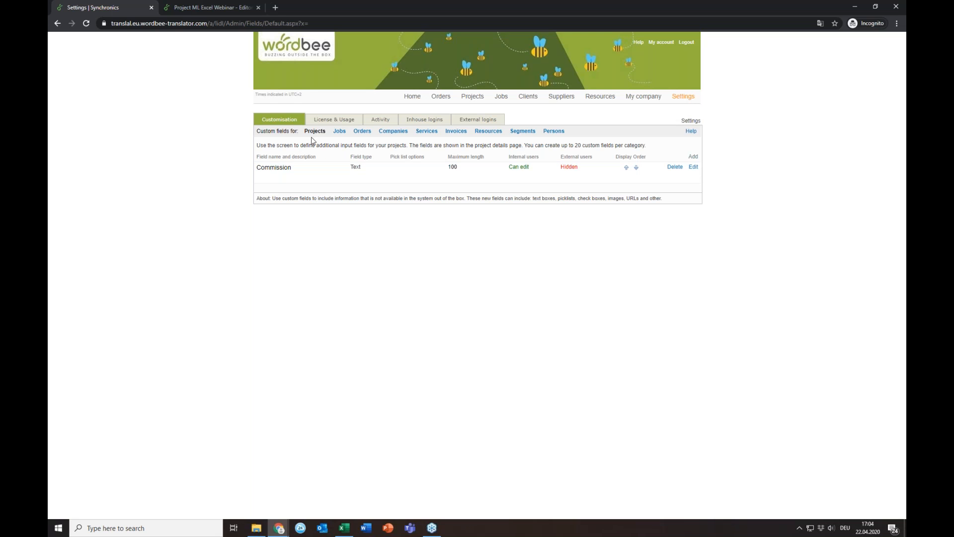
# Open the ML Excel Webinar project in a separate browser tab and examine the Commission custom field in its details
pyautogui.moveTo(480, 99)
pyautogui.rightClick(489, 229)
pyautogui.click(504, 233)
pyautogui.click(312, 8)
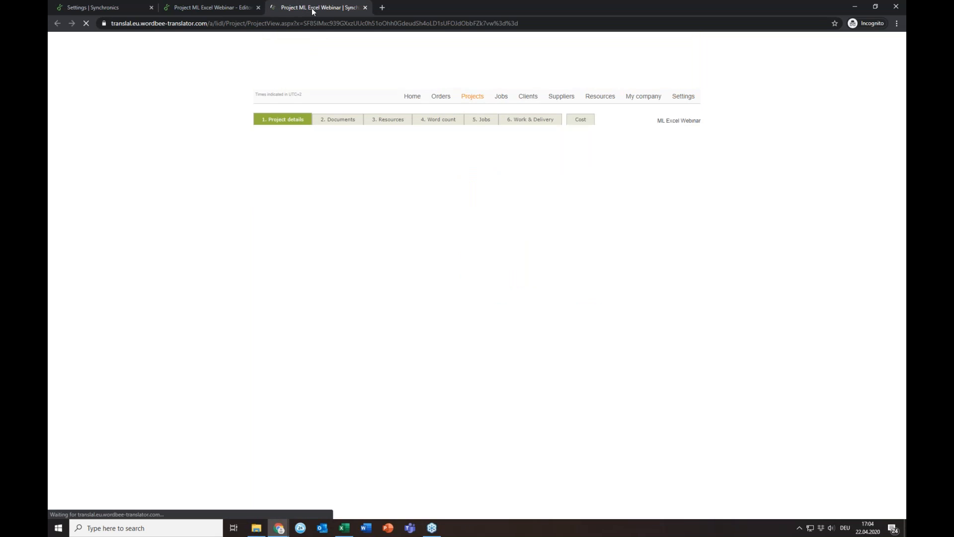
pyautogui.moveTo(293, 227); pyautogui.dragTo(256, 227)
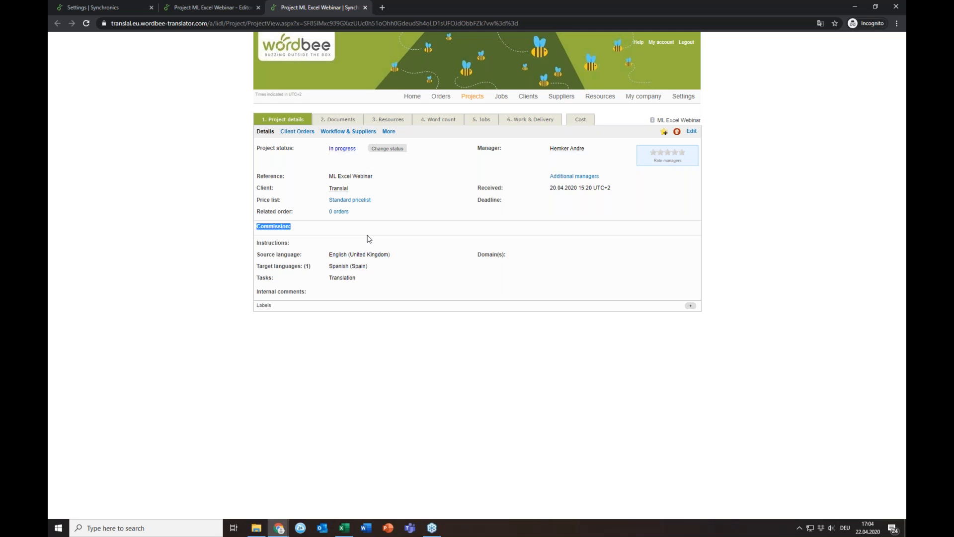
pyautogui.click(286, 230)
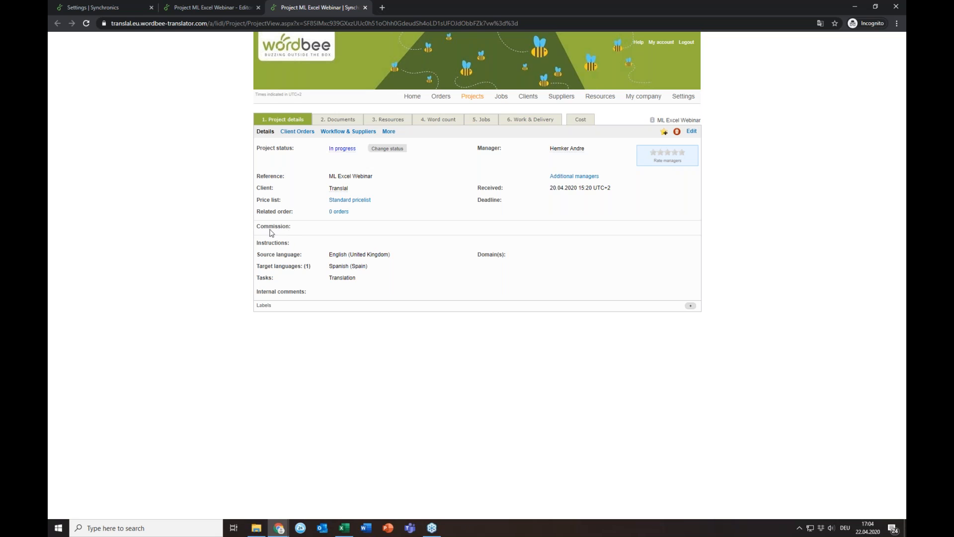
# Return to the custom fields settings, open the Companies category and examine its fields, including the Tax pick list options
pyautogui.click(226, 8)
pyautogui.click(113, 6)
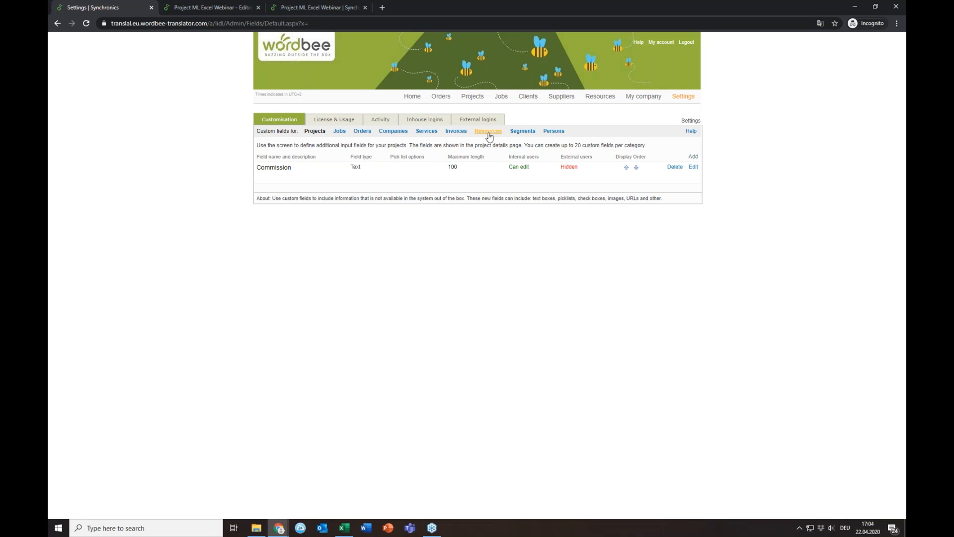
pyautogui.click(392, 133)
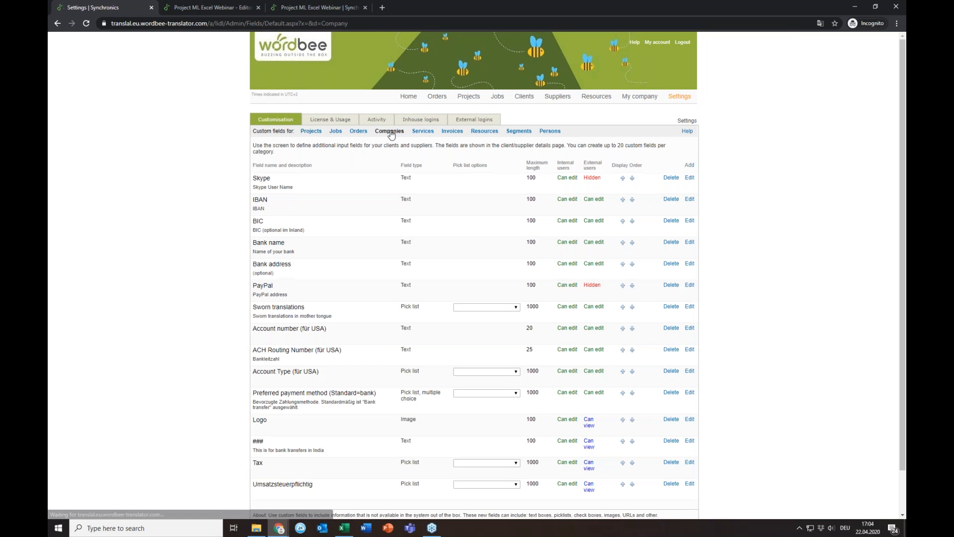
pyautogui.scroll(-1, 378, 203)
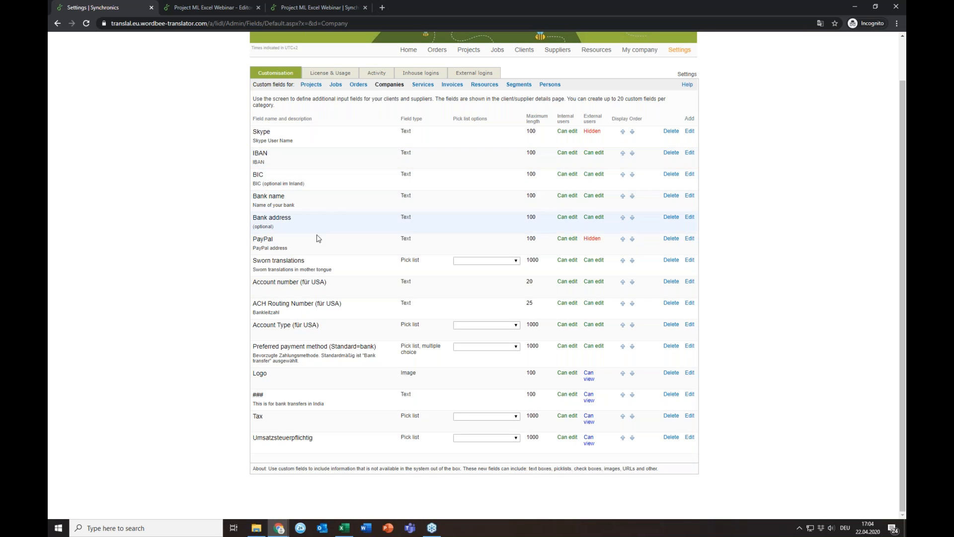
pyautogui.click(471, 416)
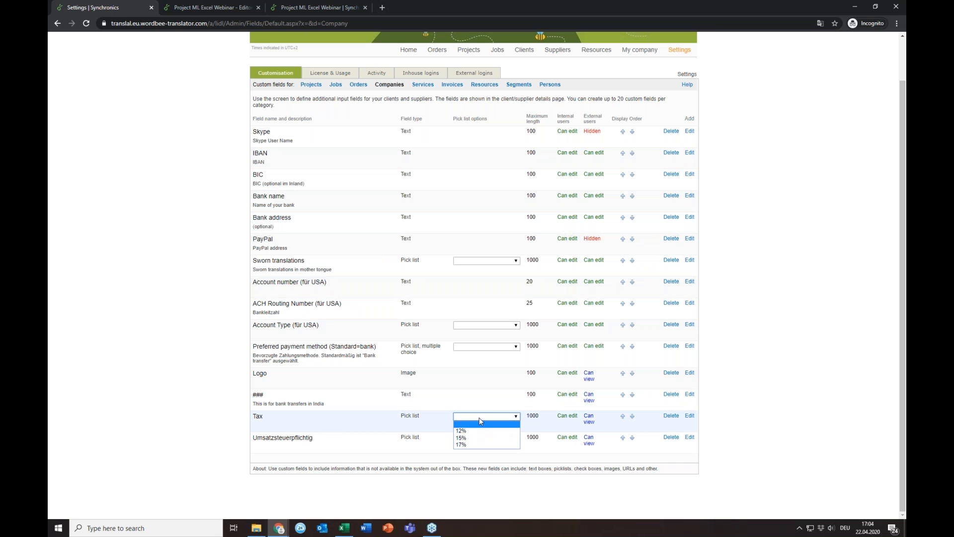
pyautogui.click(481, 419)
pyautogui.scroll(1, 481, 421)
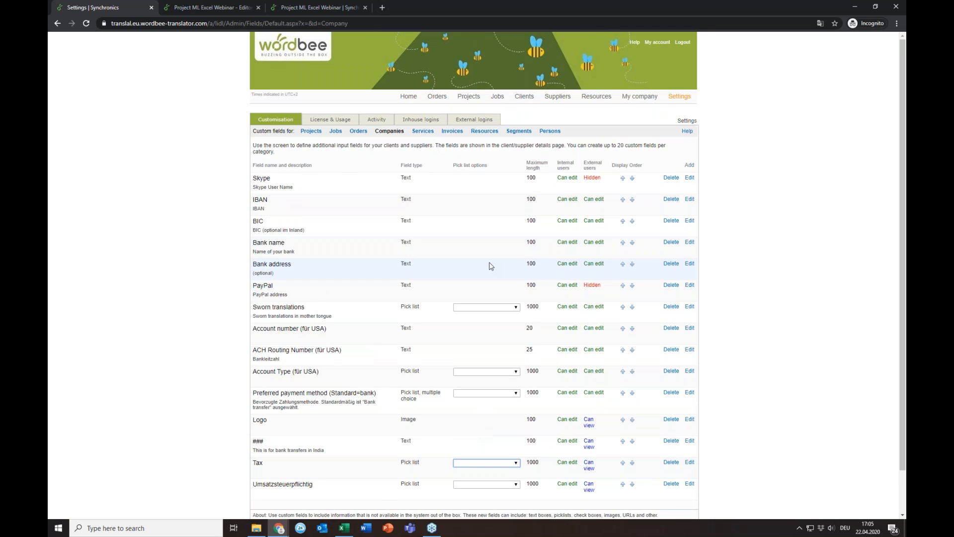
# Open the Who's speaking? custom field from the Segments category for editing, enlarge its dialog and highlight the field name
pyautogui.click(520, 132)
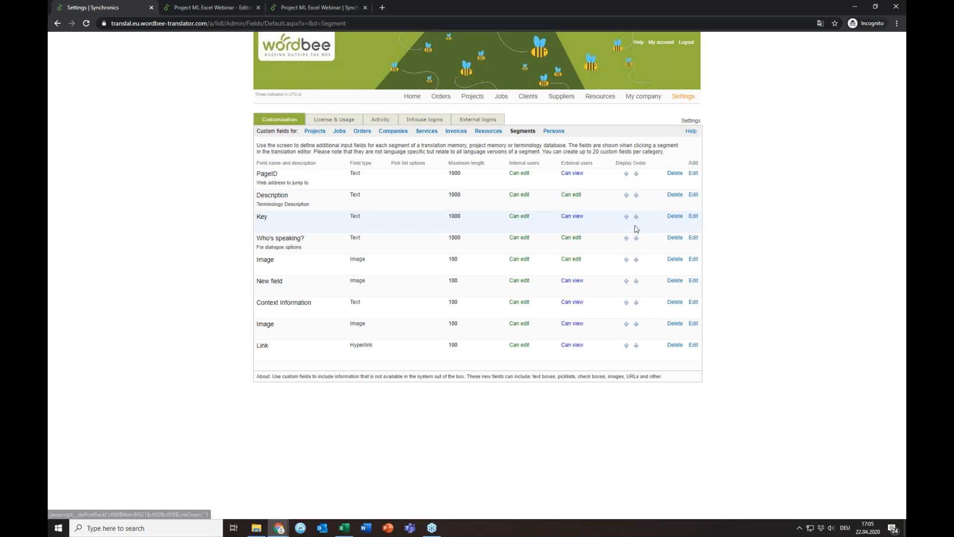
pyautogui.click(694, 238)
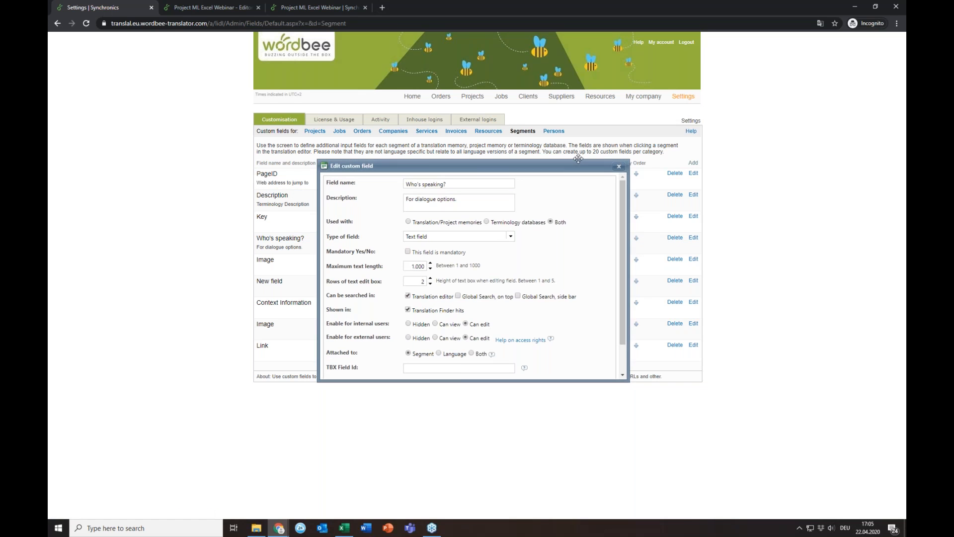
pyautogui.moveTo(610, 353); pyautogui.dragTo(674, 402)
pyautogui.moveTo(536, 136); pyautogui.dragTo(634, 127)
pyautogui.click(532, 147)
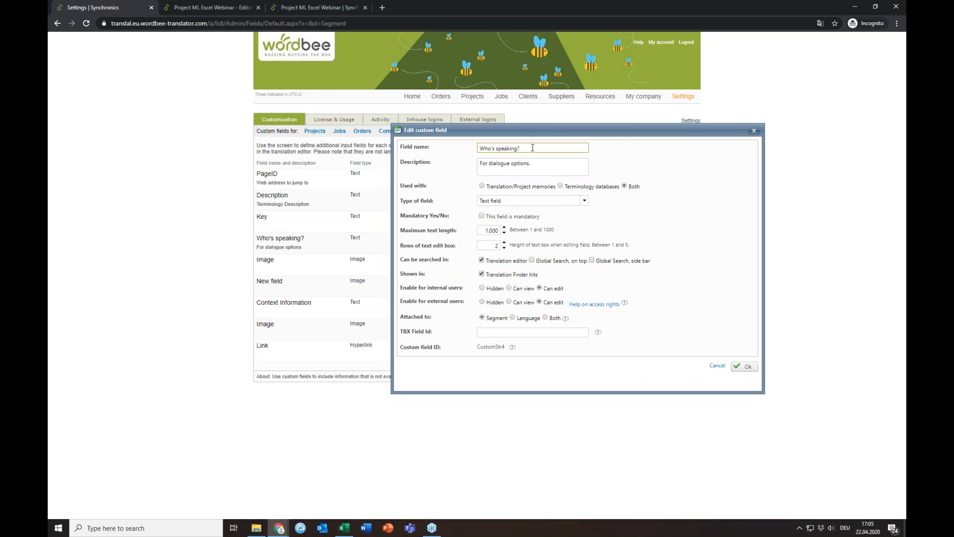
pyautogui.moveTo(528, 148); pyautogui.dragTo(479, 147)
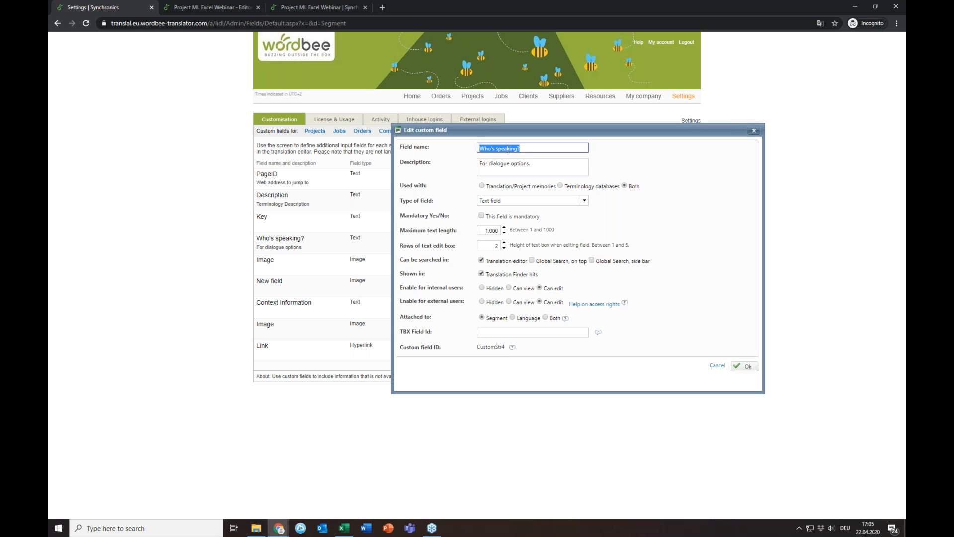
# Switch to the Excel workbook, select cells E1:E6 of the Who's speaking? column for comparison, and minimize the workbook
pyautogui.click(344, 527)
pyautogui.moveTo(549, 241); pyautogui.dragTo(558, 333)
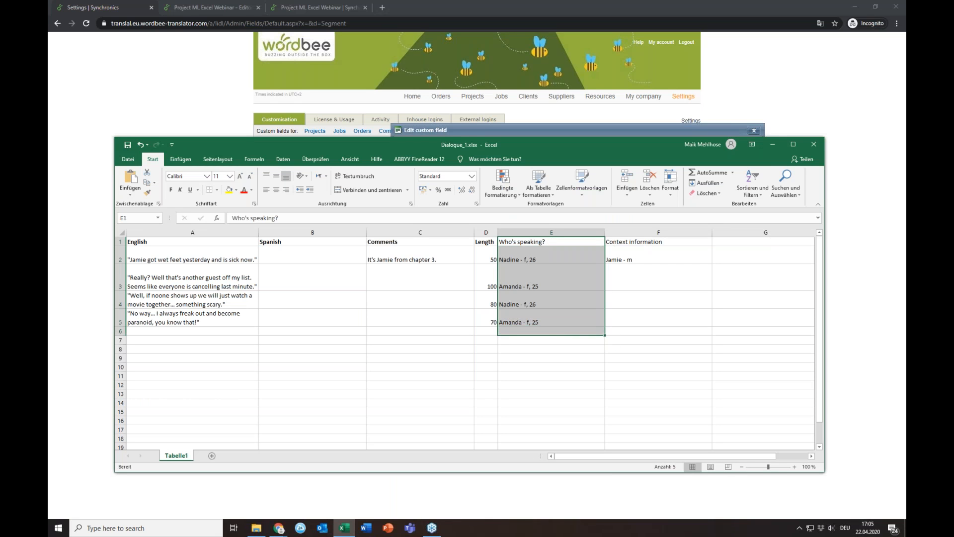
pyautogui.click(772, 149)
# Examine the Who's speaking? field's description and available field types, and close the dialog without changes
pyautogui.click(538, 166)
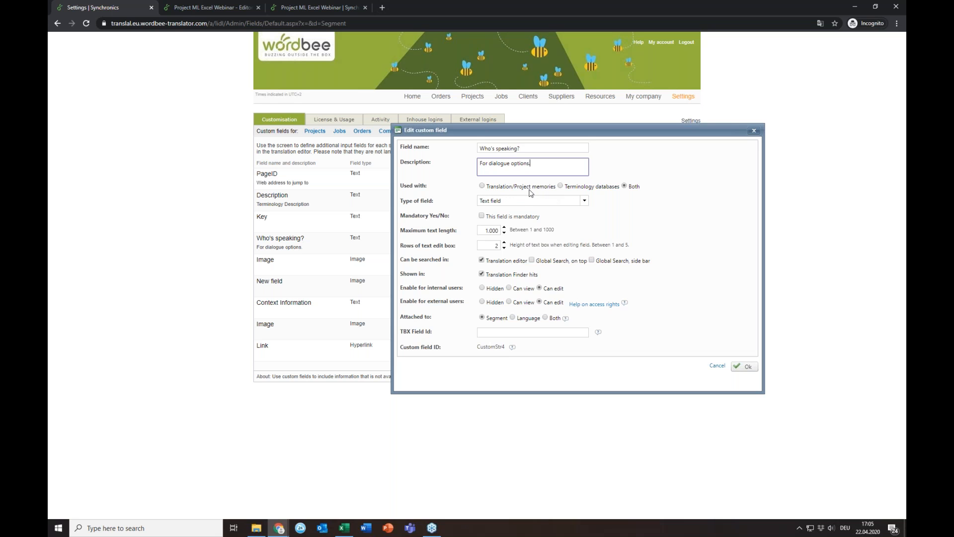
pyautogui.click(585, 201)
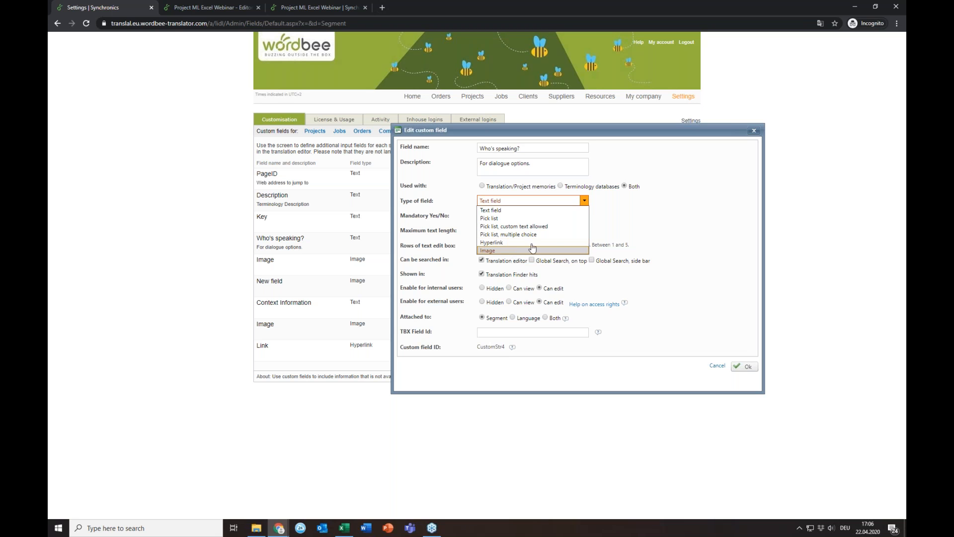
pyautogui.click(587, 201)
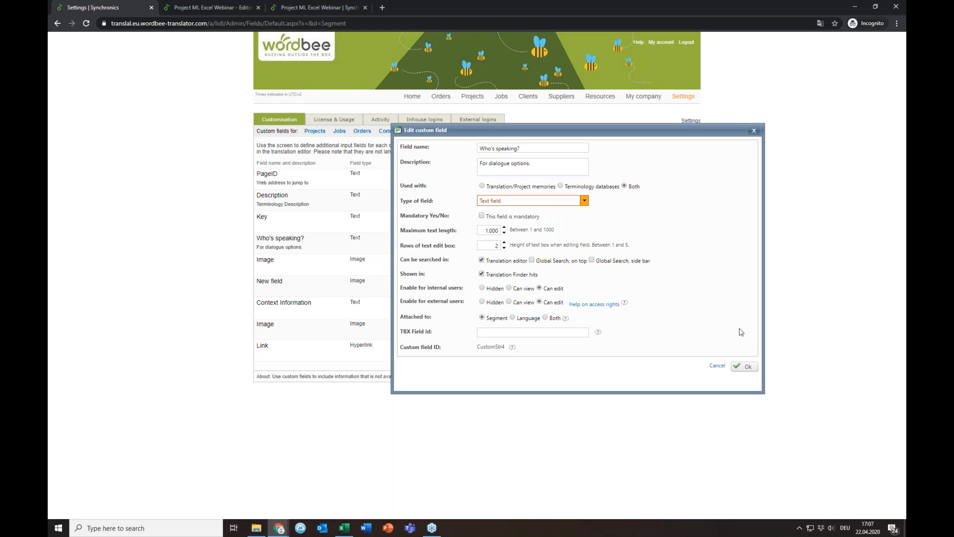
pyautogui.click(756, 133)
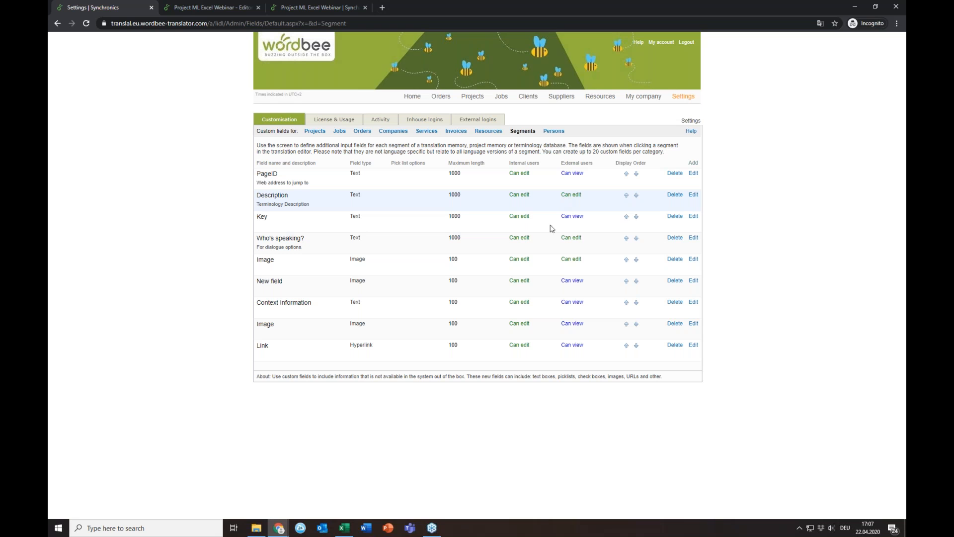
# Highlight the Context Information custom field and compare it with the Context information column in the Excel workbook
pyautogui.click(315, 305)
pyautogui.moveTo(315, 306); pyautogui.dragTo(255, 304)
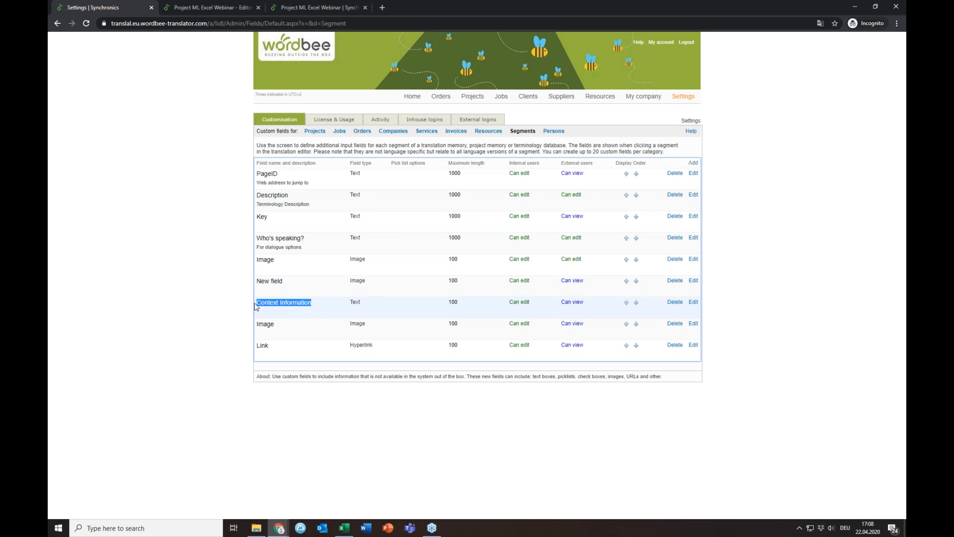
pyautogui.click(344, 528)
pyautogui.moveTo(646, 241); pyautogui.dragTo(657, 331)
pyautogui.click(563, 257)
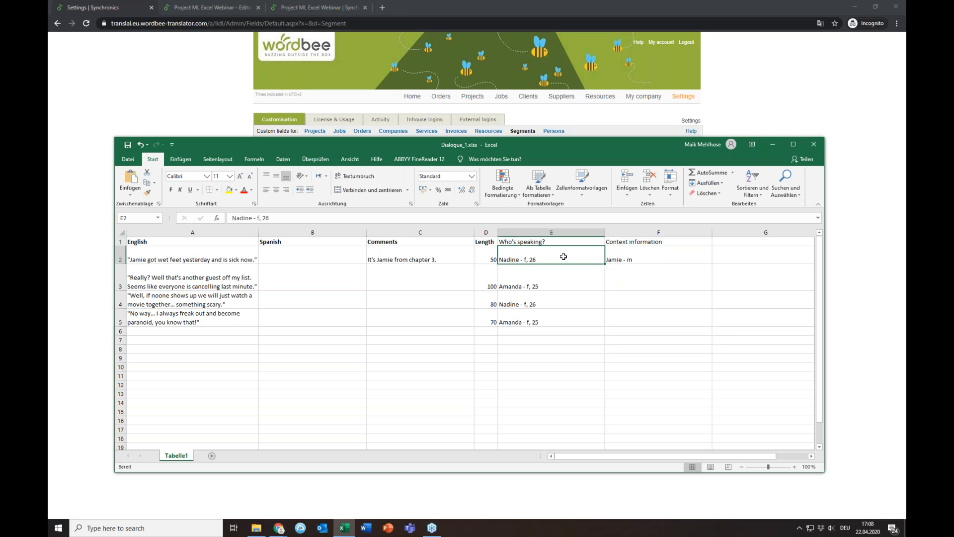
pyautogui.click(774, 146)
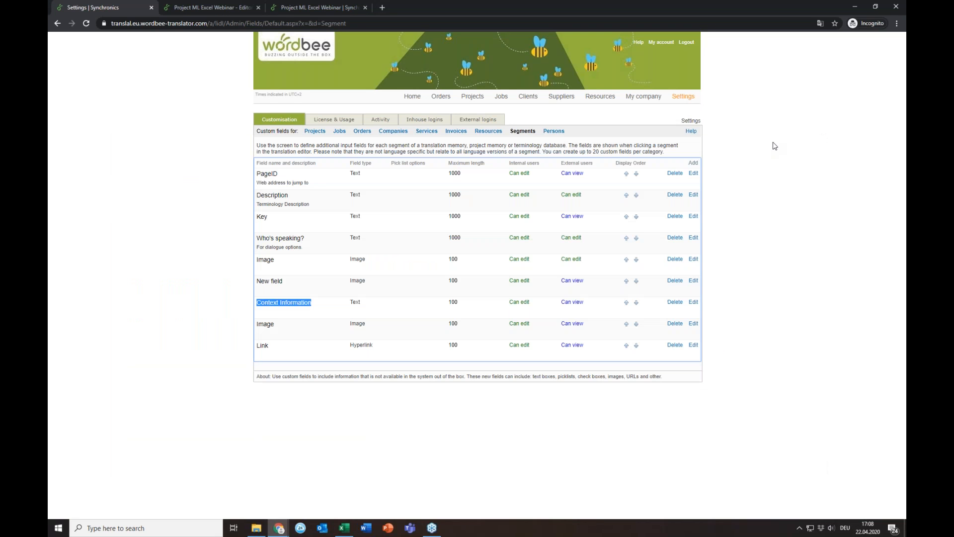
# Add a new Microsoft Excel document format configuration in the settings and name it "01 Webinar_Life"
pyautogui.click(683, 97)
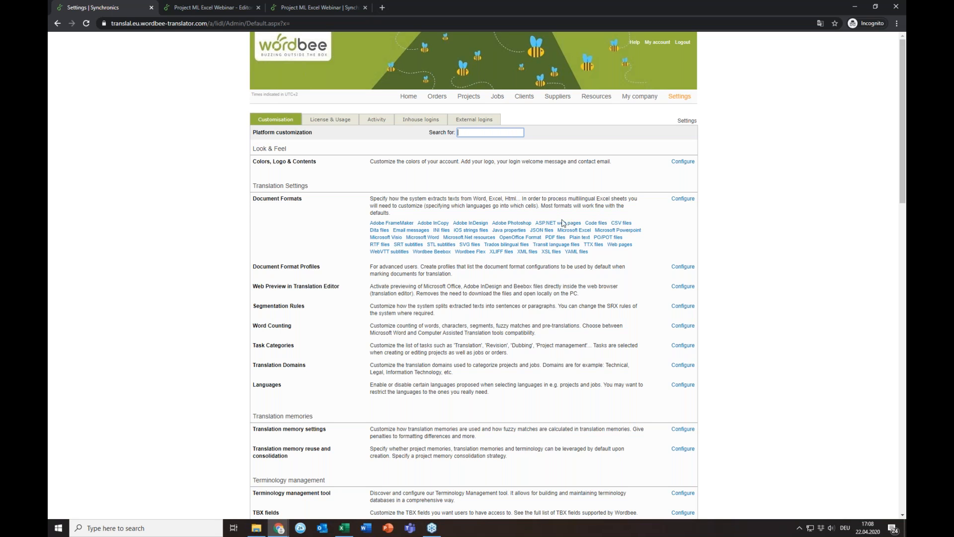
pyautogui.click(577, 232)
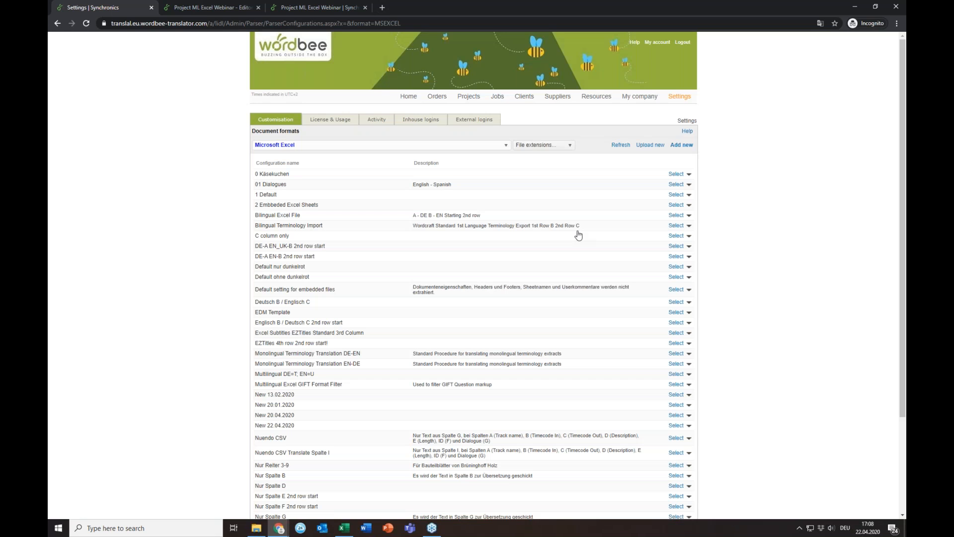
pyautogui.click(685, 146)
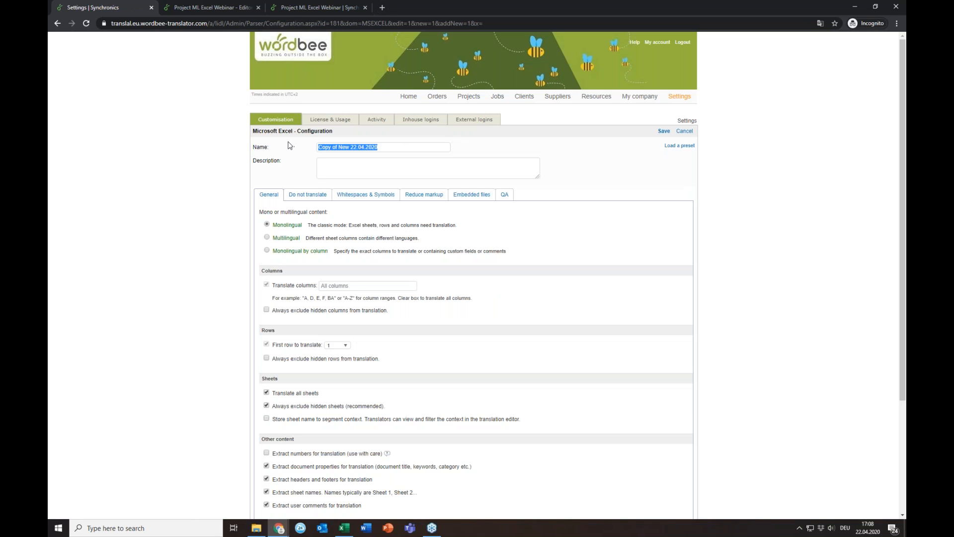
pyautogui.write('01 Webinar_Life')
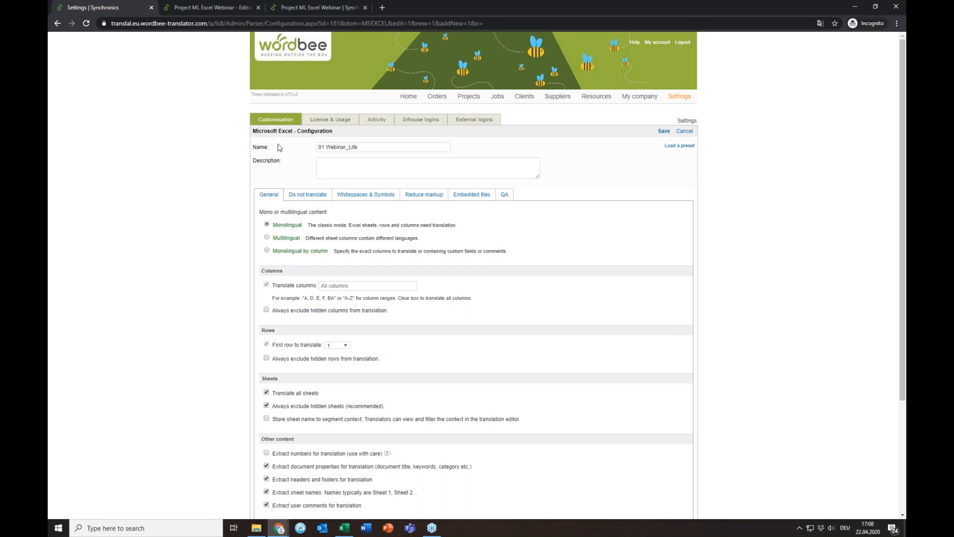
# Enter "Multilingual Excel for Dialogues." as the configuration's description
pyautogui.scroll(-2, 294, 155)
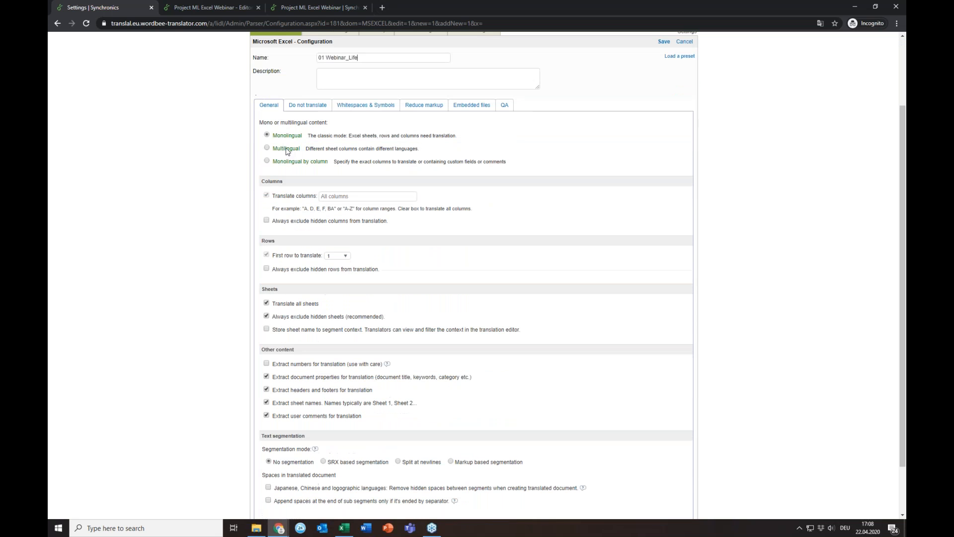
pyautogui.scroll(1, 298, 155)
pyautogui.click(341, 122)
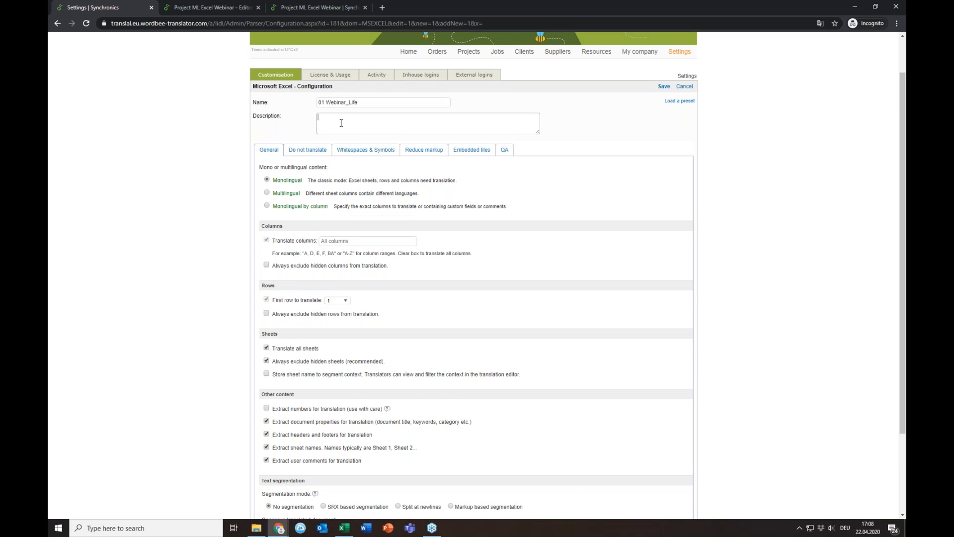
pyautogui.write('Multilingual Excel for Dialogues')
pyautogui.scroll(1, 342, 124)
pyautogui.press('BackSpace')
pyautogui.write('.')
pyautogui.hotkey('ctrl', 'a')
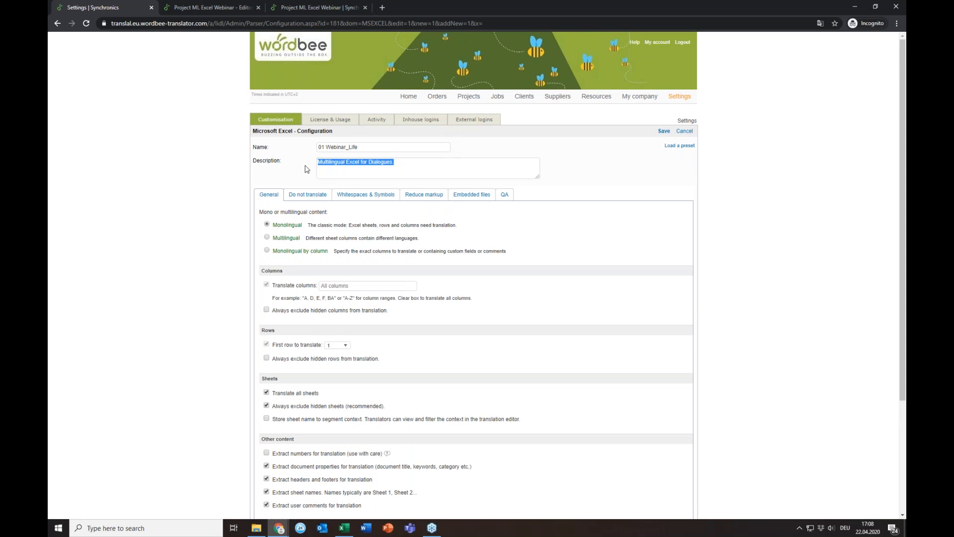
# Set the configuration's content mode to Multilingual and add English to the language columns
pyautogui.scroll(-2, 424, 172)
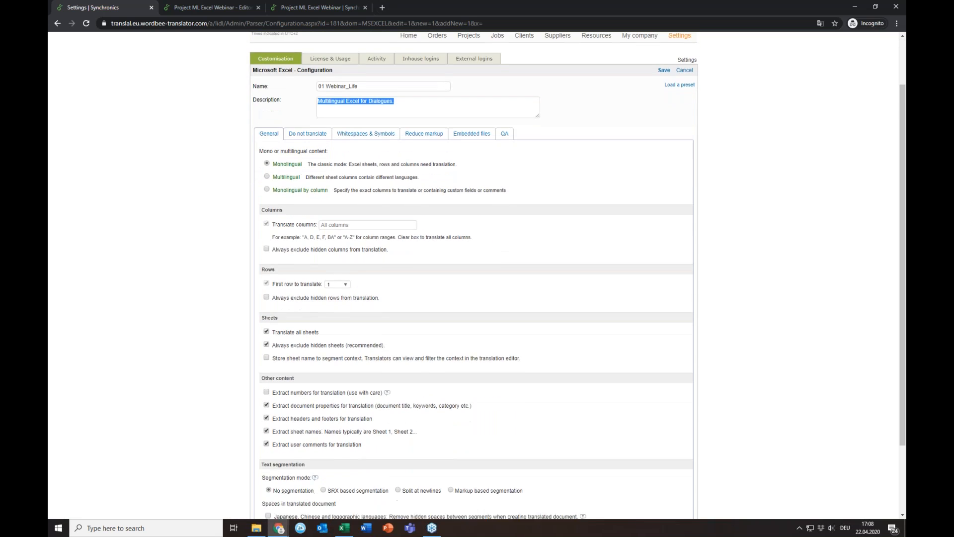
pyautogui.click(267, 148)
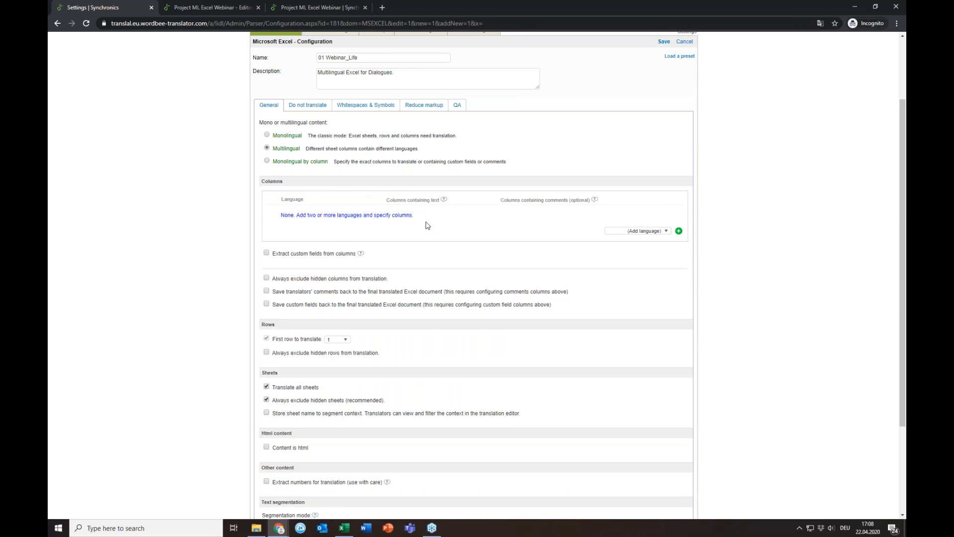
pyautogui.scroll(-1, 426, 224)
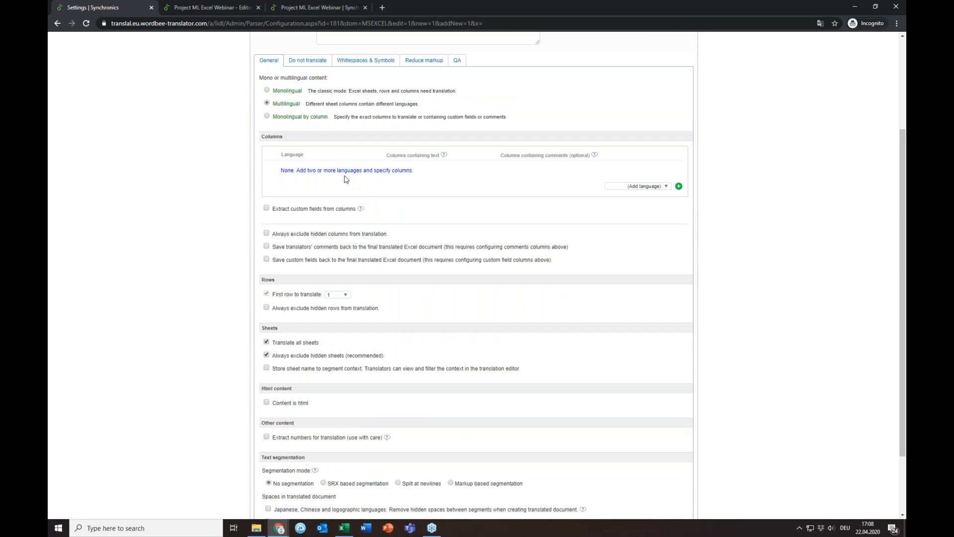
pyautogui.click(641, 187)
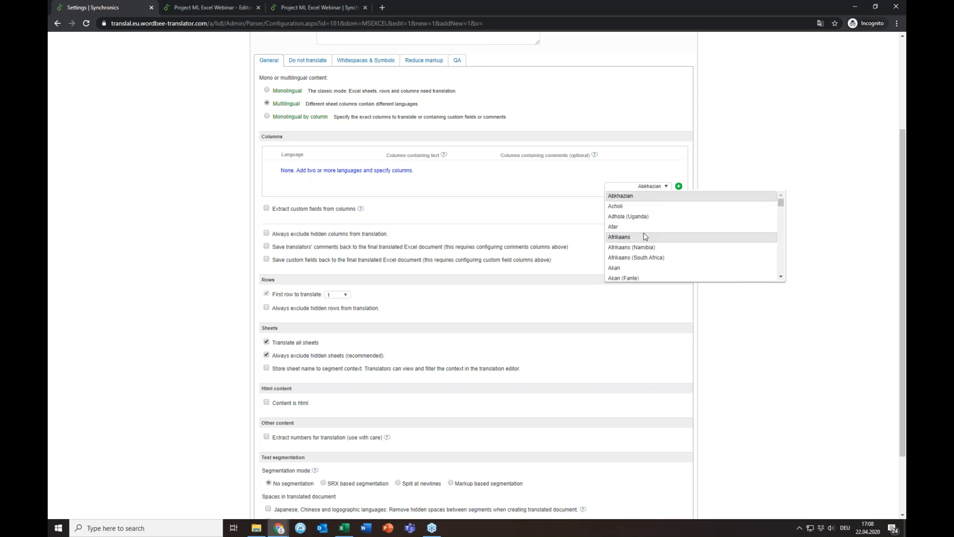
pyautogui.scroll(-2, 644, 234)
pyautogui.write('en')
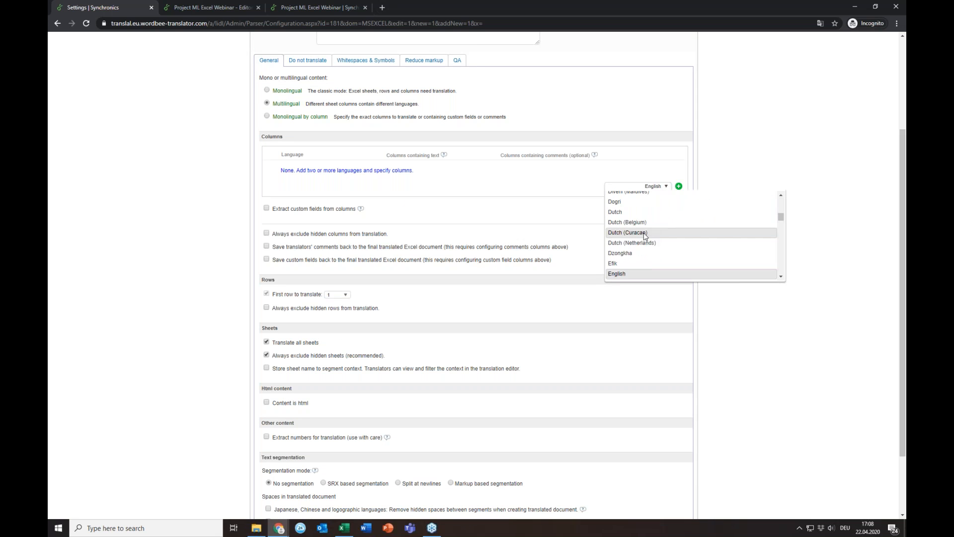
pyautogui.click(635, 277)
pyautogui.click(679, 187)
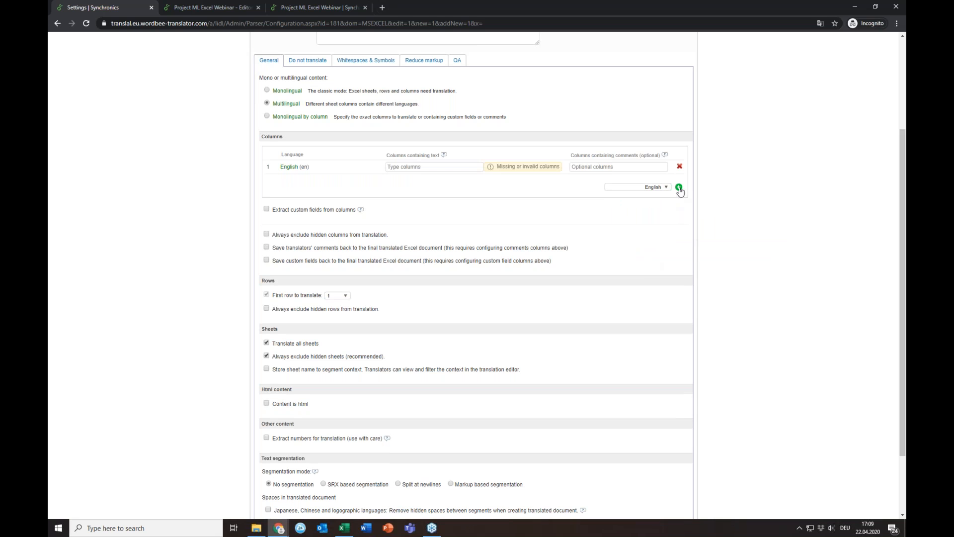
# Add Spanish as the second language in the configuration's columns
pyautogui.click(651, 190)
pyautogui.write('sp')
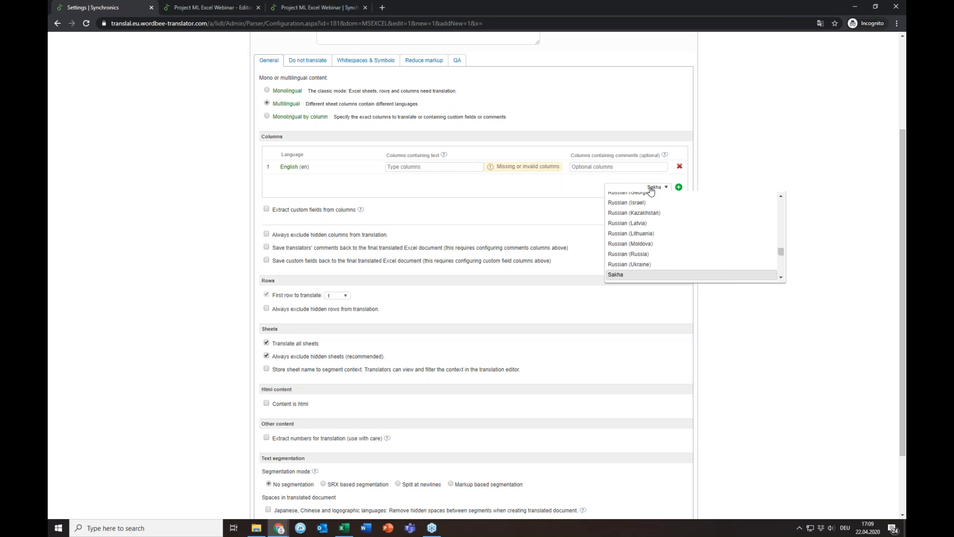
pyautogui.click(623, 275)
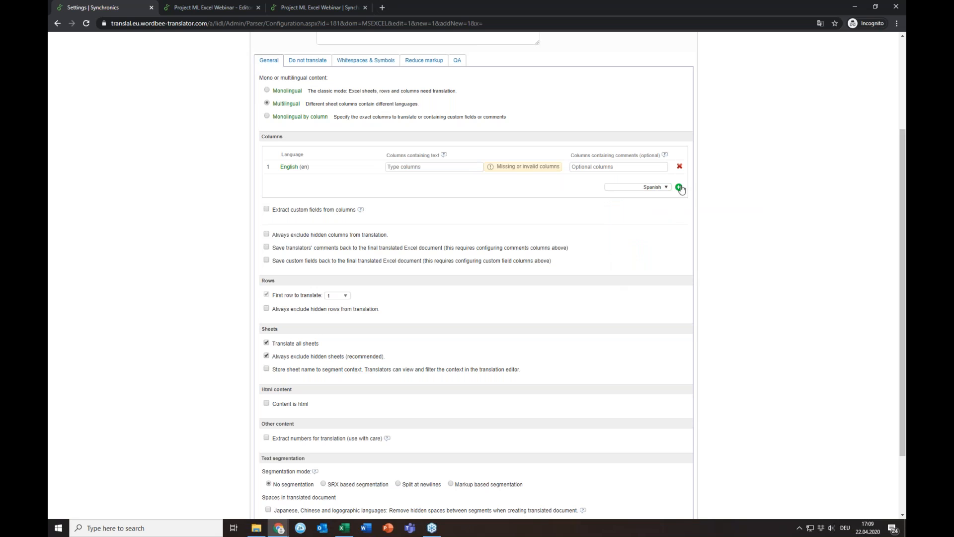
pyautogui.click(679, 187)
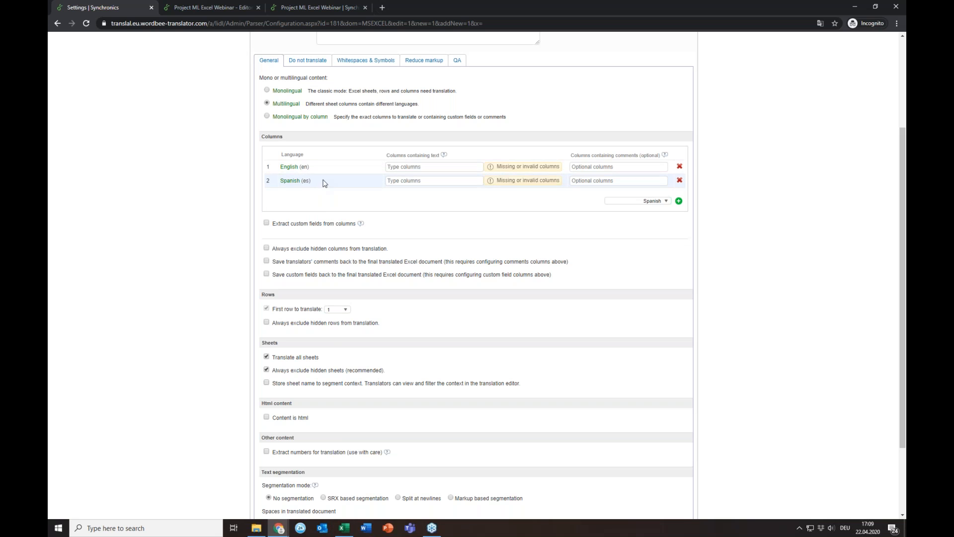
# Bring up the Excel workbook, lower its window below the language rows and select the English texts in A2:A5
pyautogui.click(344, 528)
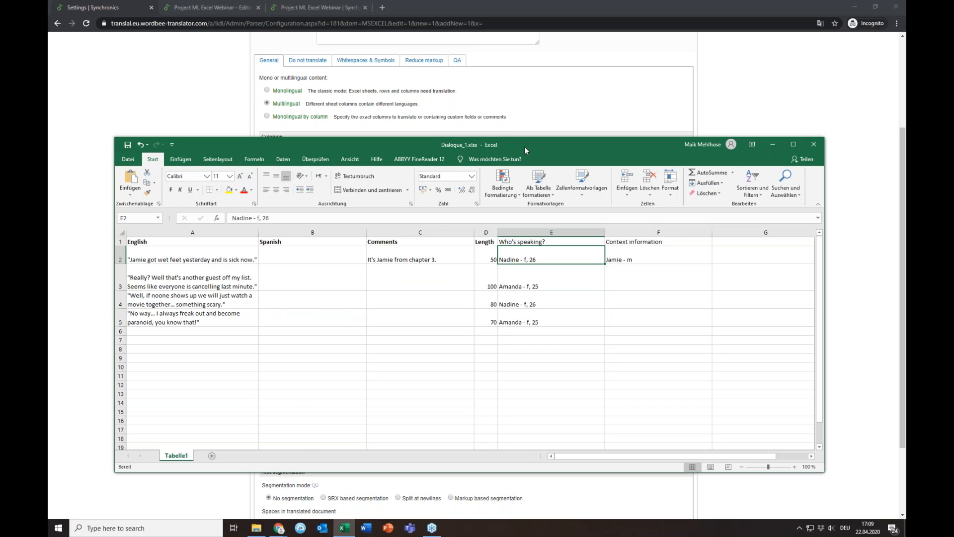
pyautogui.moveTo(526, 149); pyautogui.dragTo(529, 207)
pyautogui.click(195, 318)
pyautogui.moveTo(195, 317); pyautogui.dragTo(195, 376)
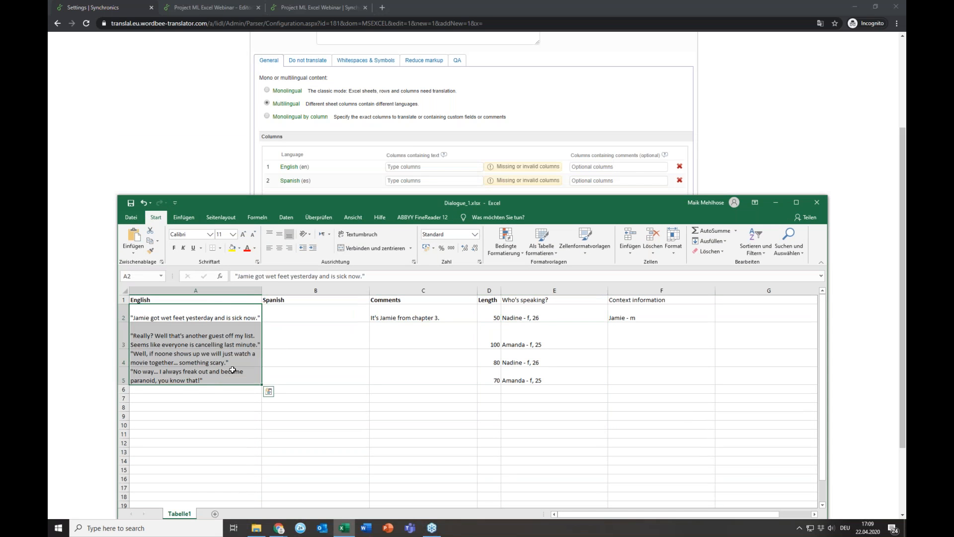
# Assign text column A to English and column B to Spanish in the configuration's language columns
pyautogui.click(321, 323)
pyautogui.moveTo(321, 327); pyautogui.dragTo(315, 381)
pyautogui.click(412, 166)
pyautogui.write('A')
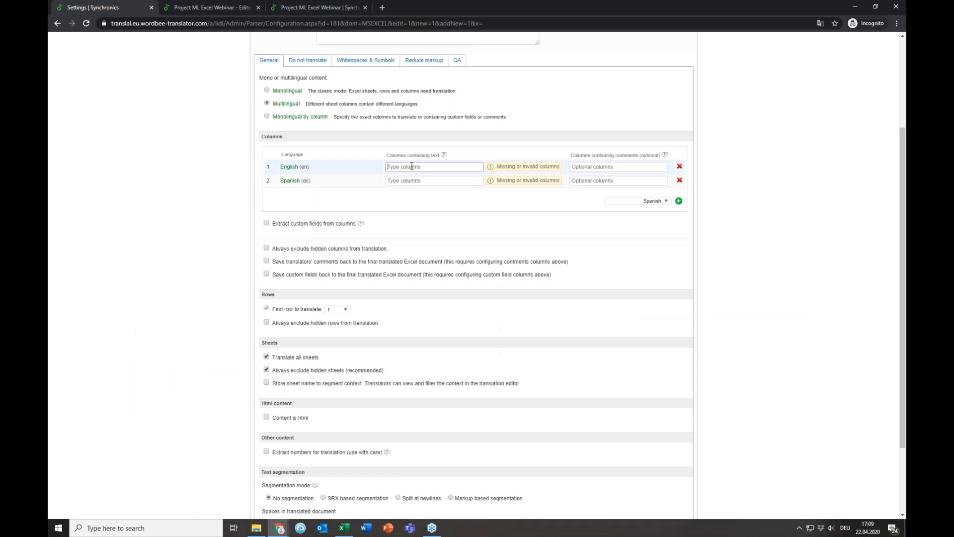
pyautogui.click(405, 181)
pyautogui.write('B')
# Check the Comments column in the Excel workbook and set Spanish's comments column to C in the configuration
pyautogui.click(343, 527)
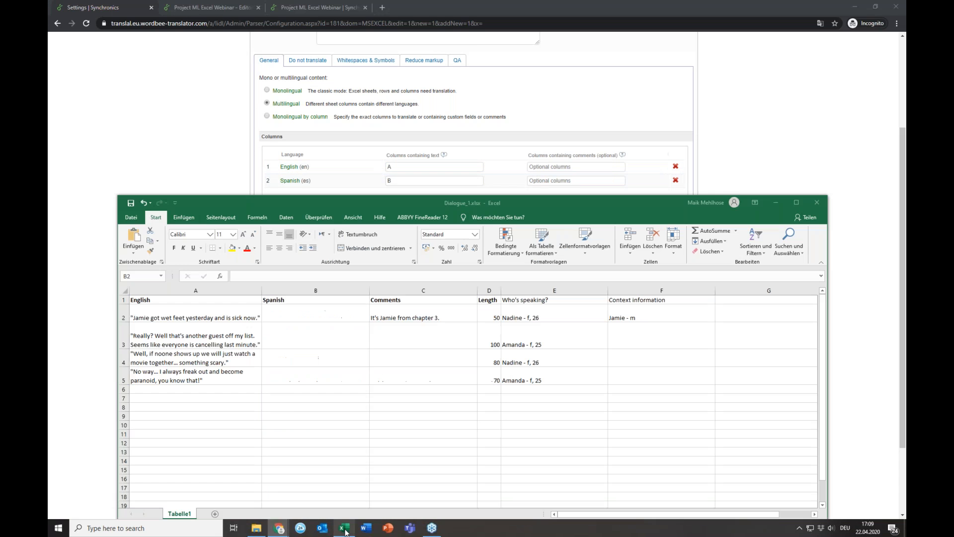
pyautogui.moveTo(423, 314); pyautogui.dragTo(419, 377)
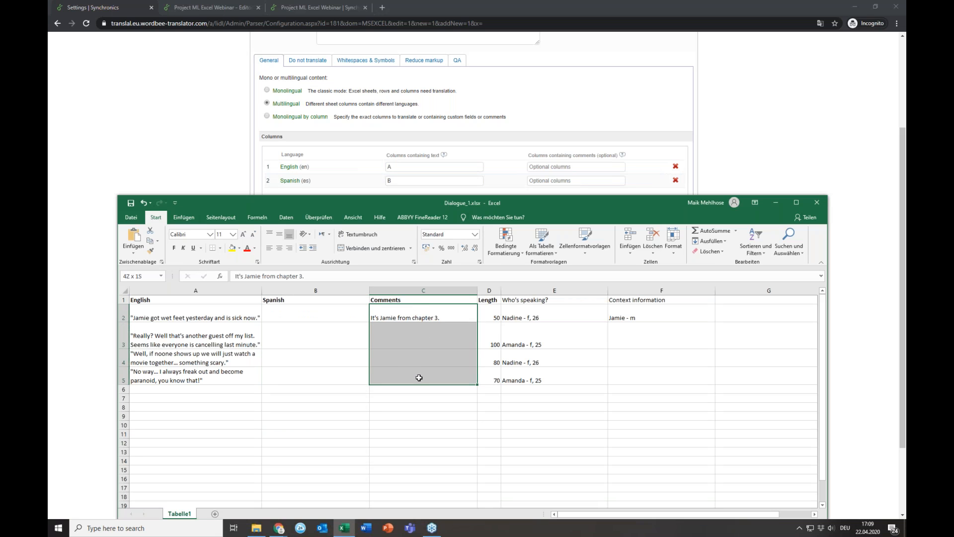
pyautogui.click(420, 318)
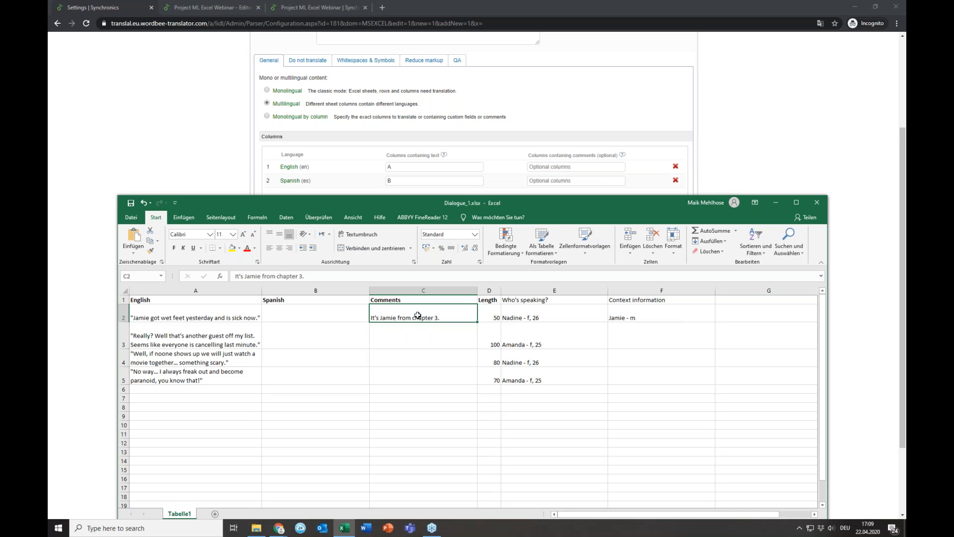
pyautogui.click(556, 180)
pyautogui.write('C')
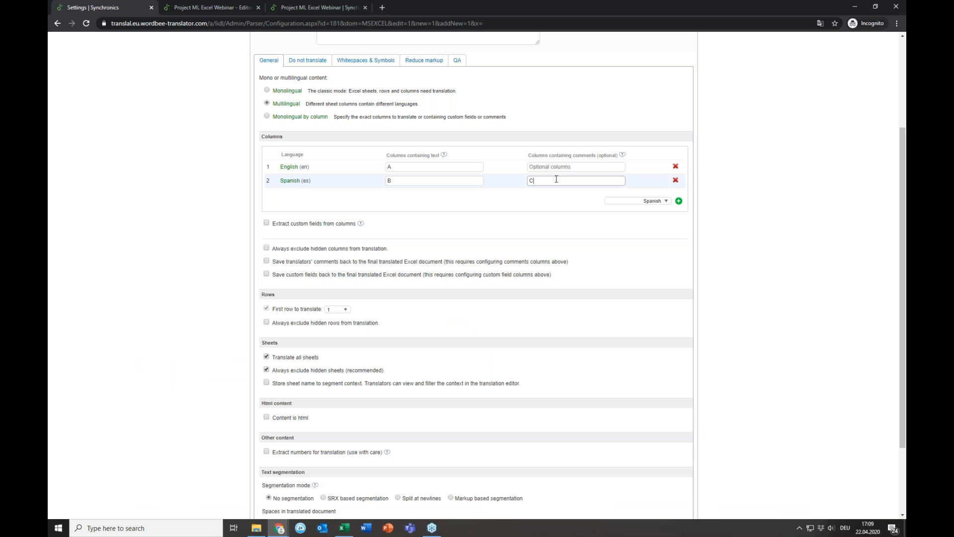
pyautogui.scroll(-1, 447, 223)
pyautogui.scroll(1, 304, 227)
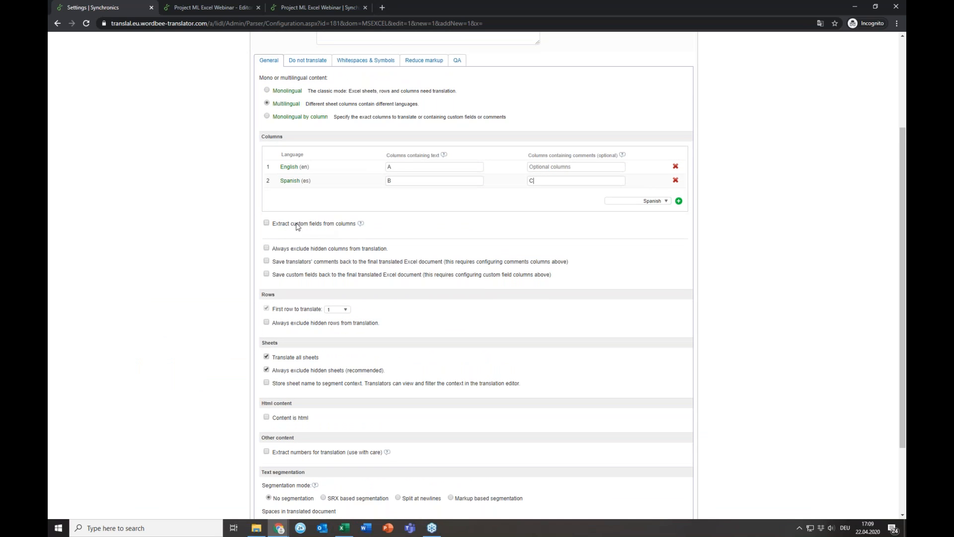
# Enable extraction of custom fields from columns and add the "Who's speaking?" field for all languages
pyautogui.click(267, 223)
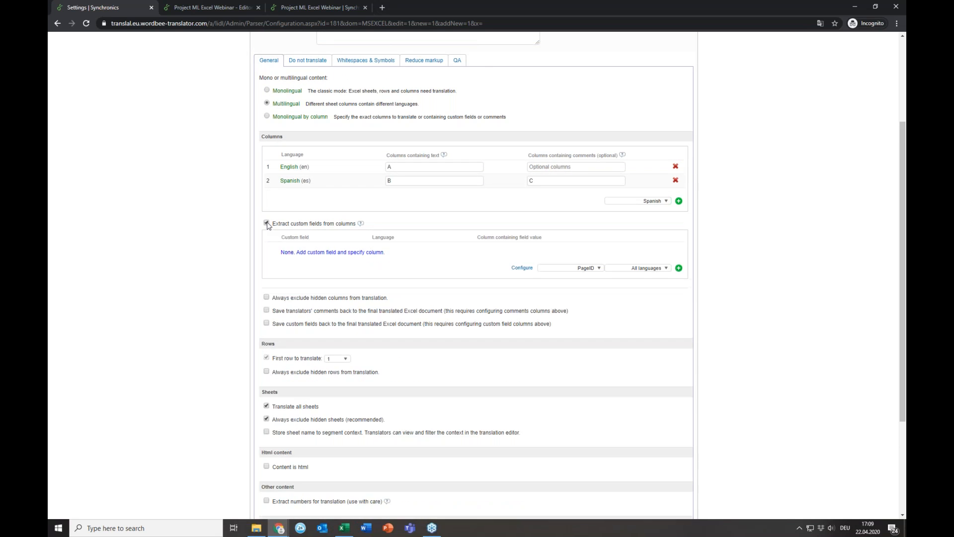
pyautogui.click(592, 269)
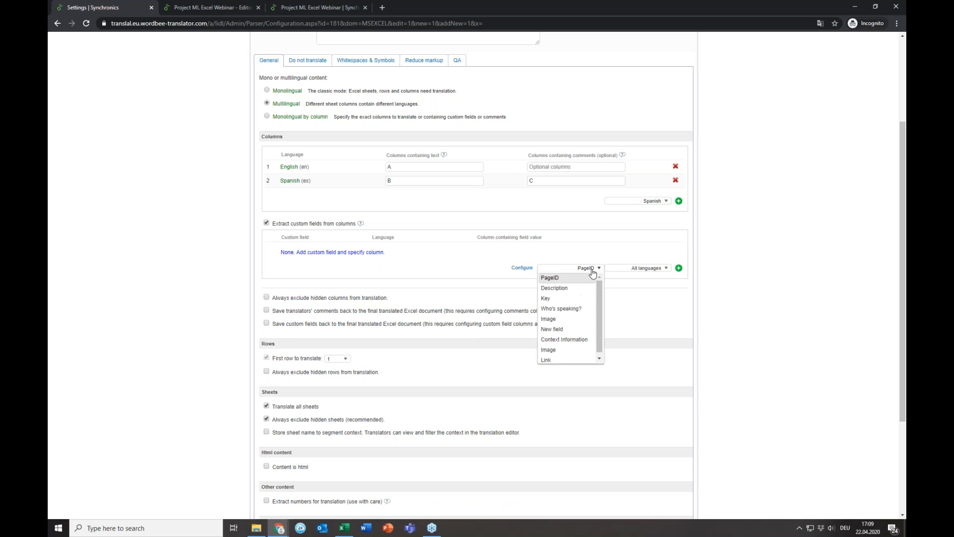
pyautogui.click(580, 312)
pyautogui.click(679, 269)
# Add the "Context Information" custom field for all languages to the extracted fields
pyautogui.click(592, 269)
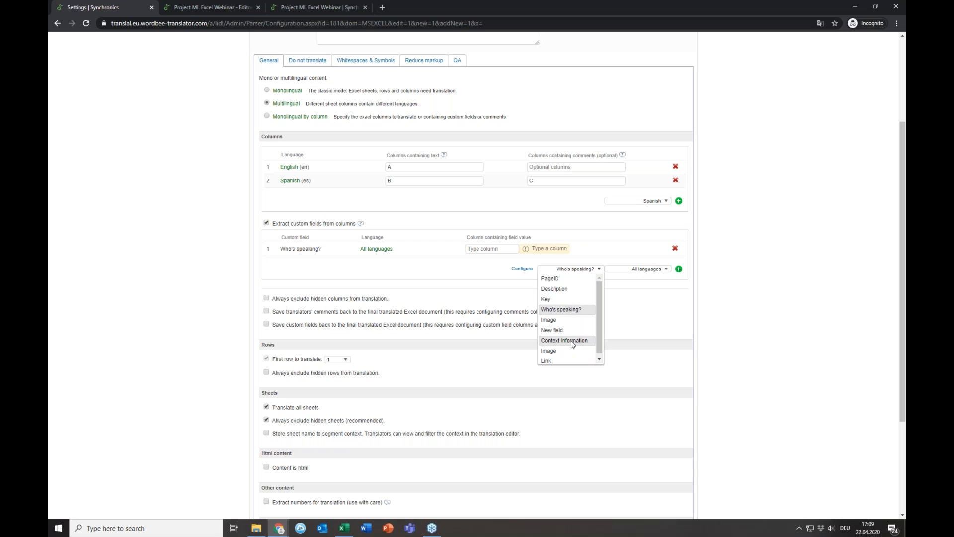
pyautogui.click(573, 342)
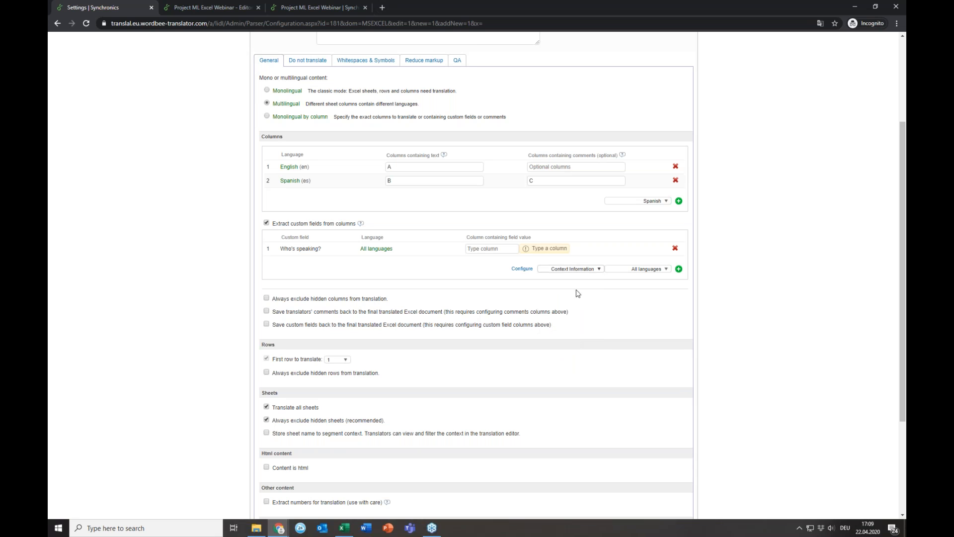
pyautogui.click(581, 271)
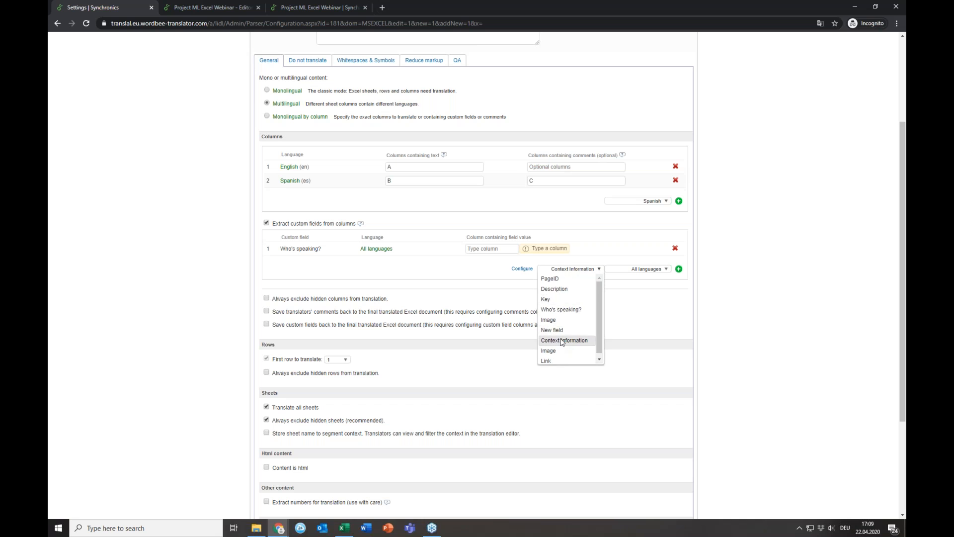
pyautogui.click(568, 342)
pyautogui.click(679, 269)
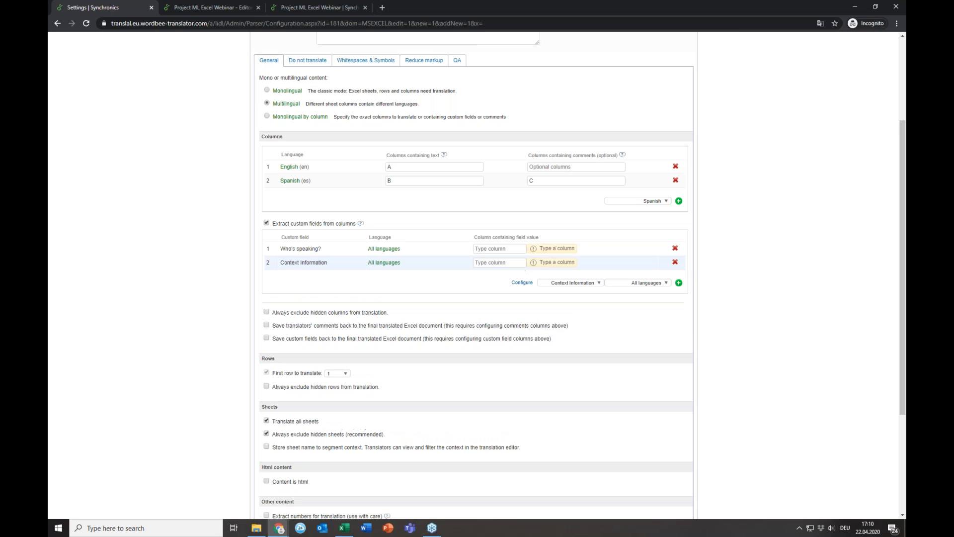
# Look up the context columns in the workbook and map "Who's speaking?" to column E and "Context Information" to column F
pyautogui.click(505, 248)
pyautogui.click(344, 528)
pyautogui.moveTo(562, 301); pyautogui.dragTo(616, 368)
pyautogui.click(562, 314)
pyautogui.click(725, 180)
pyautogui.click(492, 248)
pyautogui.write('E')
pyautogui.press('Tab')
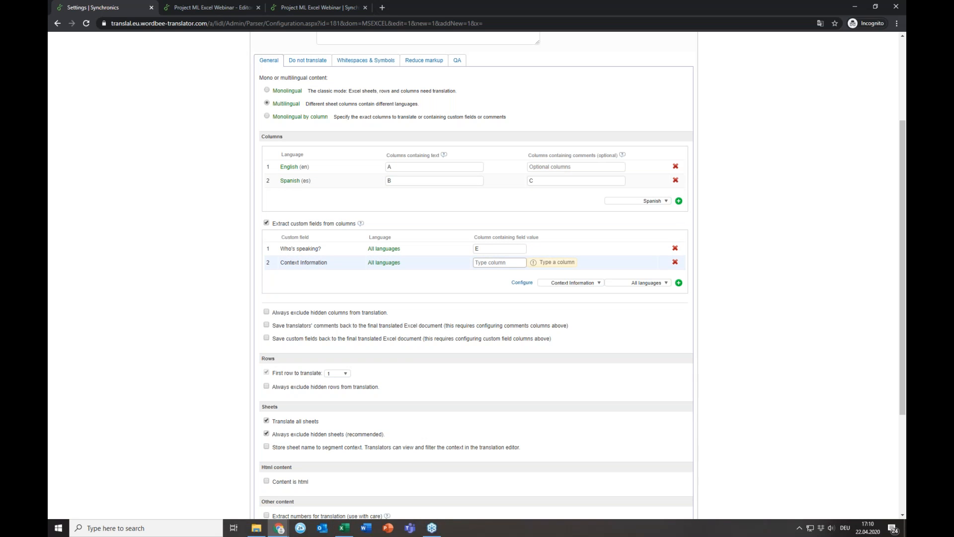
pyautogui.write('F')
pyautogui.click(466, 286)
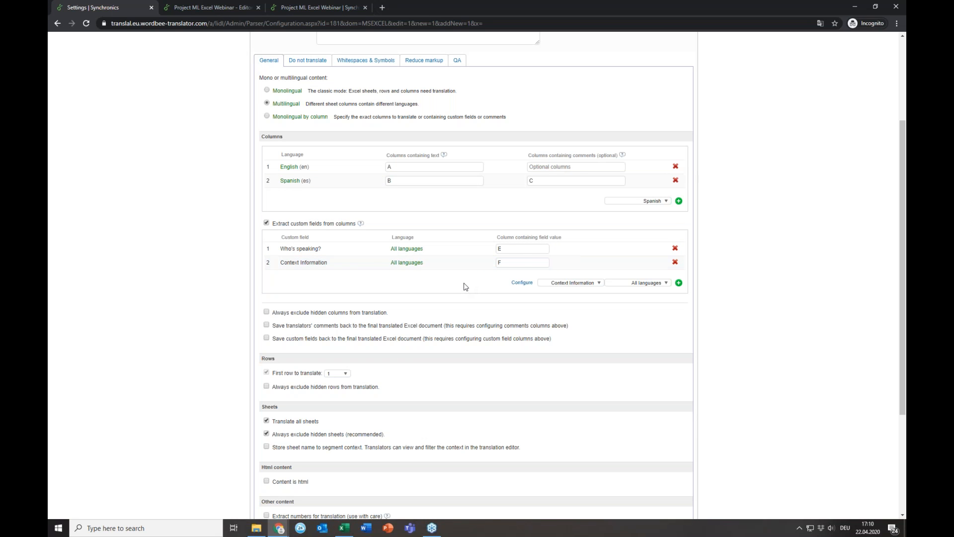
# Check the header row A1:F1 in the workbook and set the first row to translate to 2
pyautogui.scroll(-1, 465, 286)
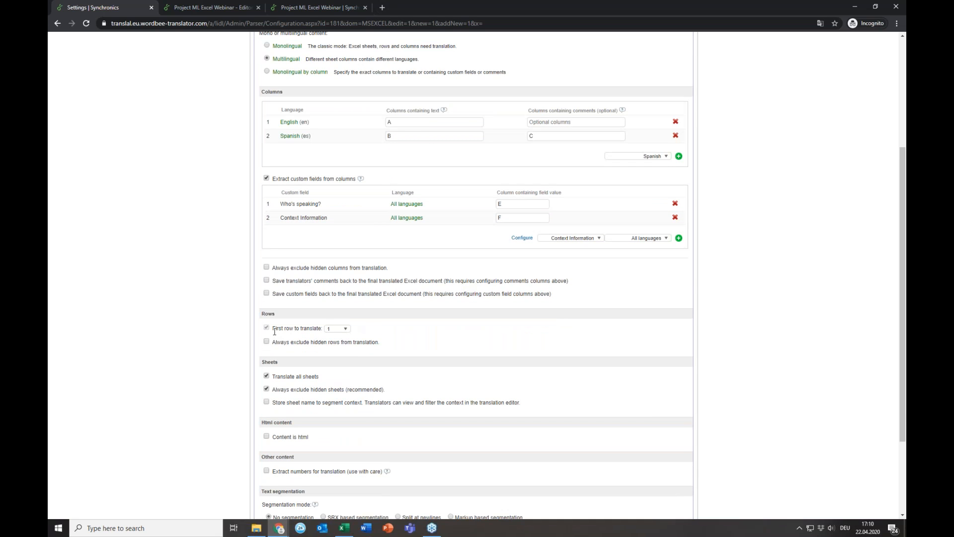
pyautogui.moveTo(272, 329); pyautogui.dragTo(318, 327)
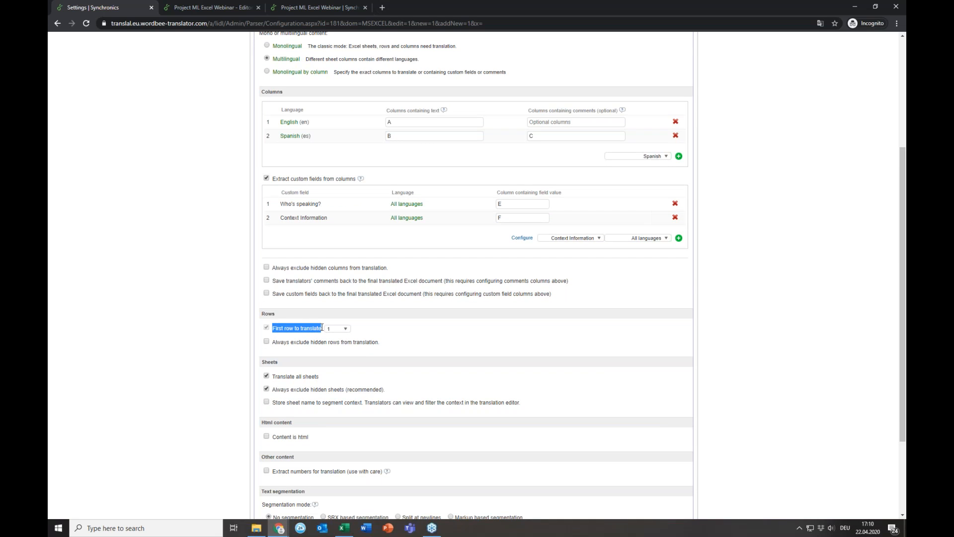
pyautogui.click(344, 528)
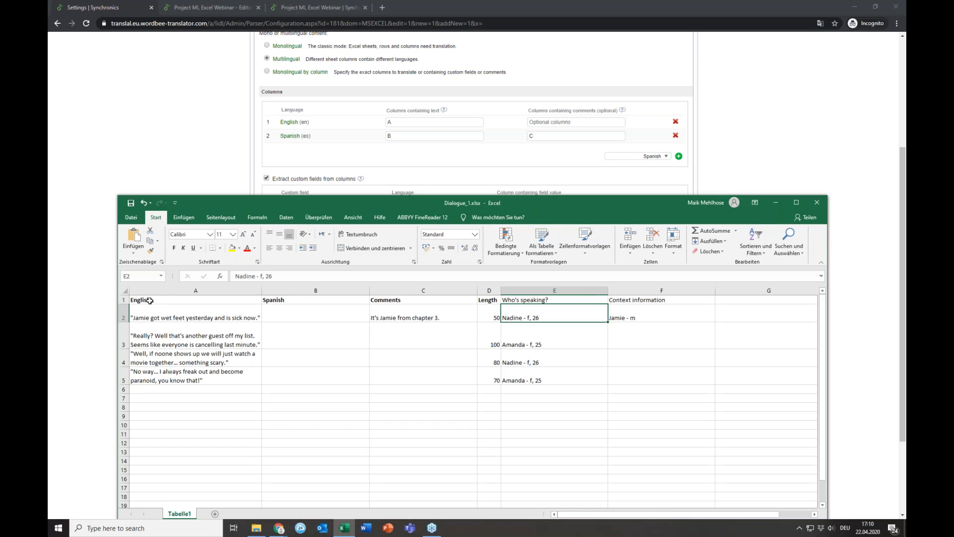
pyautogui.click(122, 301)
pyautogui.moveTo(157, 300); pyautogui.dragTo(647, 296)
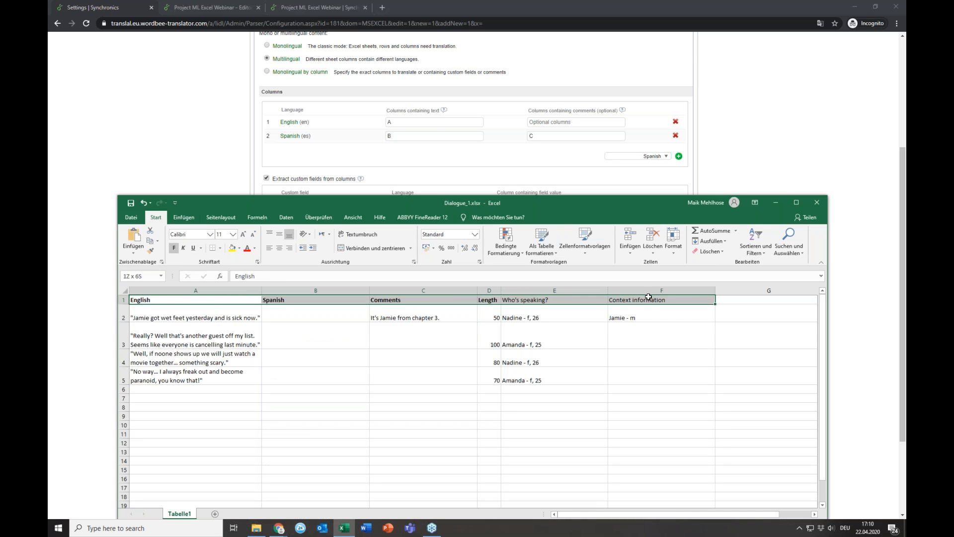
pyautogui.click(777, 203)
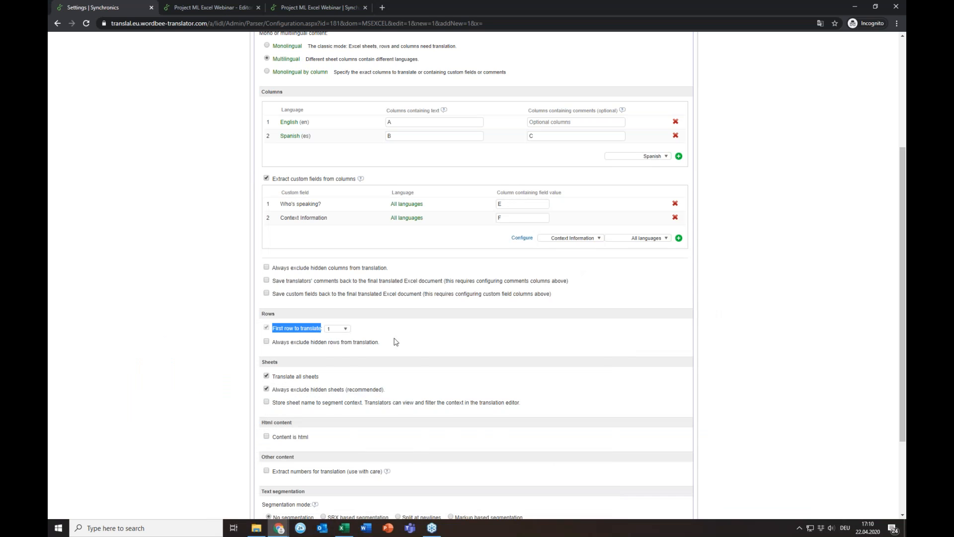
pyautogui.click(344, 331)
pyautogui.click(330, 335)
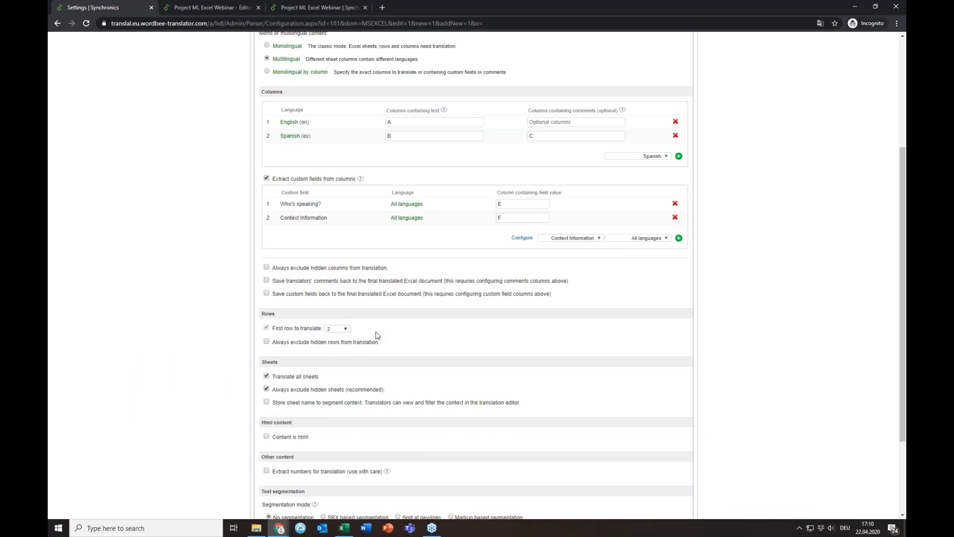
# Bring up the Excel workbook, move its window higher and examine the length limits in D2:D5
pyautogui.click(348, 529)
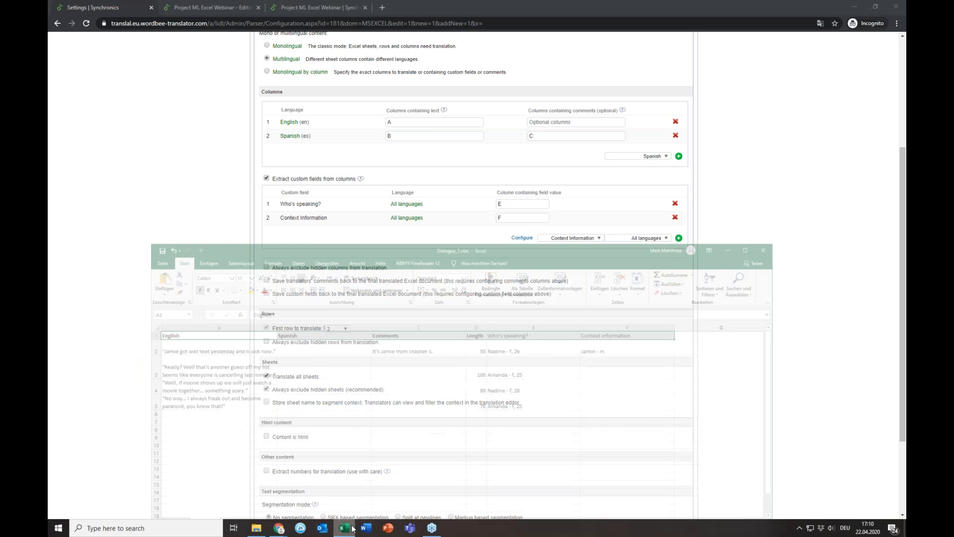
pyautogui.moveTo(541, 206); pyautogui.dragTo(552, 81)
pyautogui.moveTo(503, 192); pyautogui.dragTo(503, 254)
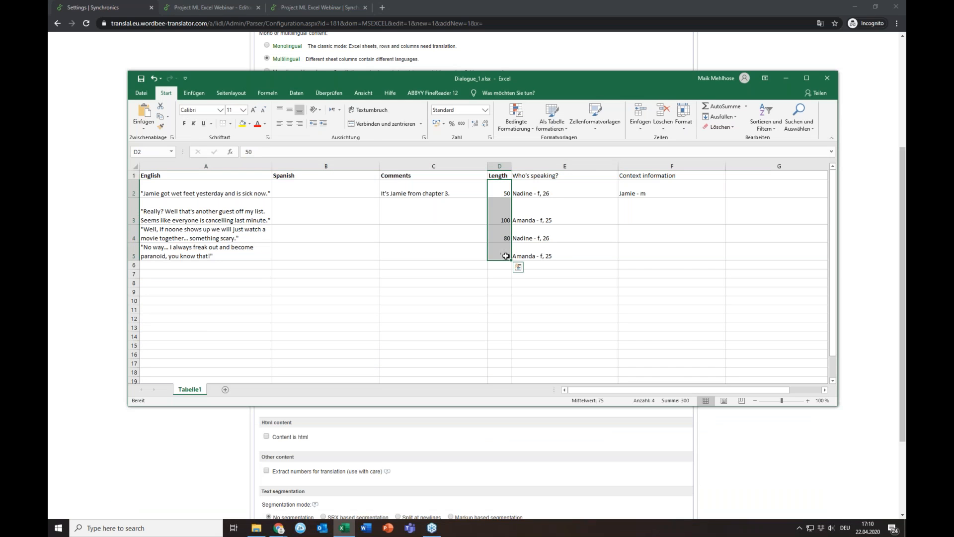
pyautogui.click(786, 78)
# Define the first QA segment length limit as From column, with maximum column D applied to source column A
pyautogui.scroll(2, 451, 271)
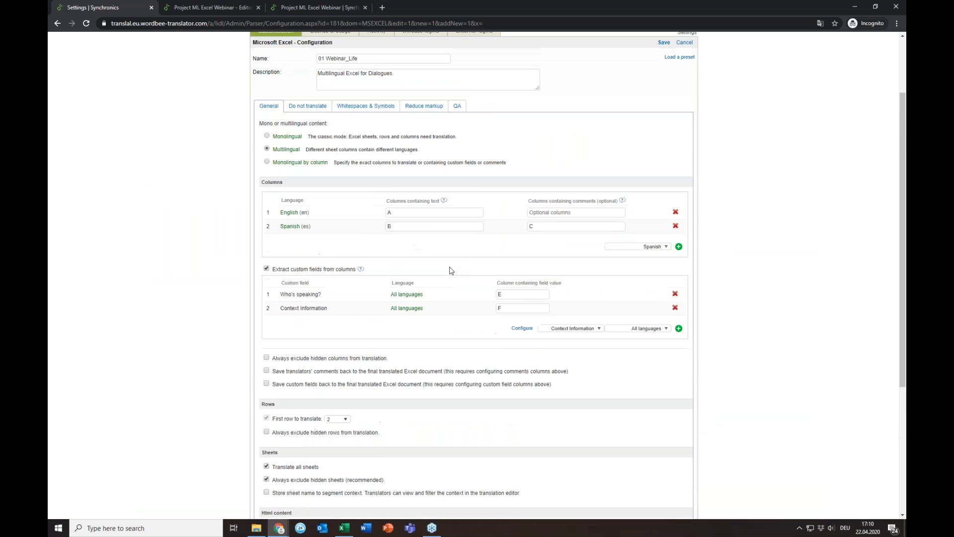
pyautogui.scroll(1, 451, 271)
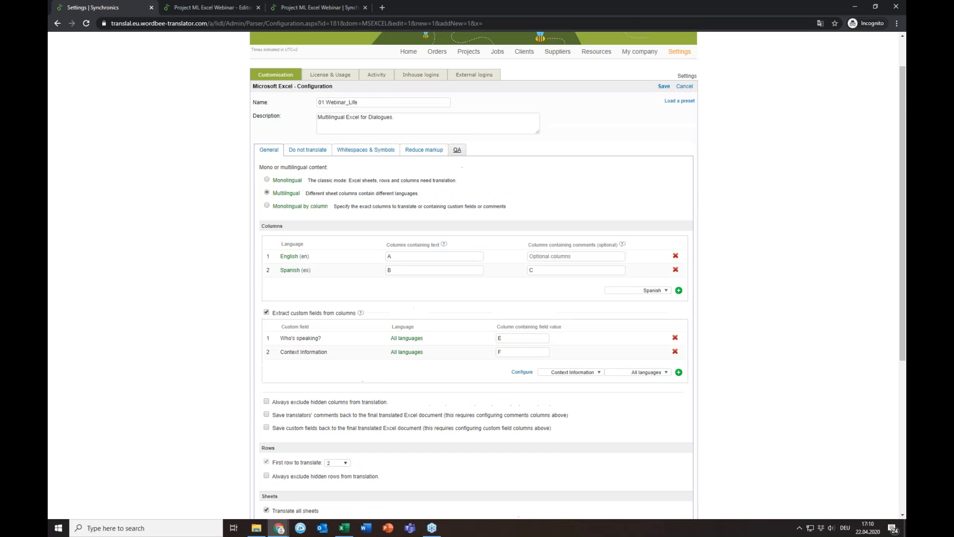
pyautogui.click(457, 150)
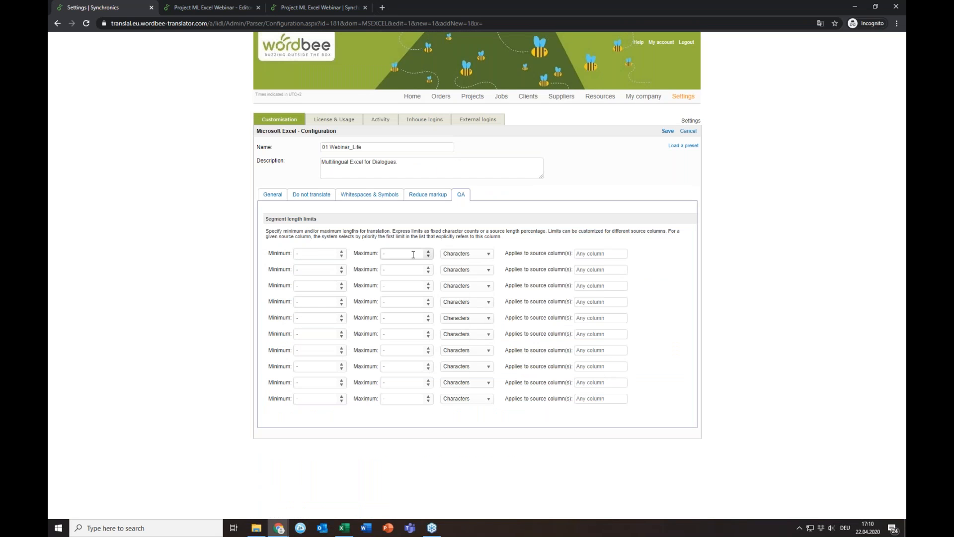
pyautogui.click(470, 259)
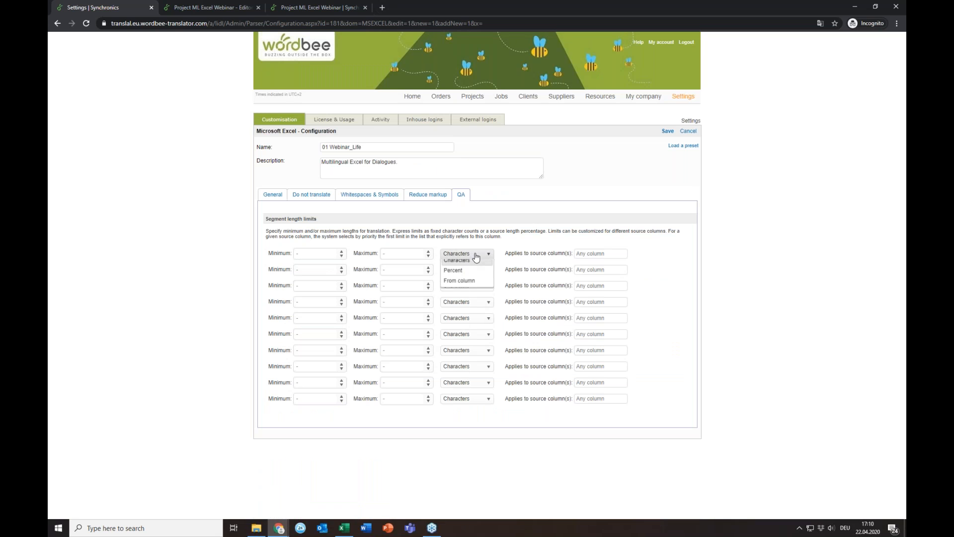
pyautogui.click(474, 287)
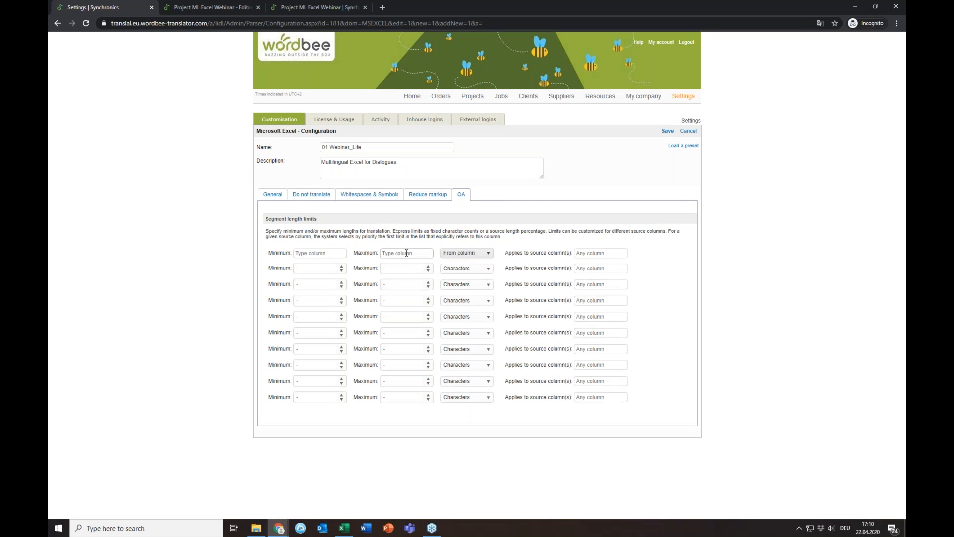
pyautogui.click(344, 527)
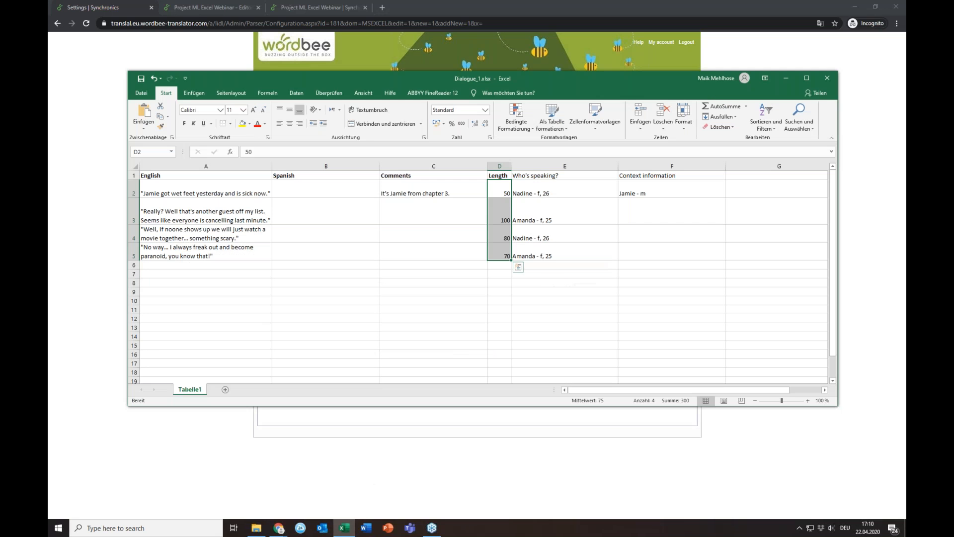
pyautogui.click(785, 78)
pyautogui.write('D')
pyautogui.click(596, 253)
pyautogui.write('A')
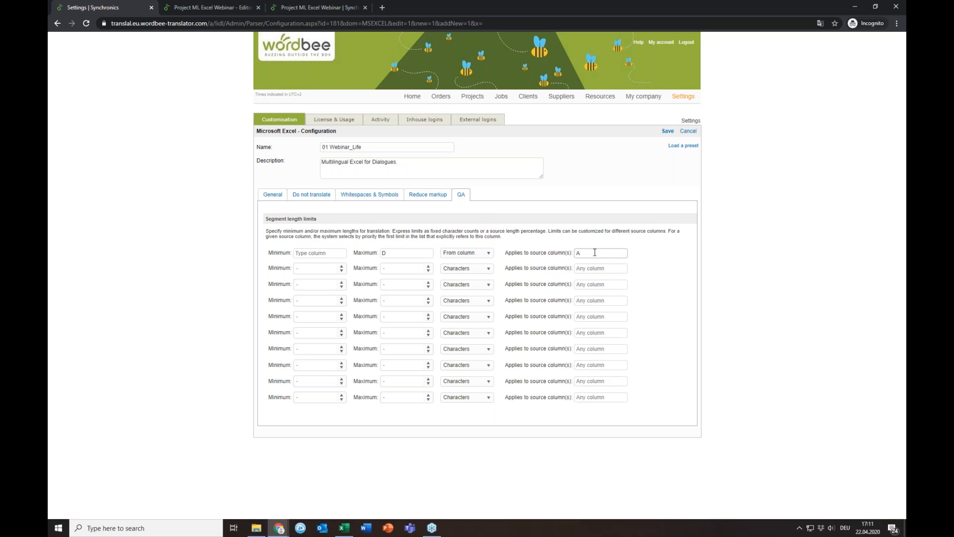
# Review the configuration's general settings and its do-not-translate options for colors, segments, terms and language identification
pyautogui.click(272, 195)
pyautogui.scroll(-3, 273, 198)
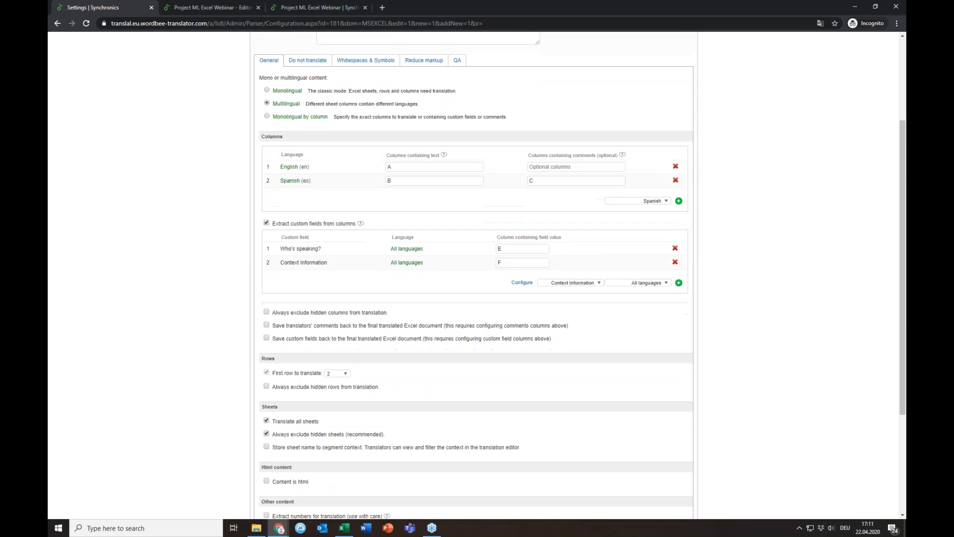
pyautogui.scroll(-2, 349, 224)
pyautogui.scroll(5, 349, 224)
pyautogui.scroll(1, 349, 224)
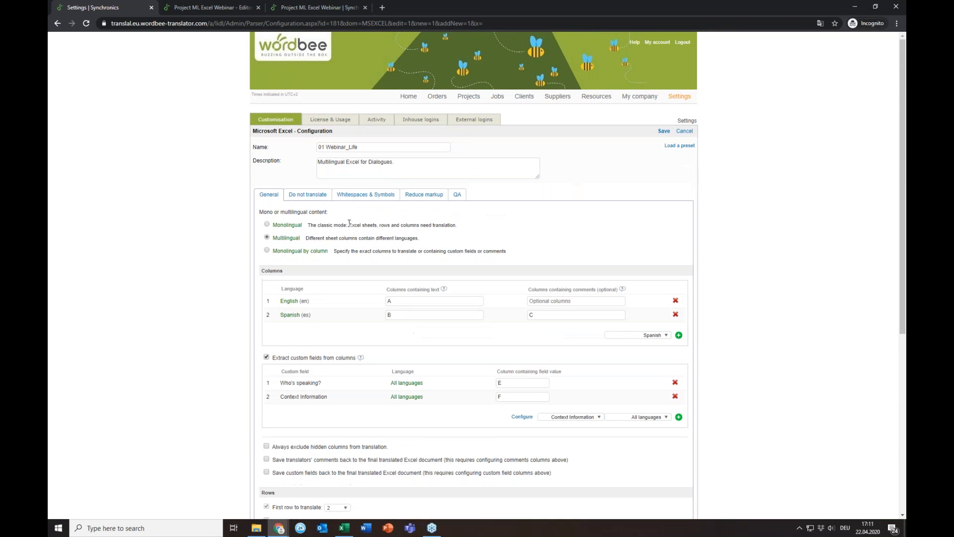
pyautogui.click(311, 198)
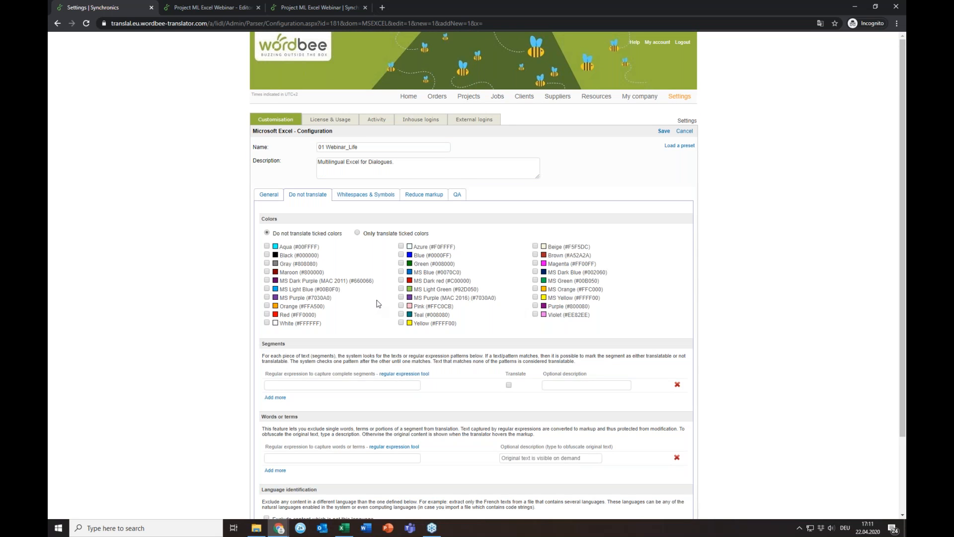
pyautogui.scroll(-2, 378, 304)
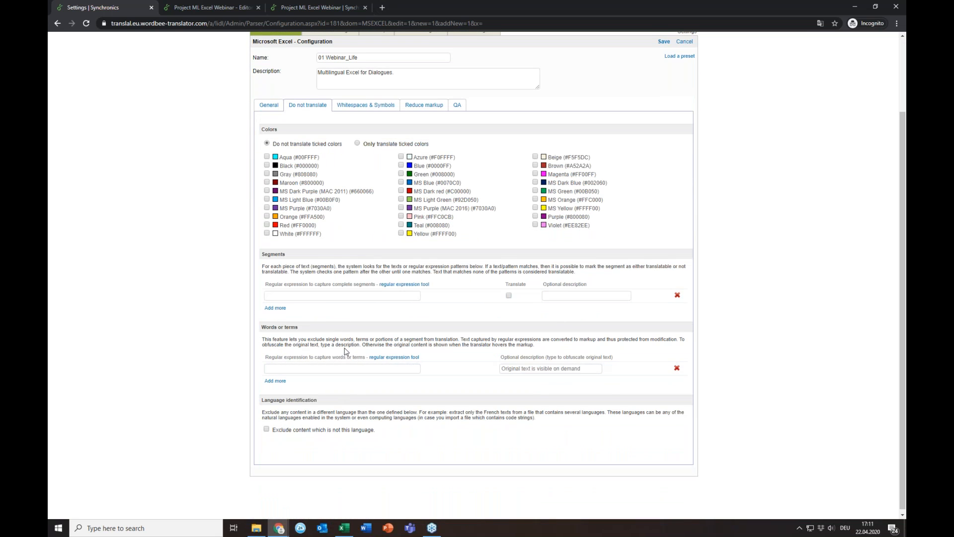
pyautogui.scroll(2, 347, 351)
pyautogui.click(270, 197)
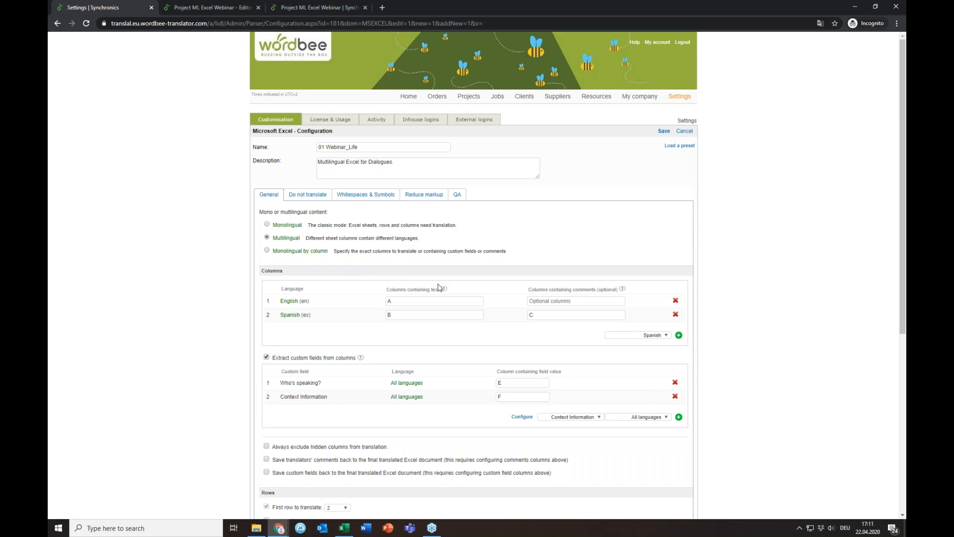
# Save the 01 Webinar_Life Excel configuration
pyautogui.scroll(-1, 436, 343)
pyautogui.scroll(1, 436, 347)
pyautogui.click(664, 132)
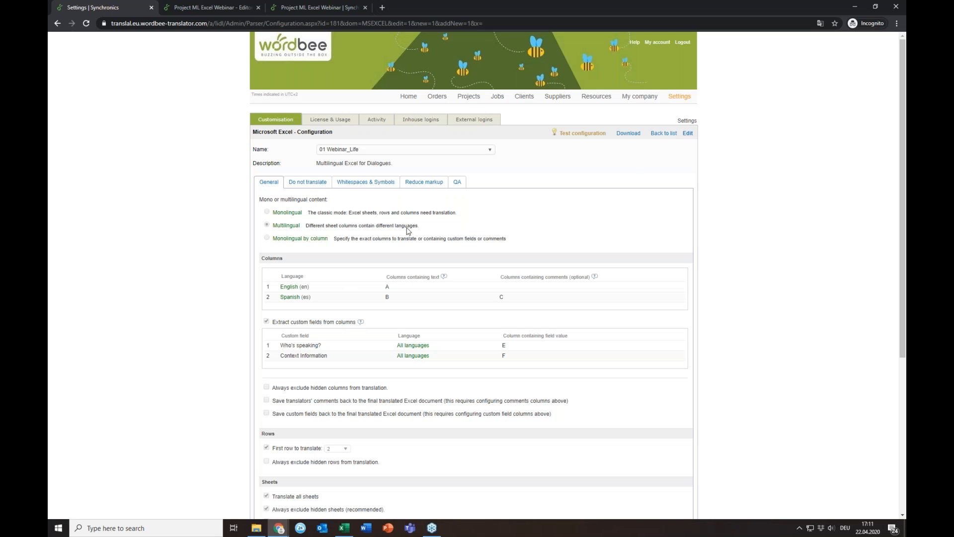
# Open the Projects page in a separate browser tab and start a new Standard project with the reference Webinar1
pyautogui.rightClick(469, 98)
pyautogui.click(481, 103)
pyautogui.click(407, 11)
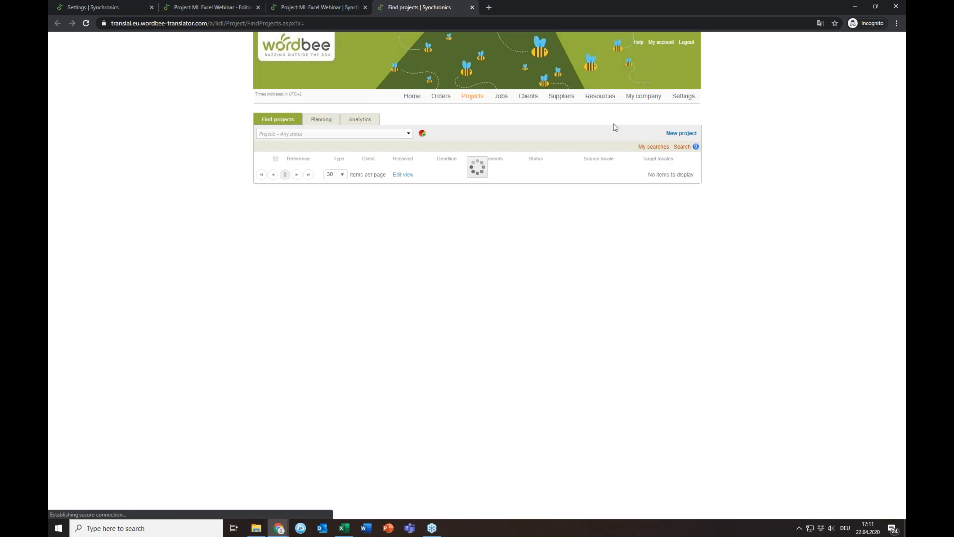
pyautogui.click(678, 133)
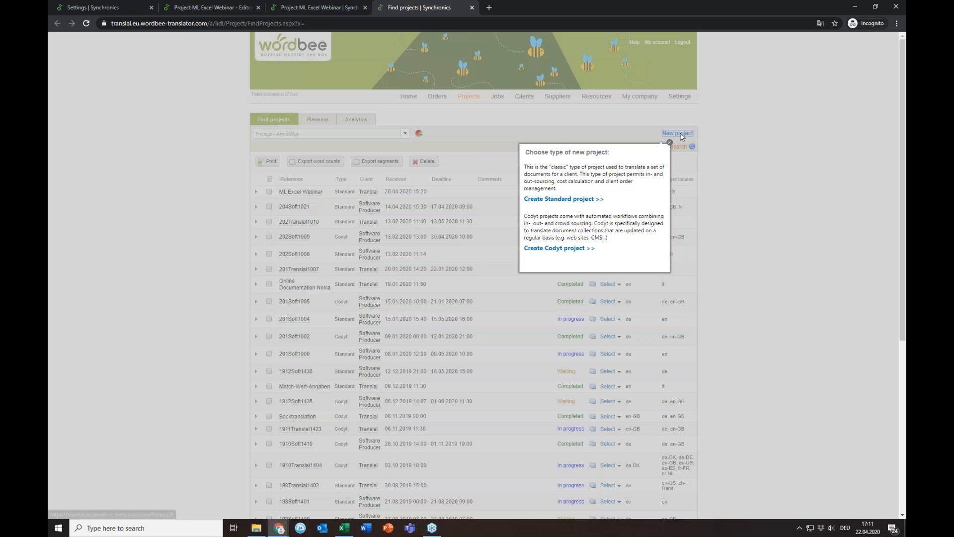
pyautogui.click(581, 199)
pyautogui.click(372, 167)
pyautogui.write('Webinar1')
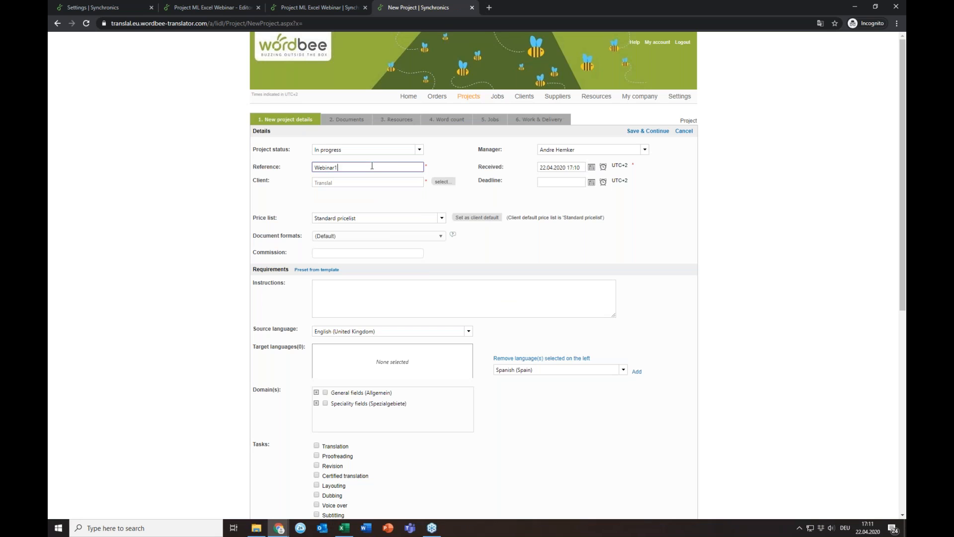
# Set the project's source language to English without a regional variant
pyautogui.click(387, 333)
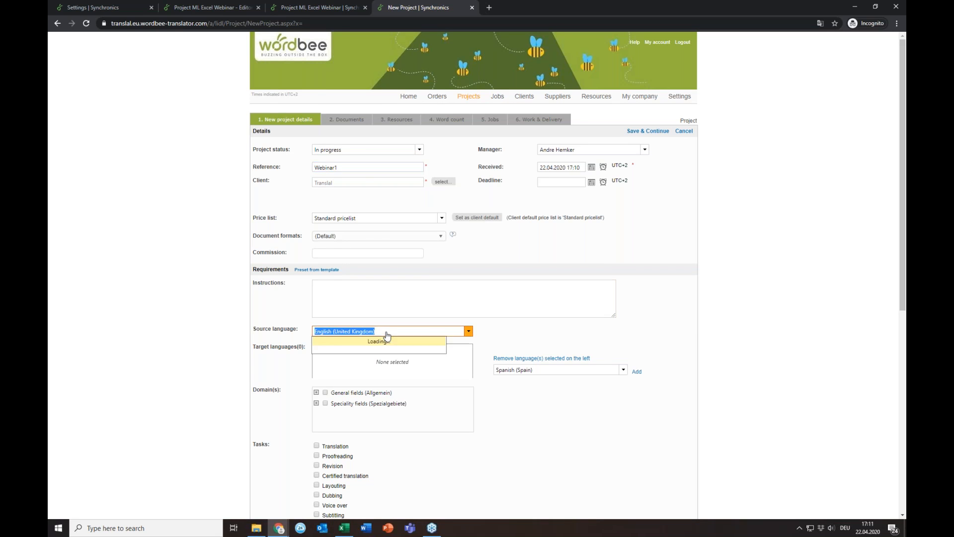
pyautogui.write('Engl')
pyautogui.moveTo(388, 336); pyautogui.dragTo(292, 330)
pyautogui.write('Eng')
pyautogui.press('Return')
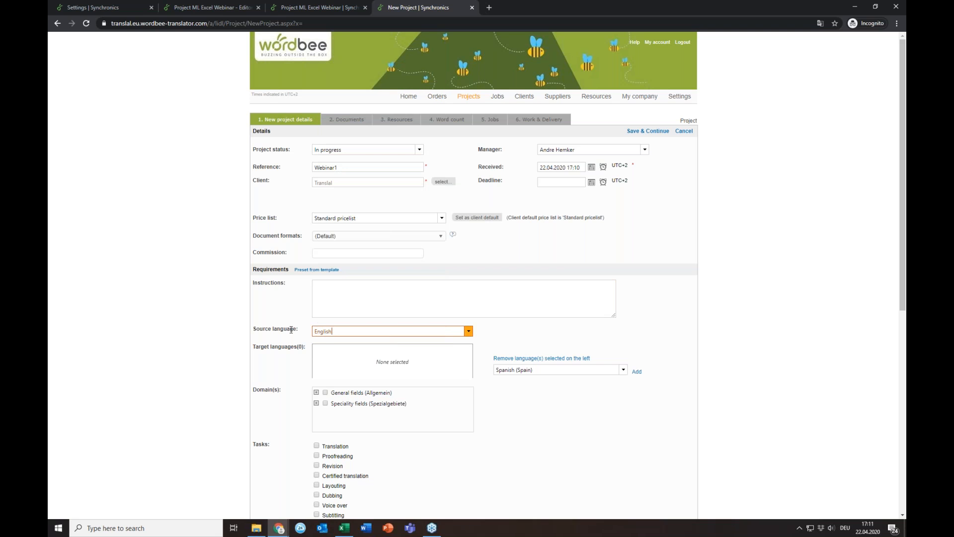
# Add Spanish without a regional variant as the target language and save the new project
pyautogui.click(595, 370)
pyautogui.scroll(6, 577, 328)
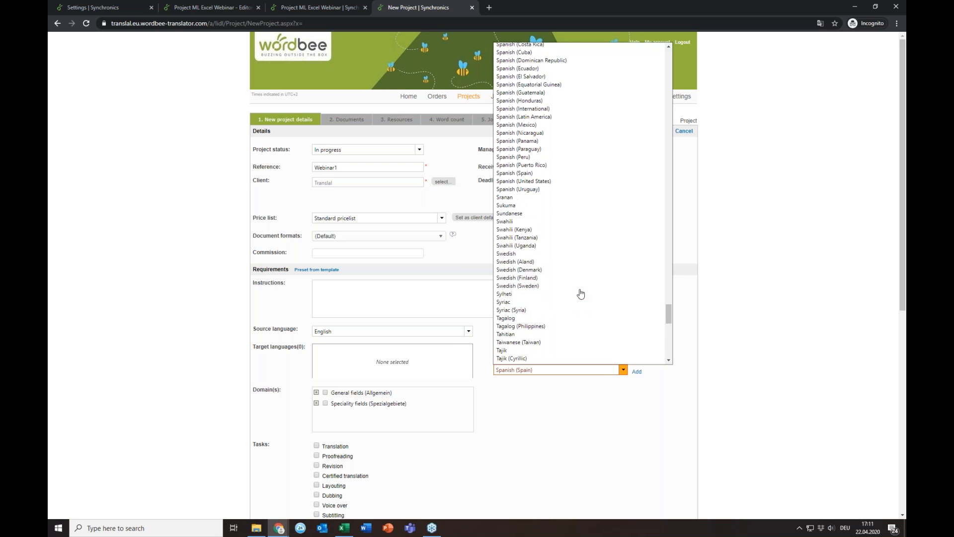
pyautogui.click(537, 183)
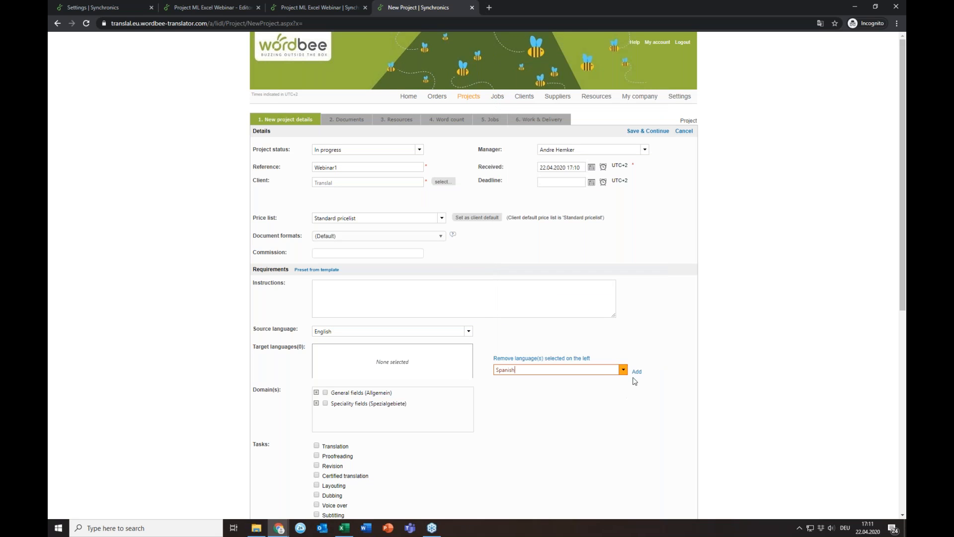
pyautogui.click(637, 371)
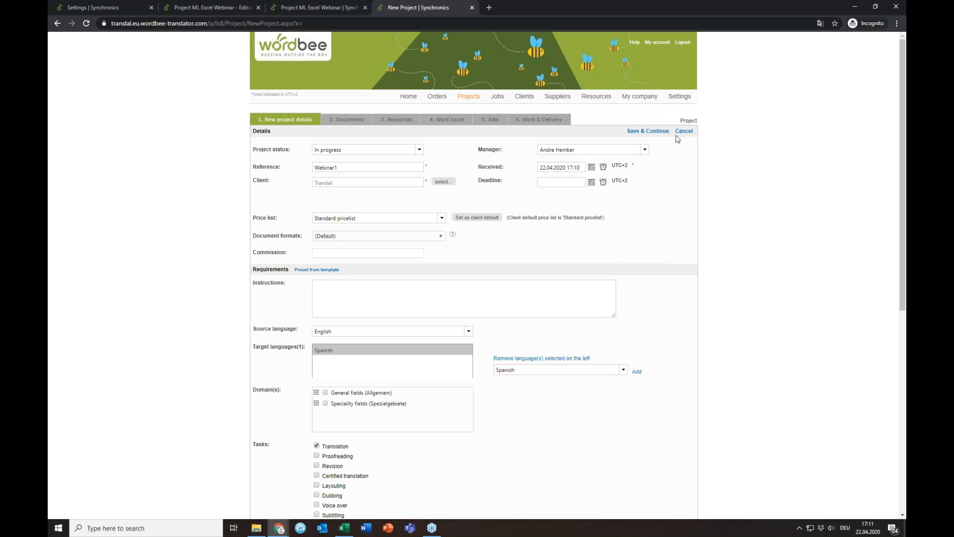
pyautogui.click(655, 132)
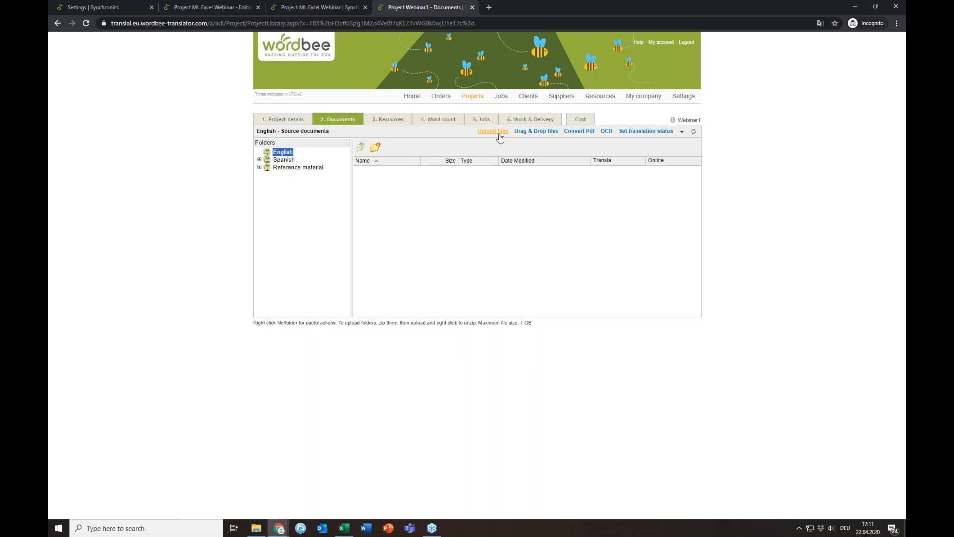
# Upload Dialogue_1.xlsx to the project's English source documents folder
pyautogui.click(500, 132)
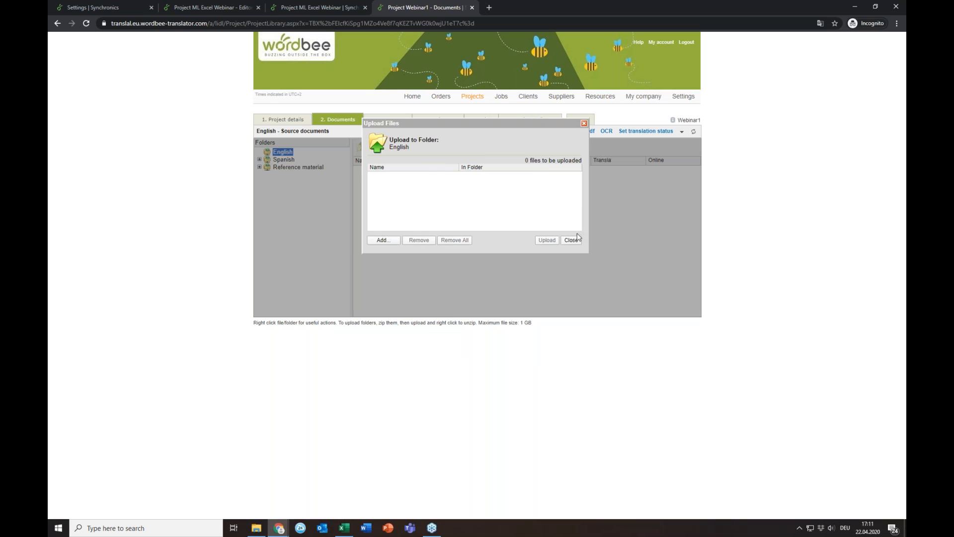
pyautogui.click(571, 240)
pyautogui.click(540, 131)
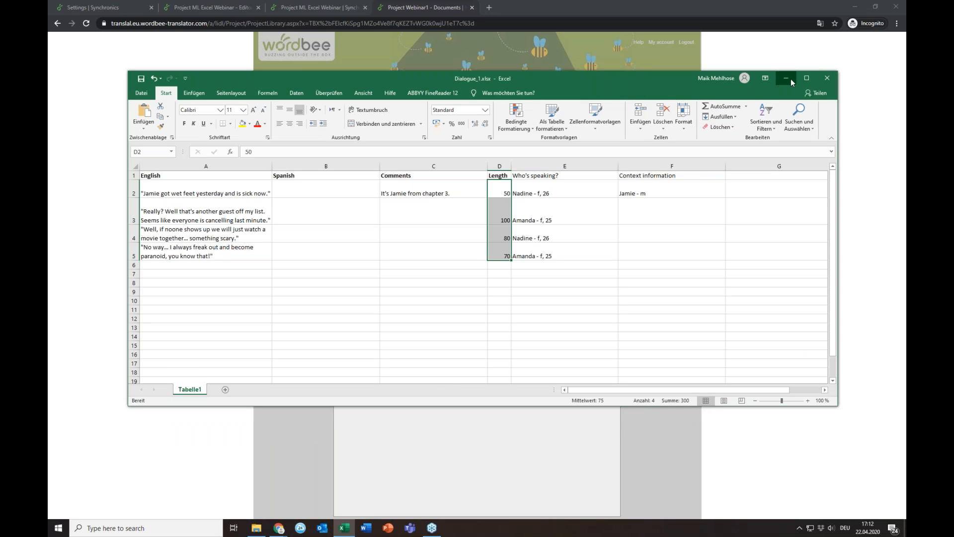
pyautogui.click(786, 78)
pyautogui.moveTo(904, 329); pyautogui.dragTo(410, 398)
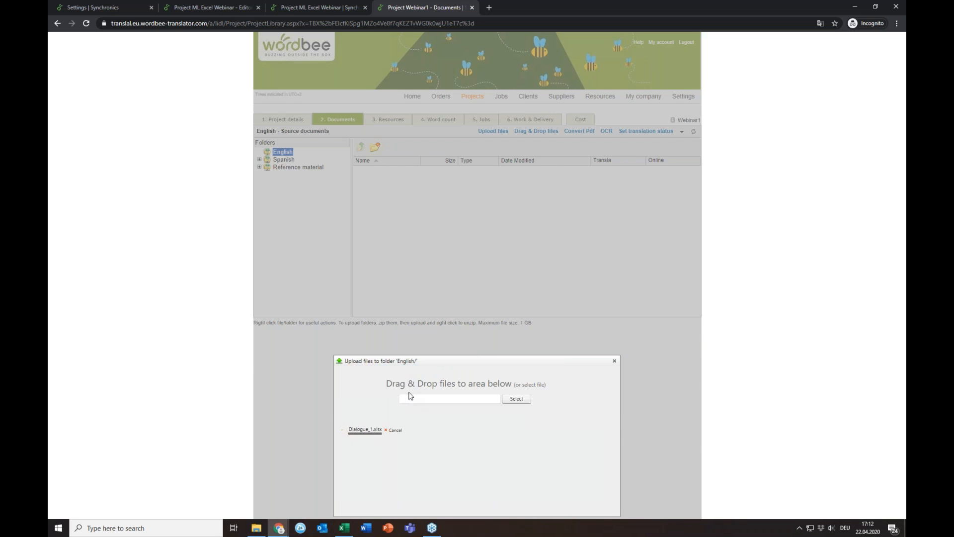
pyautogui.click(615, 361)
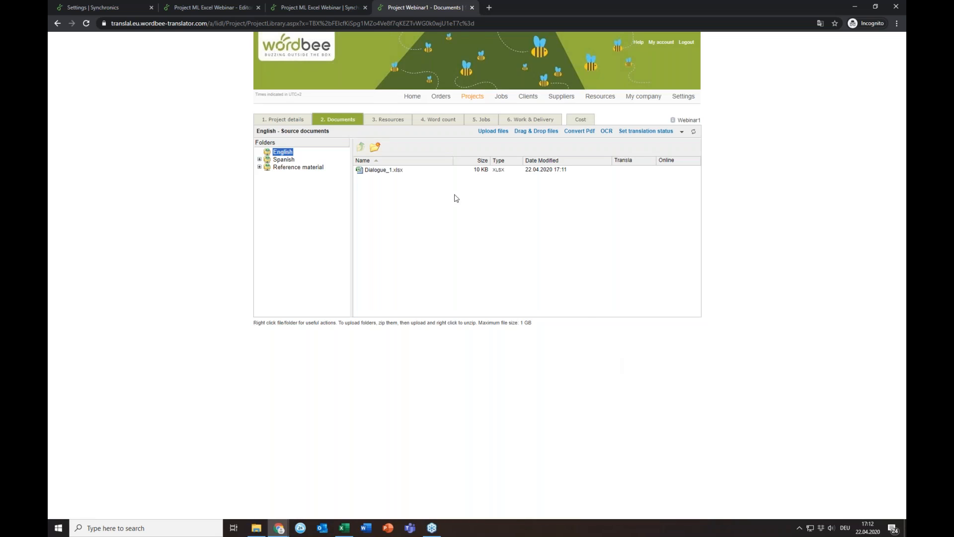
# Mark Dialogue_1.xlsx for online translation using the 01 Webinar_Life Microsoft Excel text extraction rules
pyautogui.rightClick(392, 171)
pyautogui.moveTo(428, 178)
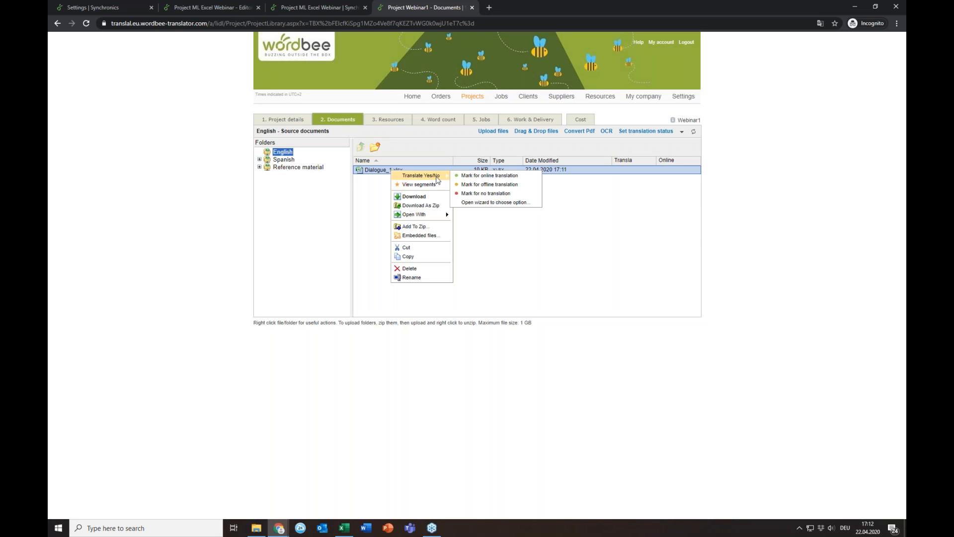
pyautogui.click(512, 177)
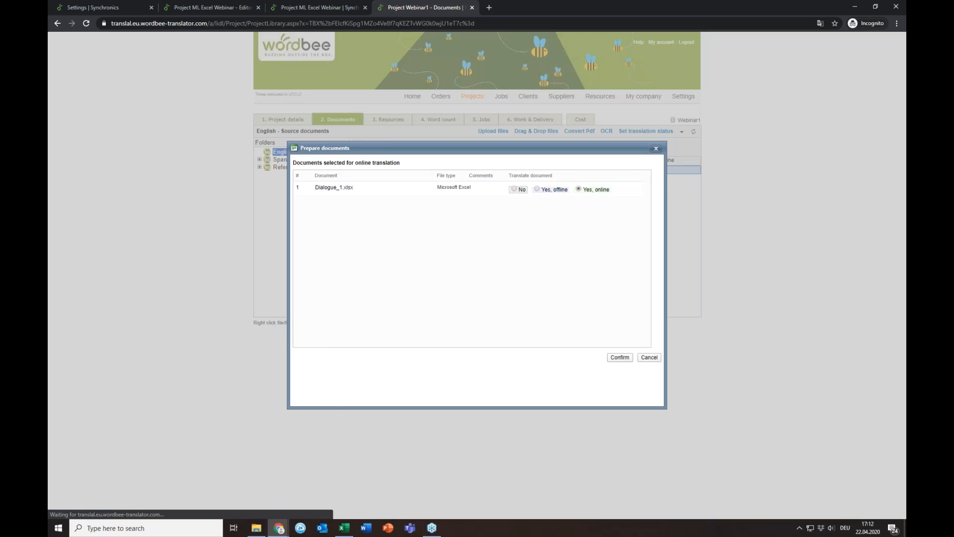
pyautogui.click(620, 357)
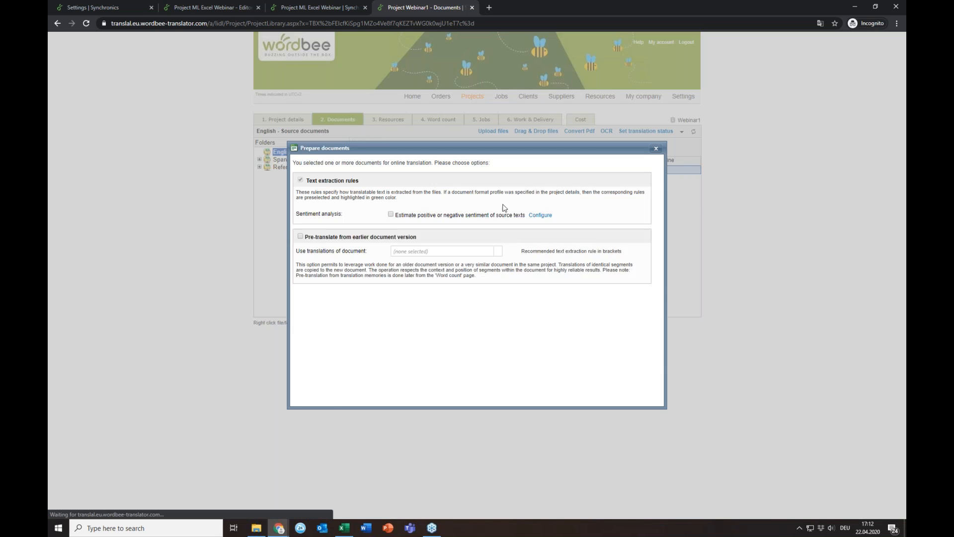
pyautogui.click(482, 214)
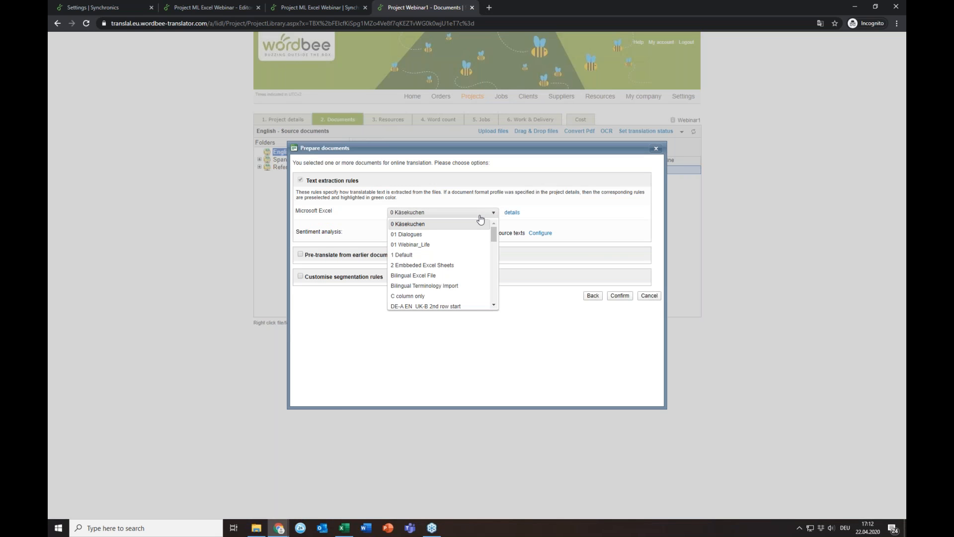
pyautogui.click(436, 244)
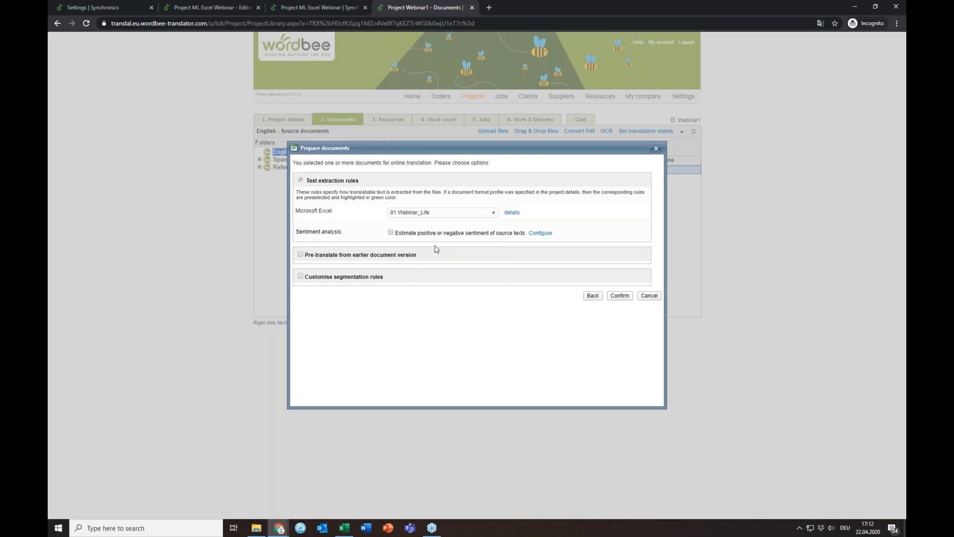
pyautogui.click(619, 295)
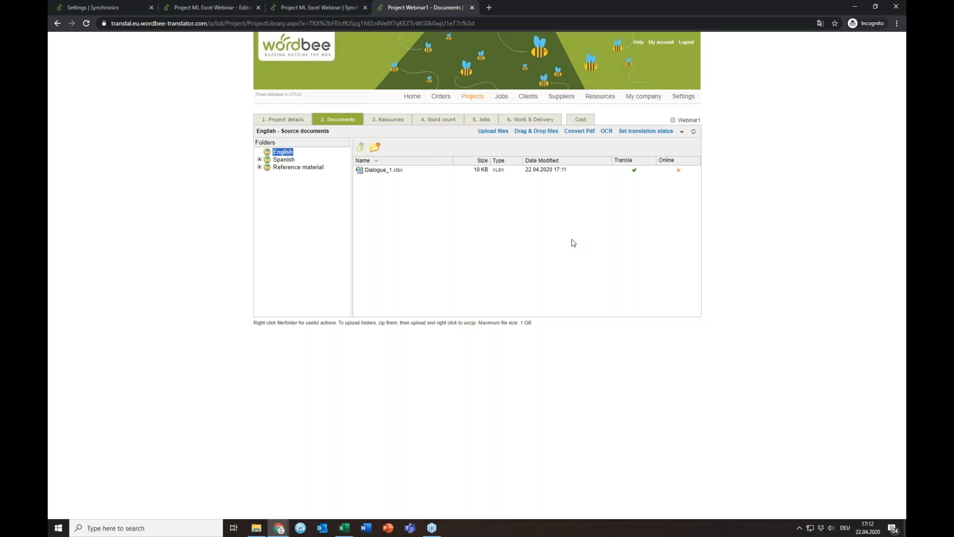
# Open the segments of Dialogue_1.xlsx in the editor and select the first Spanish segment to examine its comment and length limit
pyautogui.rightClick(381, 174)
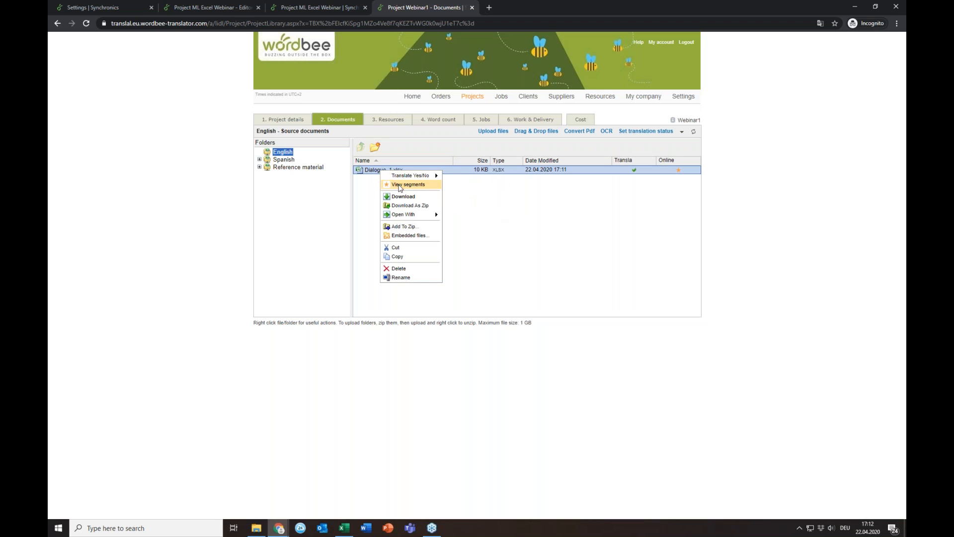
pyautogui.click(398, 186)
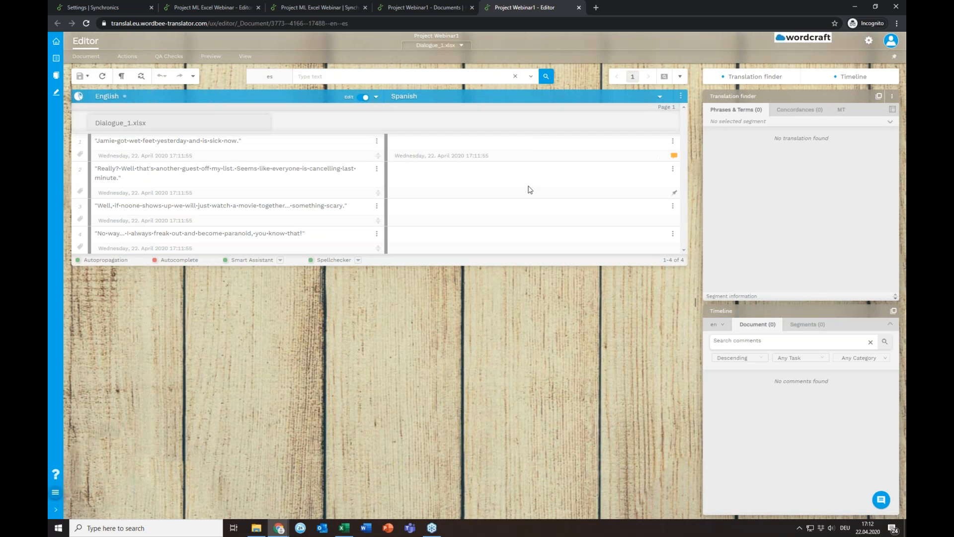
pyautogui.click(391, 141)
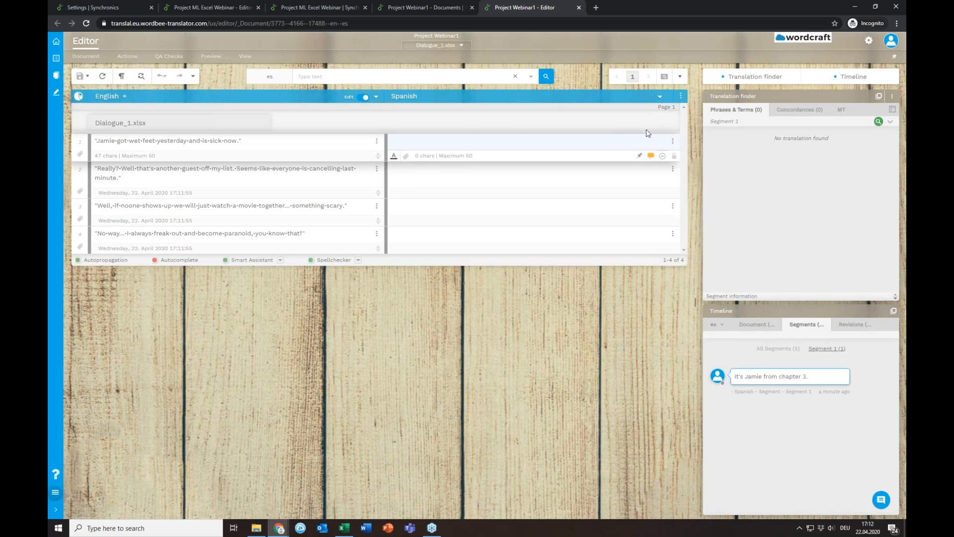
# Add the segment-level Who's speaking? and Context Information columns to the editor layout and save it
pyautogui.click(681, 98)
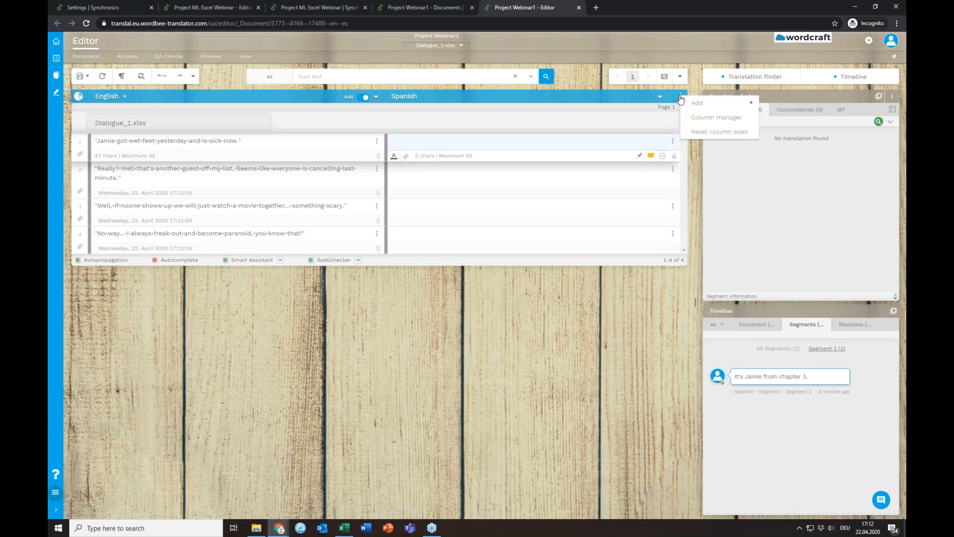
pyautogui.click(714, 120)
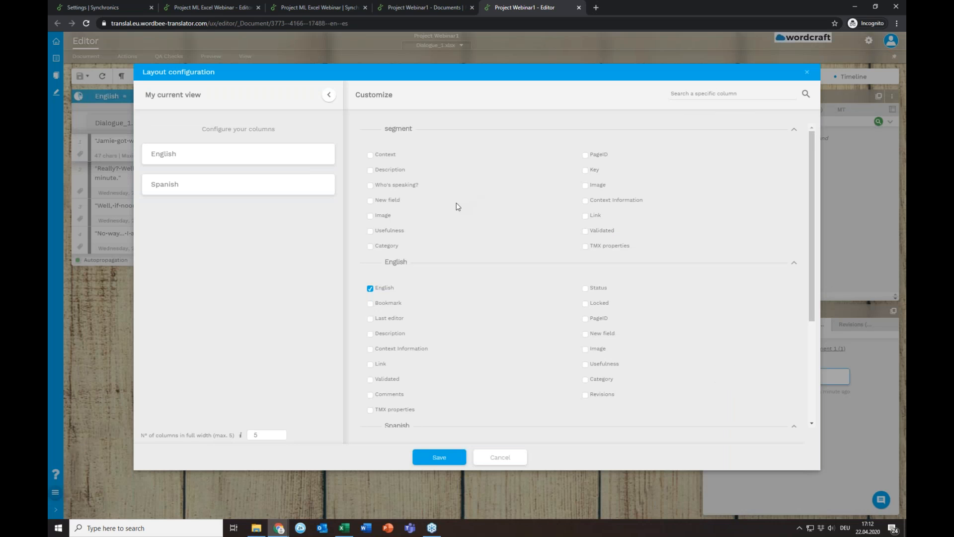
pyautogui.click(370, 186)
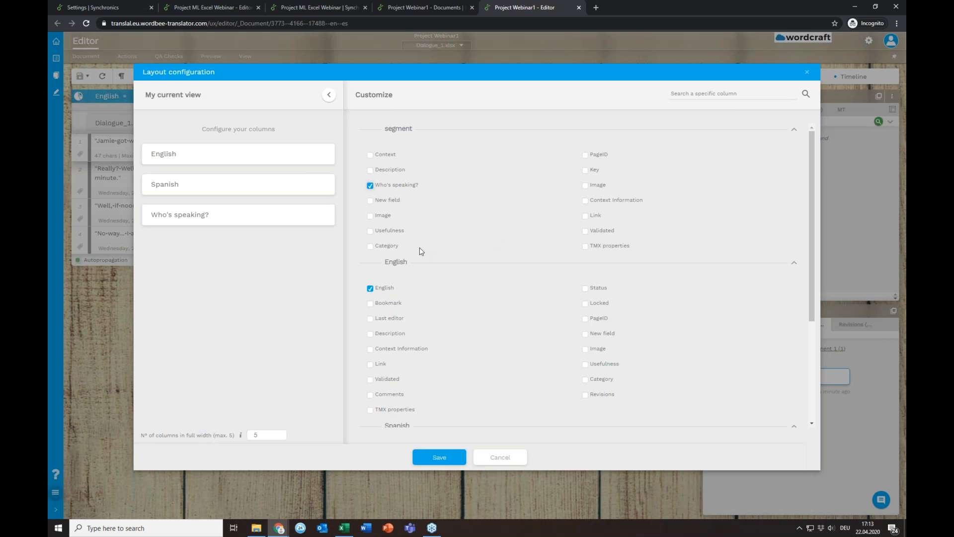
pyautogui.click(258, 435)
pyautogui.click(586, 201)
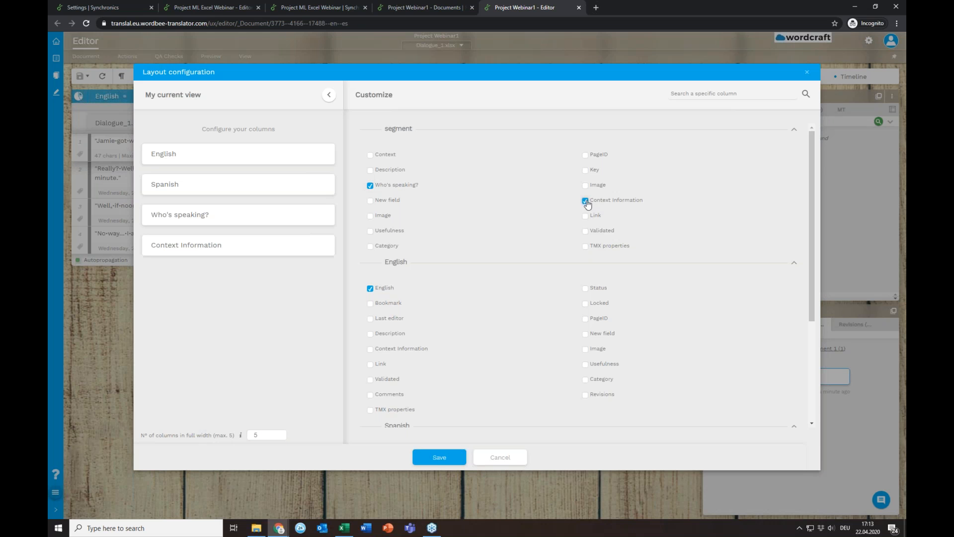
pyautogui.click(440, 458)
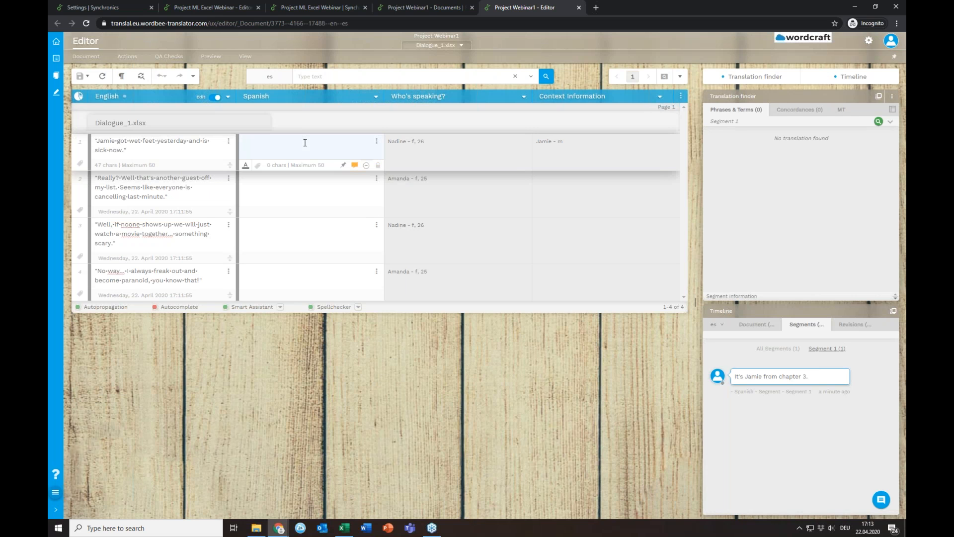
# Machine-translate the first segment from English to Spanish with DeepL and insert the suggestion into the Spanish cell
pyautogui.click(847, 114)
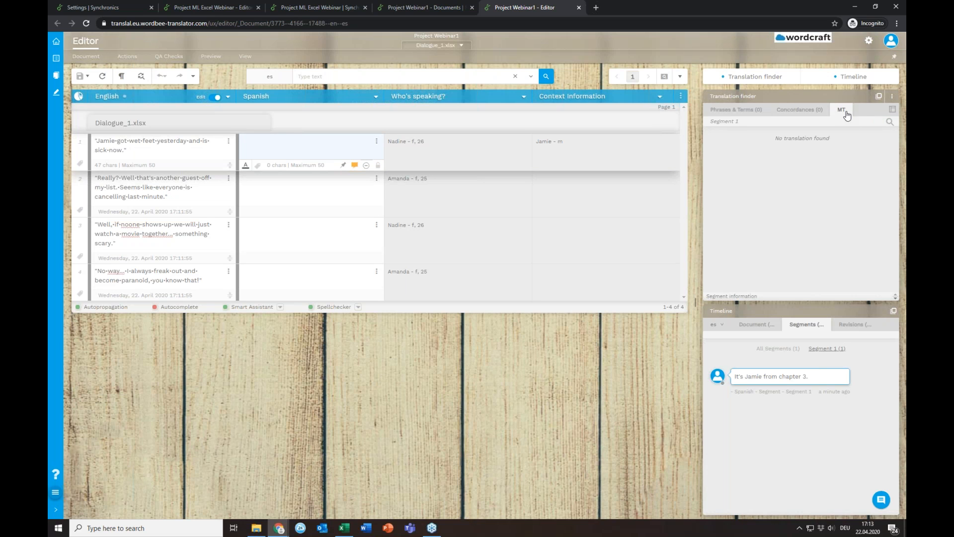
pyautogui.click(889, 123)
pyautogui.click(870, 139)
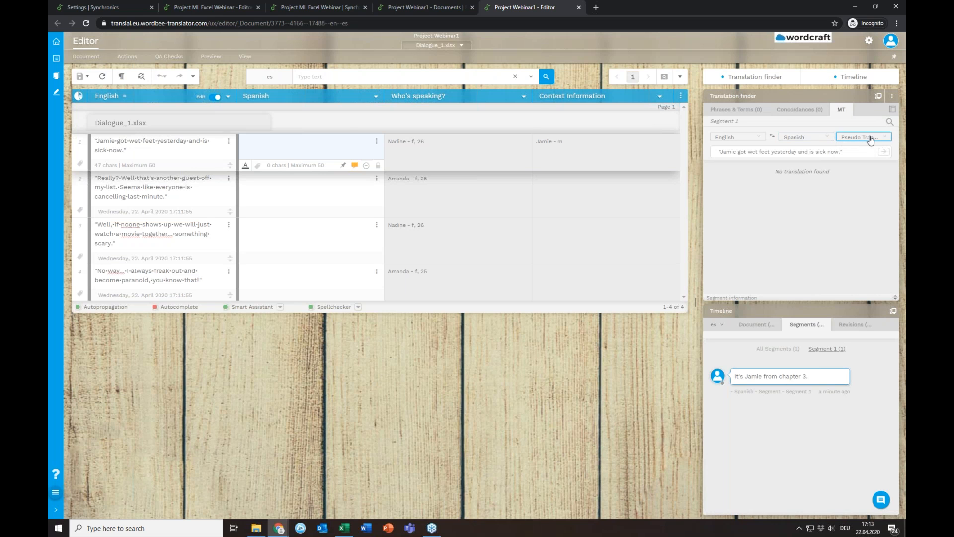
pyautogui.click(864, 209)
pyautogui.click(885, 154)
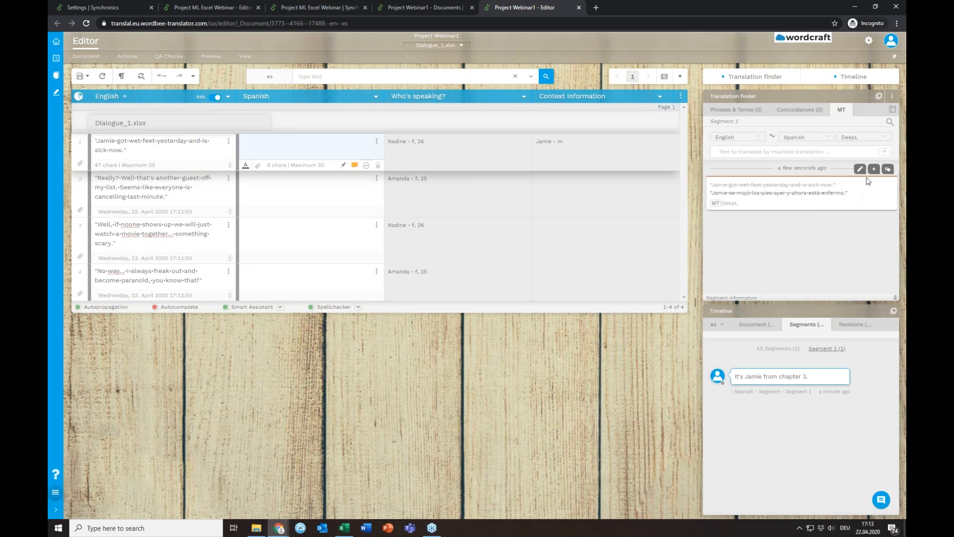
pyautogui.click(888, 170)
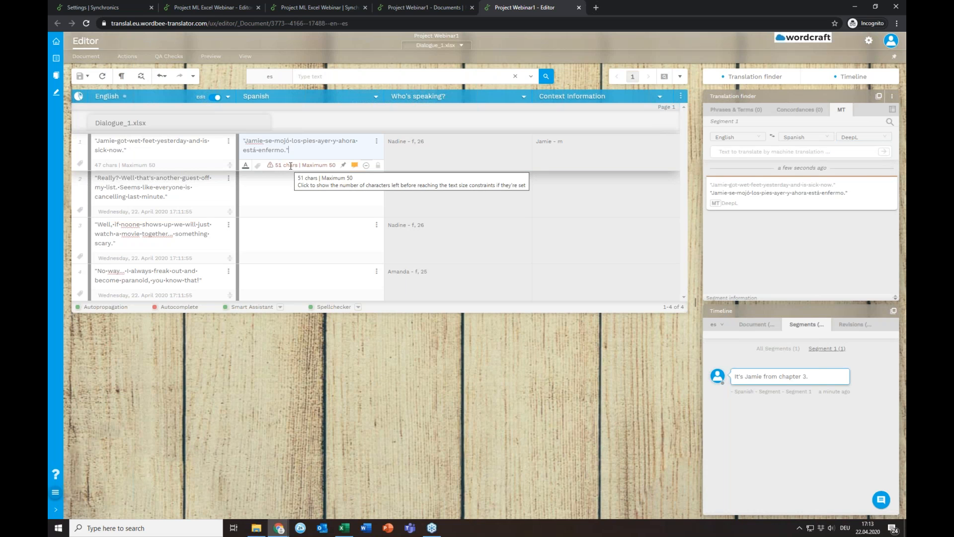
# Replace the character's name at the start of the first Spanish segment with a shorter Spanish first name
pyautogui.hotkey('shift', 'Left')
pyautogui.hotkey('shift', 'Left')
pyautogui.hotkey('shift', 'Left')
pyautogui.hotkey('shift', 'Left')
pyautogui.hotkey('shift', 'Left')
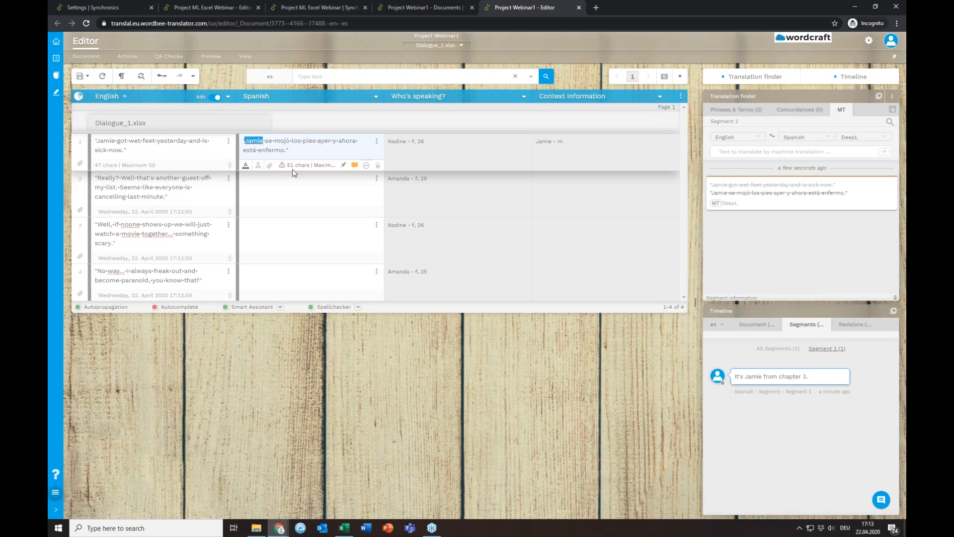
pyautogui.write('Juan')
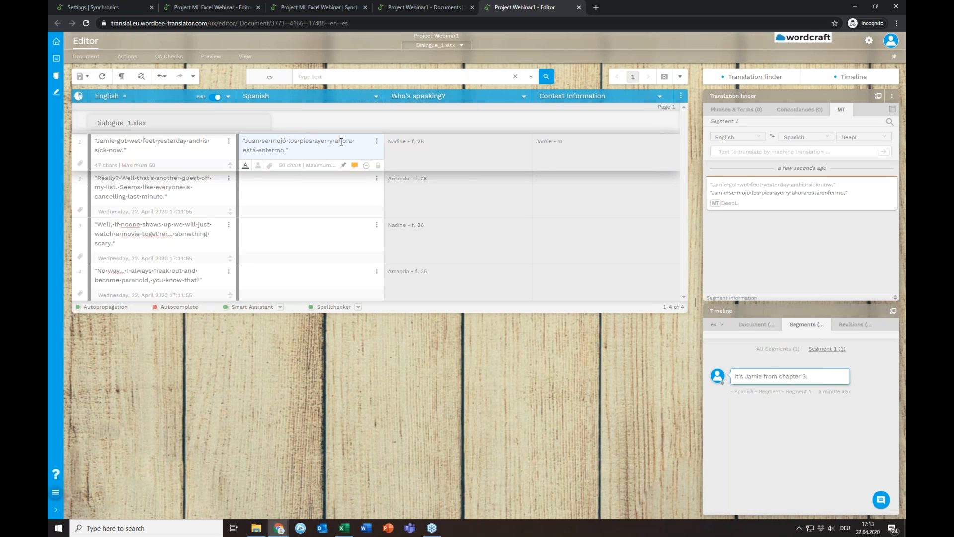
# Machine-translate the second segment into Spanish with DeepL, insert the suggestion, and shorten it by deleting "Bueno," so the sentence starts with "Ese"
pyautogui.click(297, 189)
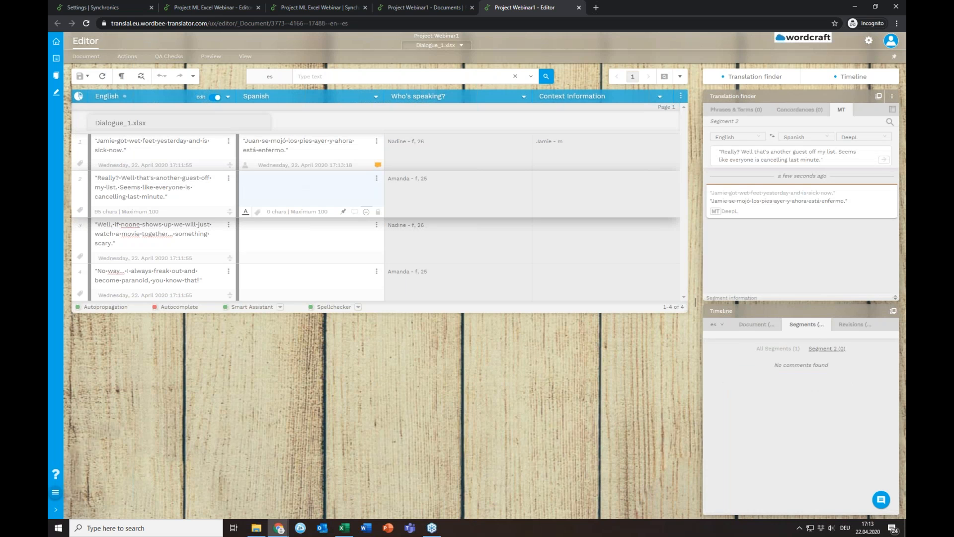
pyautogui.click(884, 159)
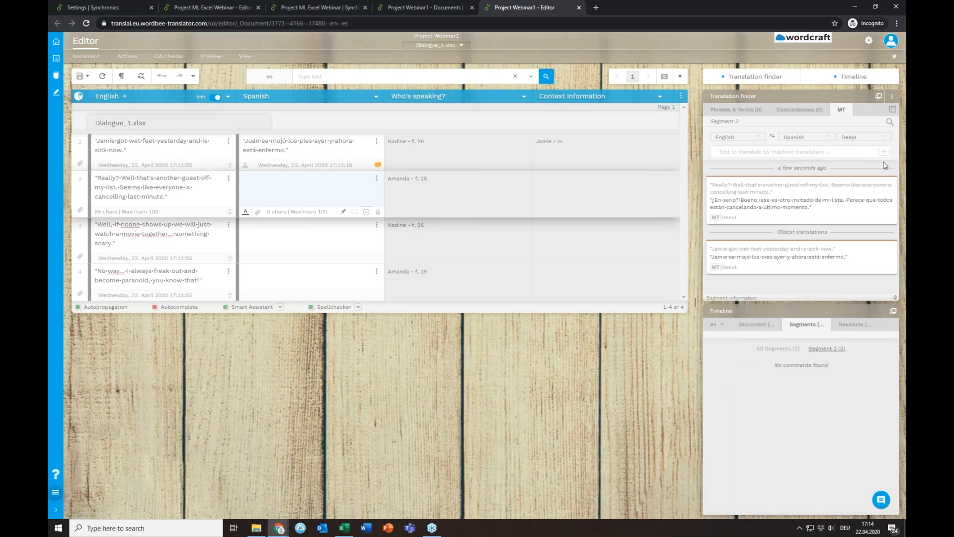
pyautogui.click(887, 169)
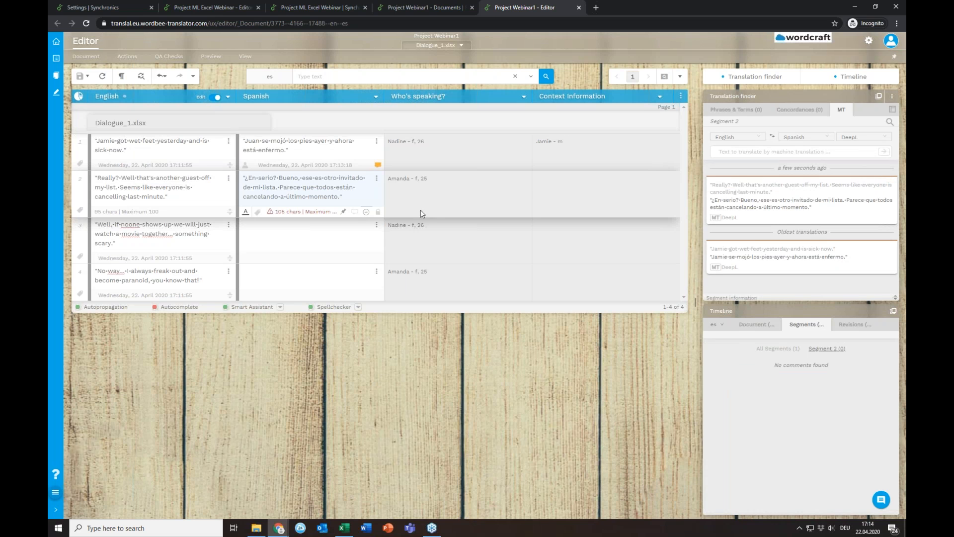
pyautogui.moveTo(279, 178); pyautogui.dragTo(303, 178)
pyautogui.write('E')
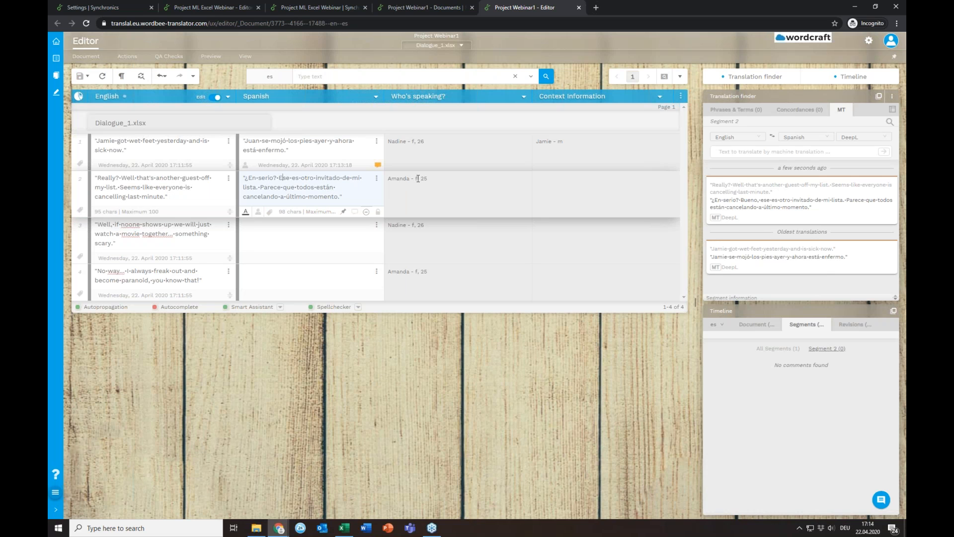
pyautogui.moveTo(339, 178); pyautogui.dragTo(336, 179)
# Machine-translate the third and fourth segments from English to Spanish with DeepL and insert each suggestion into its Spanish cell
pyautogui.click(292, 225)
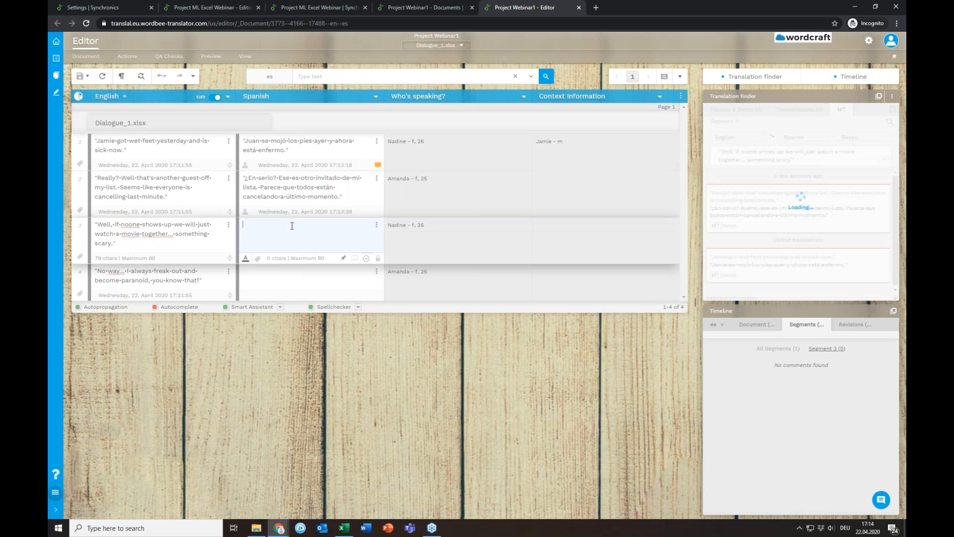
pyautogui.click(878, 159)
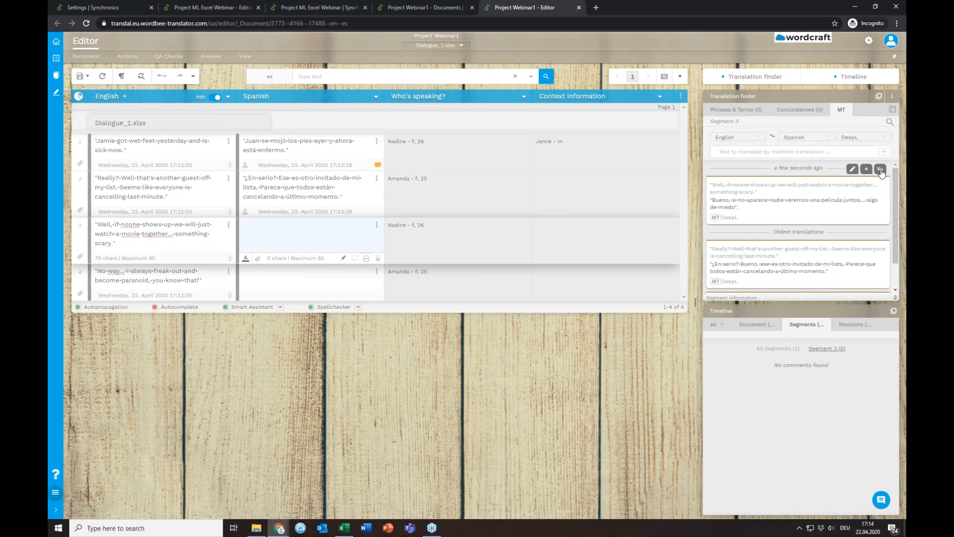
pyautogui.click(881, 169)
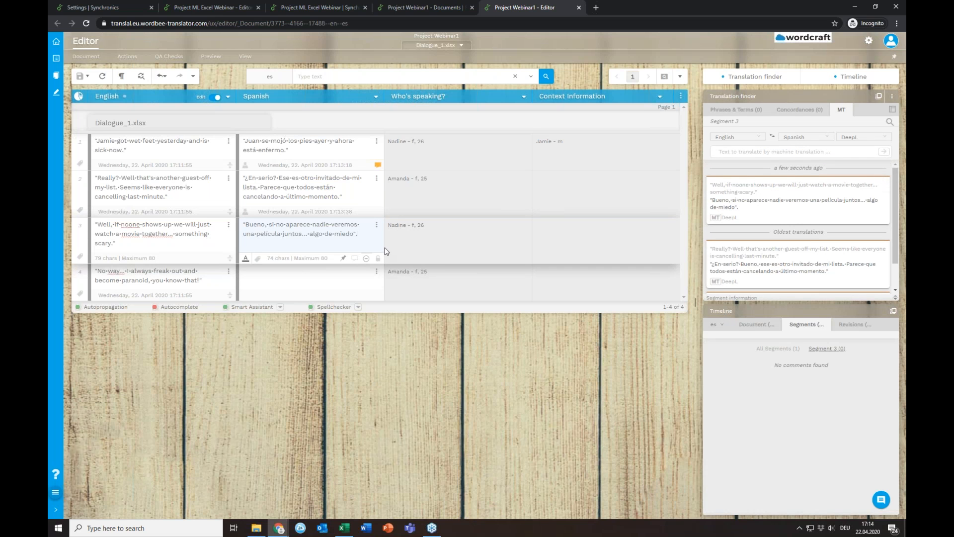
pyautogui.click(321, 272)
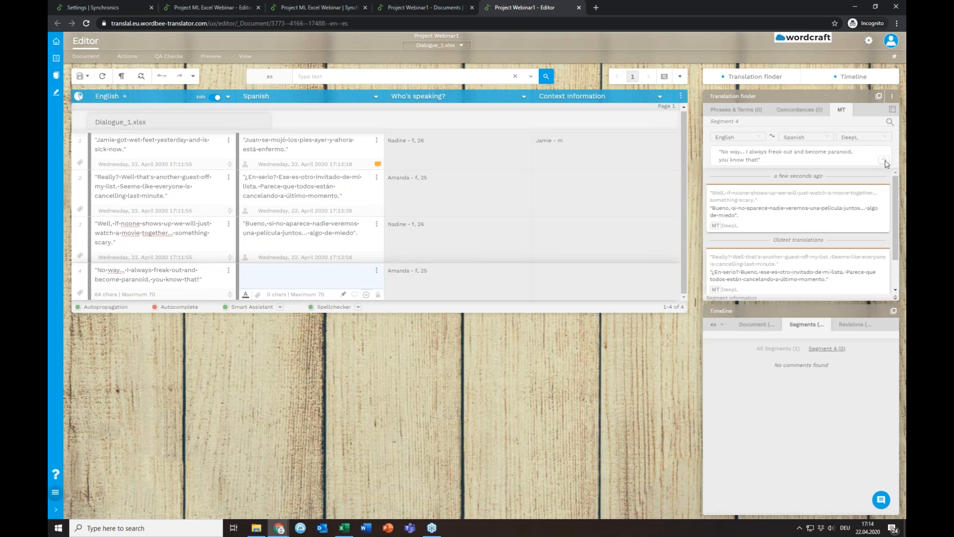
pyautogui.click(884, 160)
pyautogui.click(880, 170)
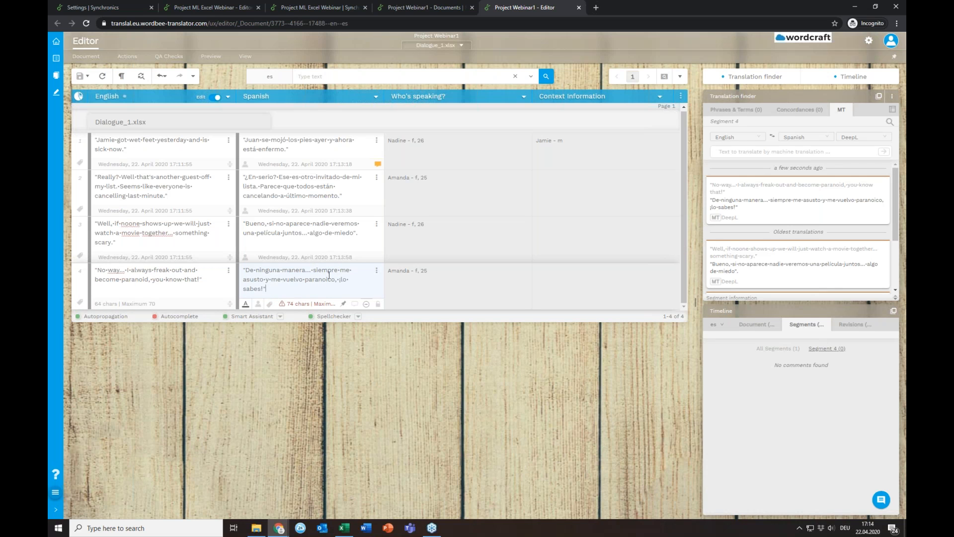
# Shorten the fourth Spanish segment to "siempre me vuelvo" and change "paranoico" to the feminine "paranoica"
pyautogui.moveTo(340, 271); pyautogui.dragTo(271, 280)
pyautogui.press('BackSpace')
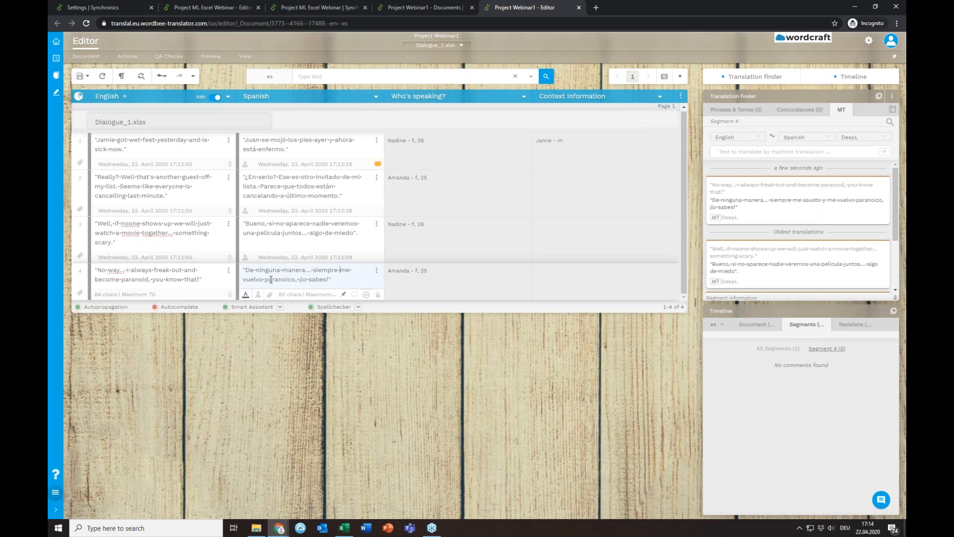
pyautogui.click(296, 280)
pyautogui.press('BackSpace')
pyautogui.write('a')
# Correct "noone" to "no one" in the third English segment and enter "Found and corrected typo in source." as its Context Information
pyautogui.click(326, 234)
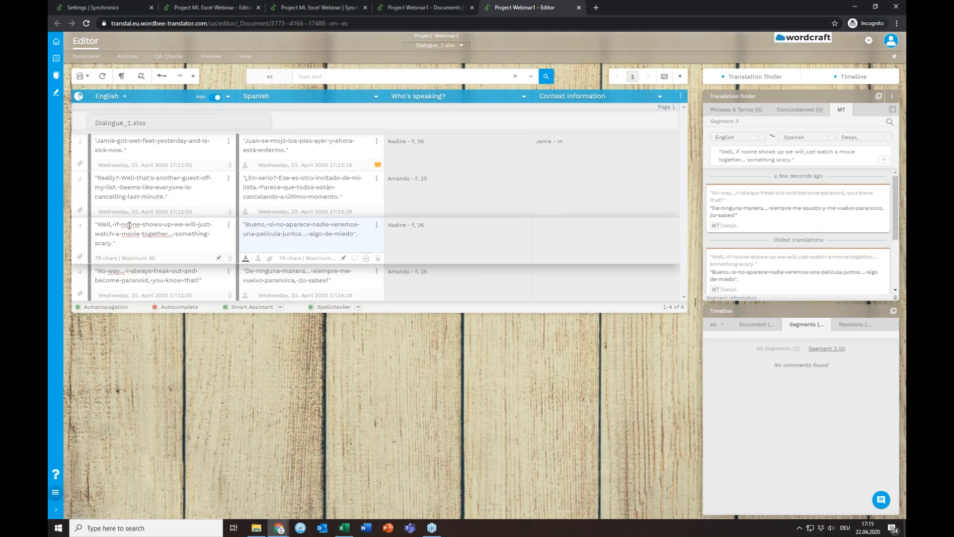
pyautogui.click(165, 243)
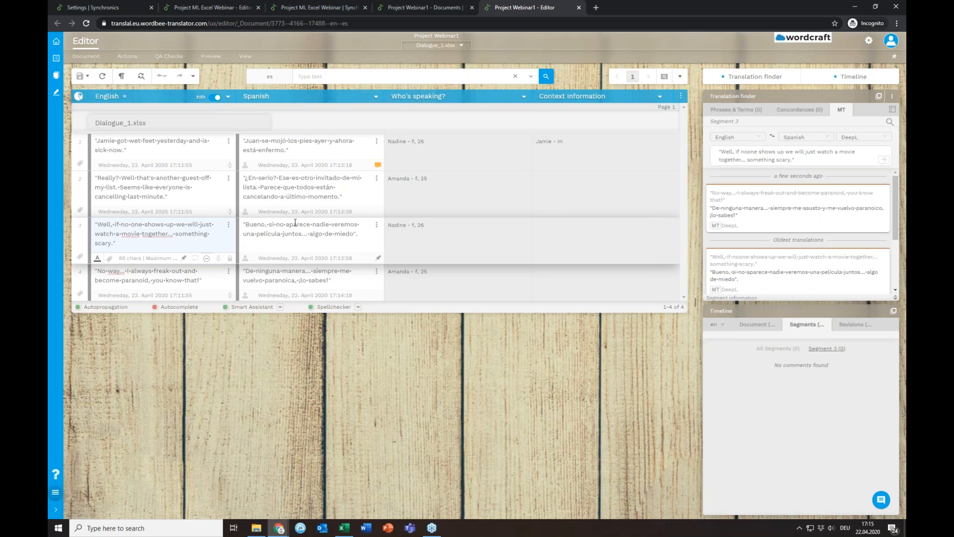
pyautogui.click(554, 232)
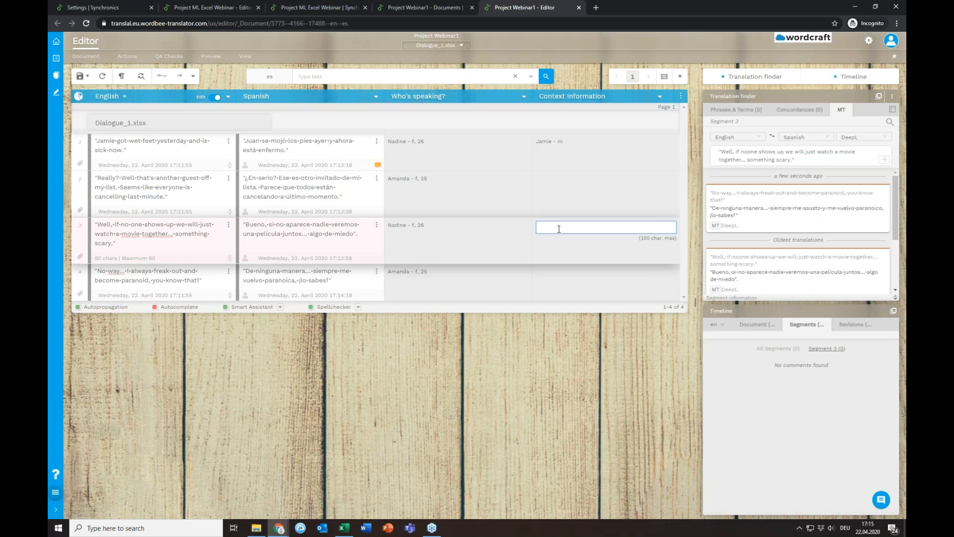
pyautogui.write('Found and corrected typo in source.')
# Change the third segment's Who's speaking? entry to a male character's name with "m, 28 - CHANGED", and reload the segments
pyautogui.click(436, 226)
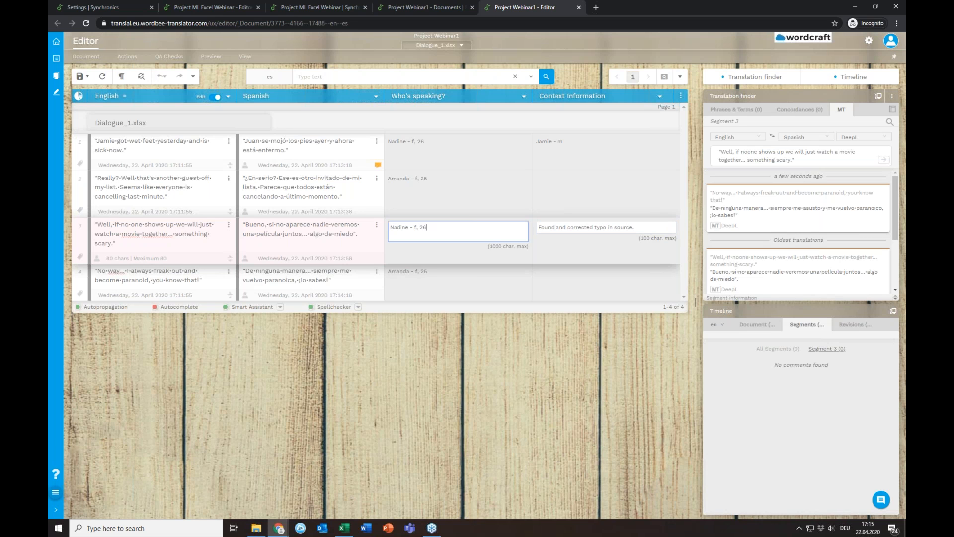
pyautogui.doubleClick(407, 228)
pyautogui.write('Ralph')
pyautogui.doubleClick(413, 227)
pyautogui.write('m')
pyautogui.moveTo(422, 227); pyautogui.dragTo(429, 226)
pyautogui.write('8 - CHANGED')
pyautogui.click(316, 193)
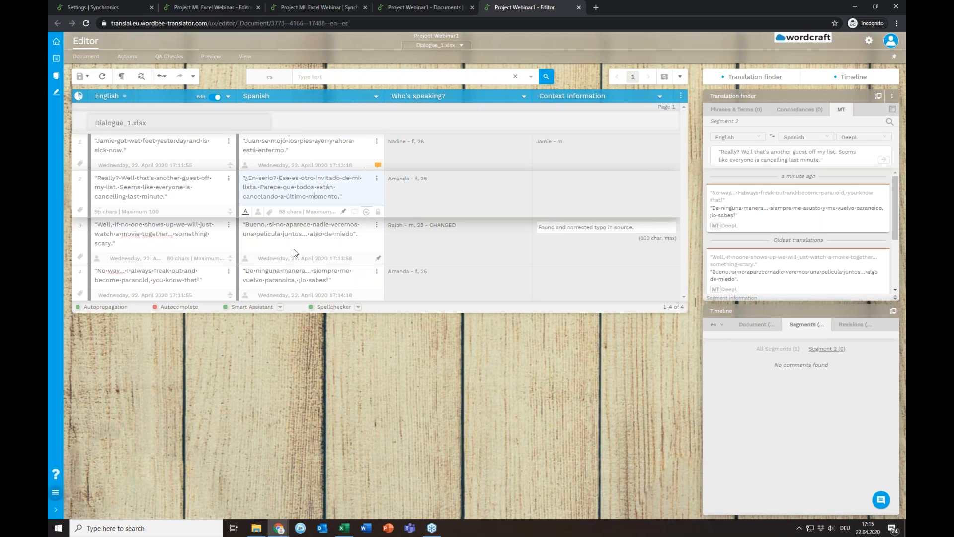
pyautogui.click(516, 77)
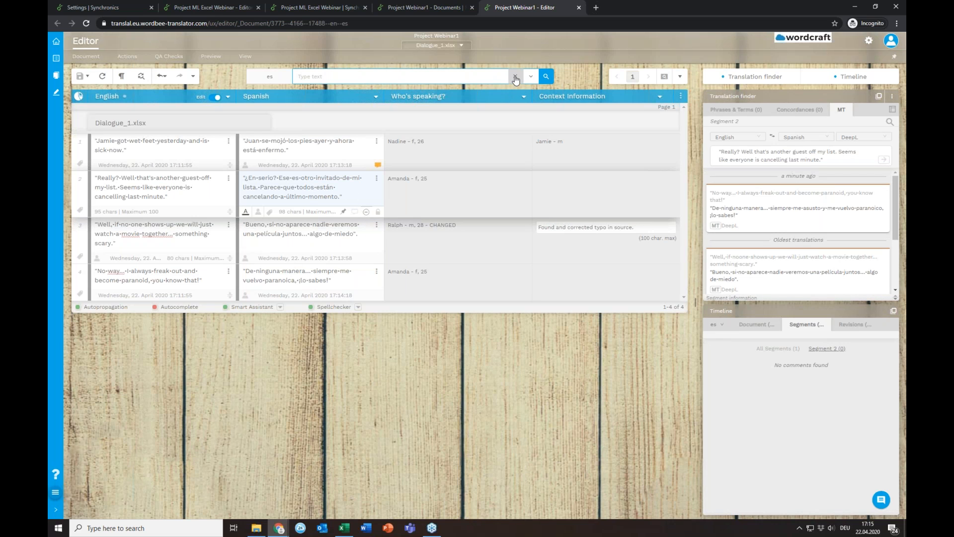
pyautogui.click(515, 78)
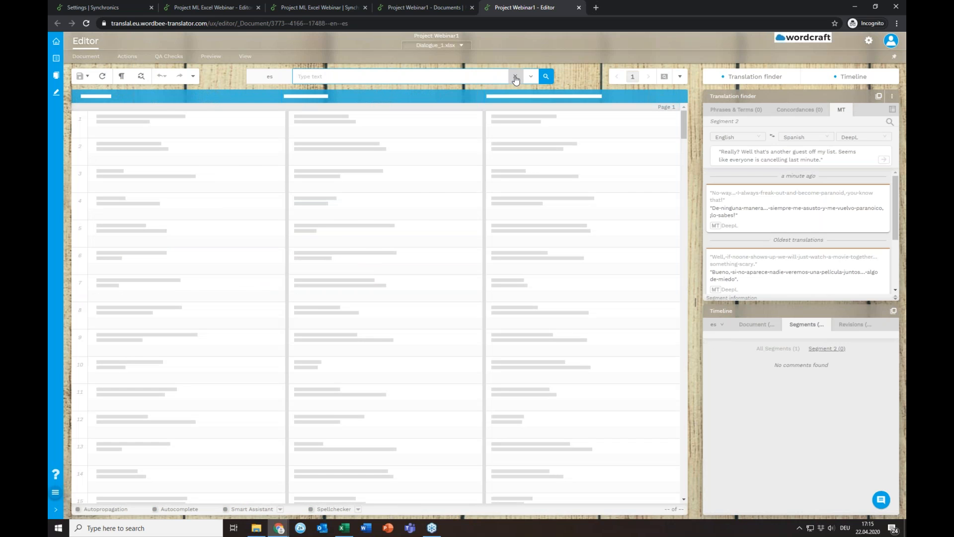
# Enable saving custom fields back to the final translated Excel document in the 01 Webinar_Life configuration, and save it
pyautogui.click(422, 8)
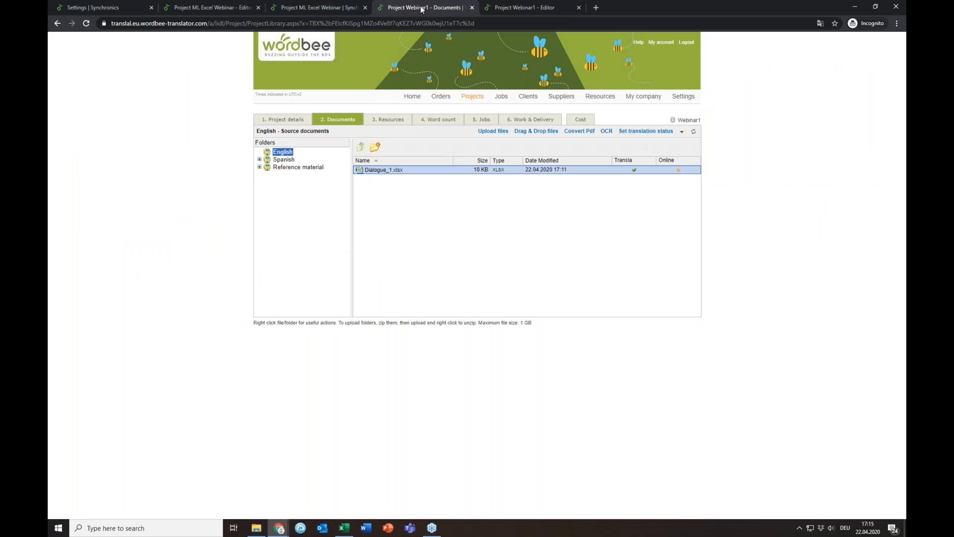
pyautogui.click(514, 7)
pyautogui.click(305, 7)
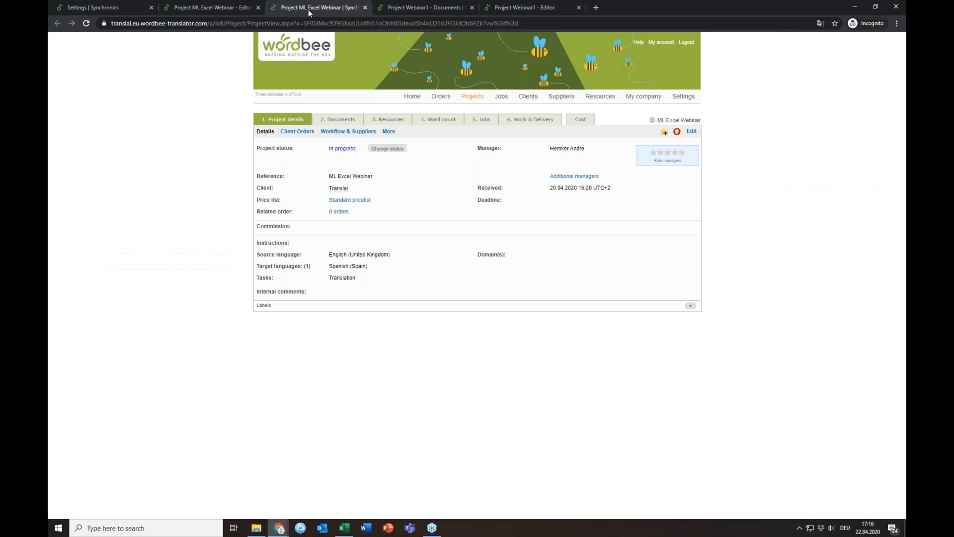
pyautogui.click(209, 7)
pyautogui.click(92, 7)
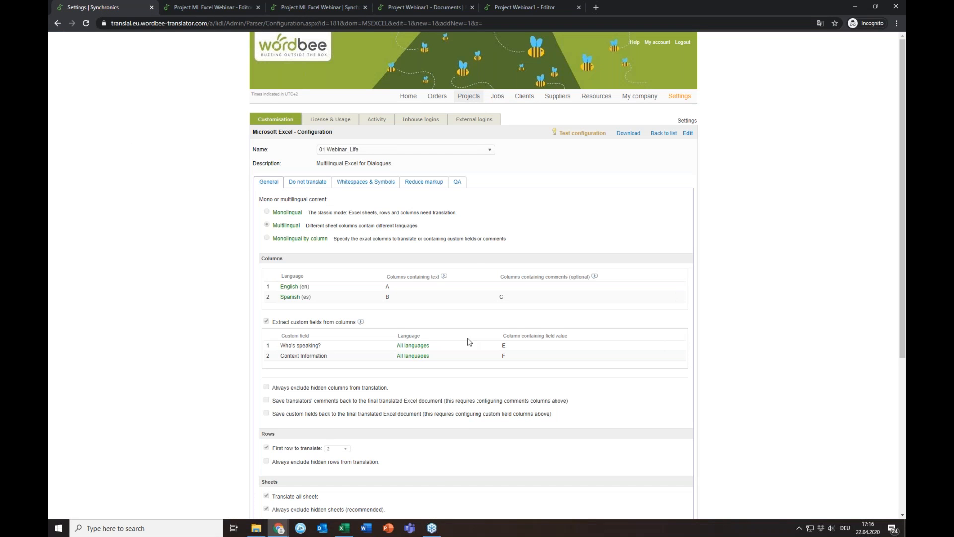
pyautogui.scroll(-3, 450, 336)
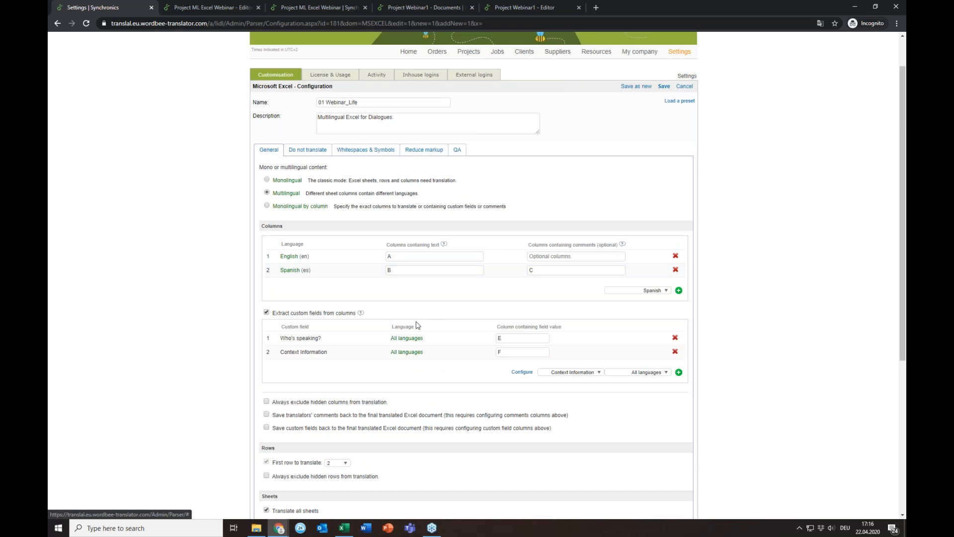
pyautogui.scroll(-3, 418, 325)
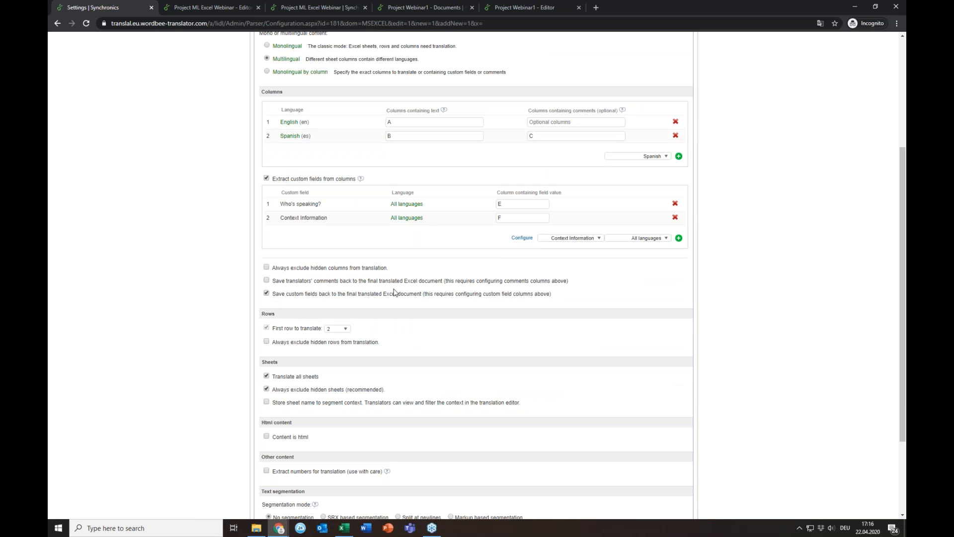
pyautogui.scroll(4, 435, 300)
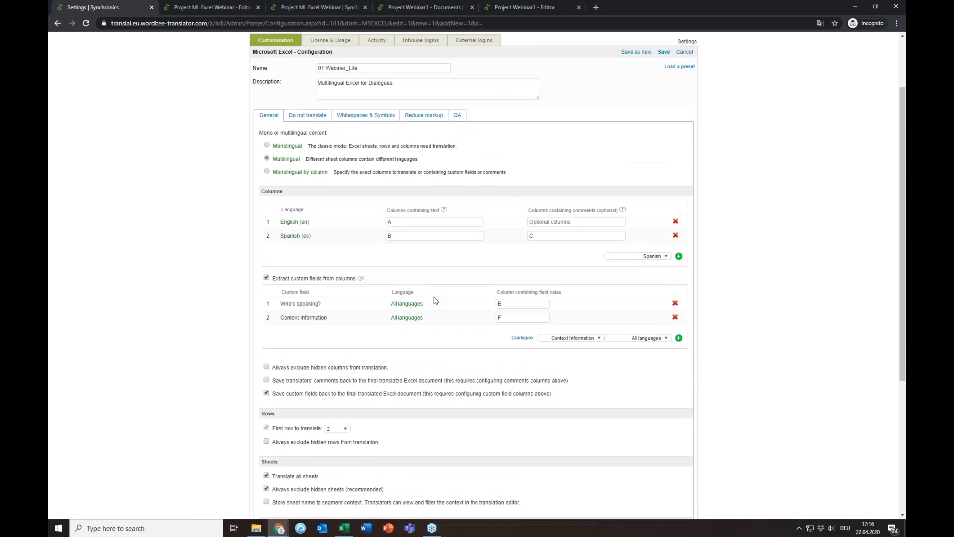
pyautogui.click(664, 132)
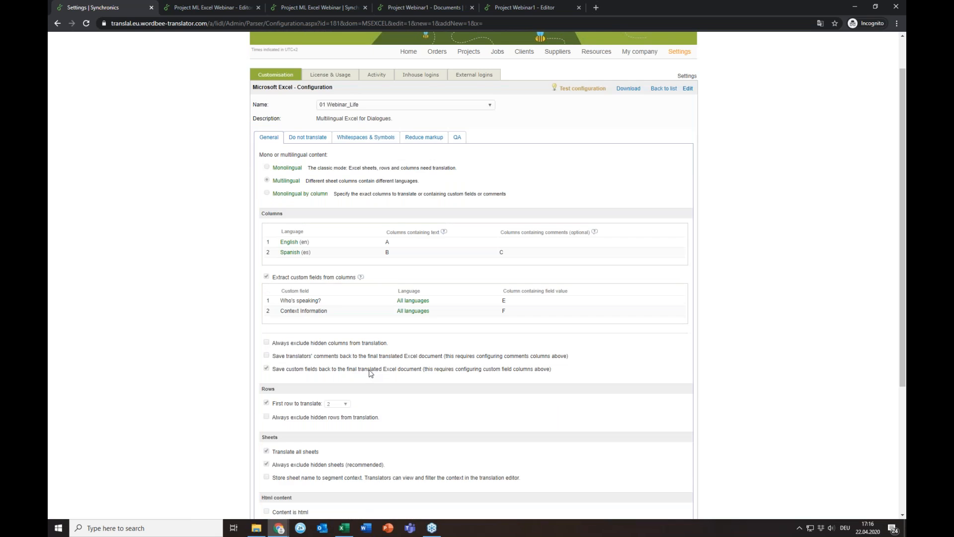
# Create the Spanish deliverable of Dialogue_1.xlsx from the translated segments in project Webinar1, naming the file Dialogue_1_es
pyautogui.click(318, 8)
pyautogui.click(519, 7)
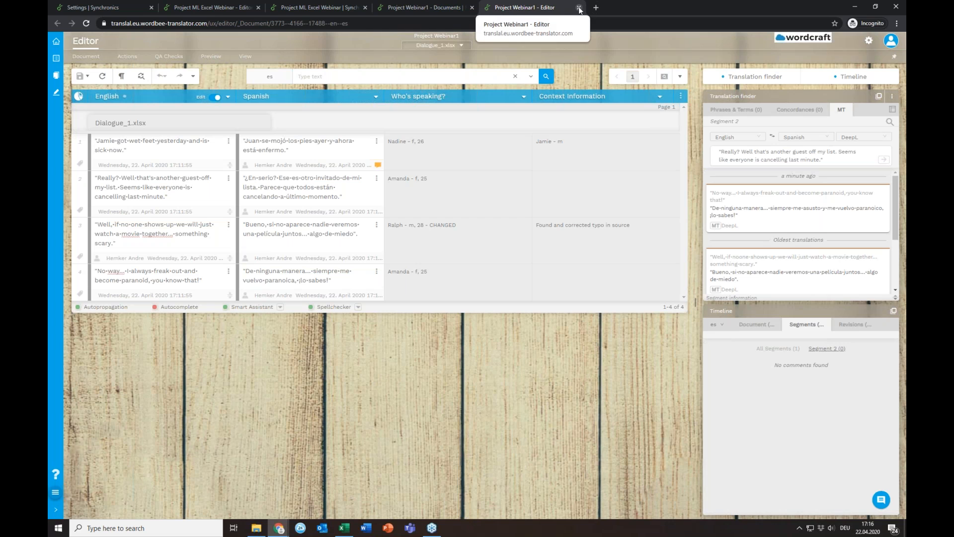
pyautogui.click(437, 7)
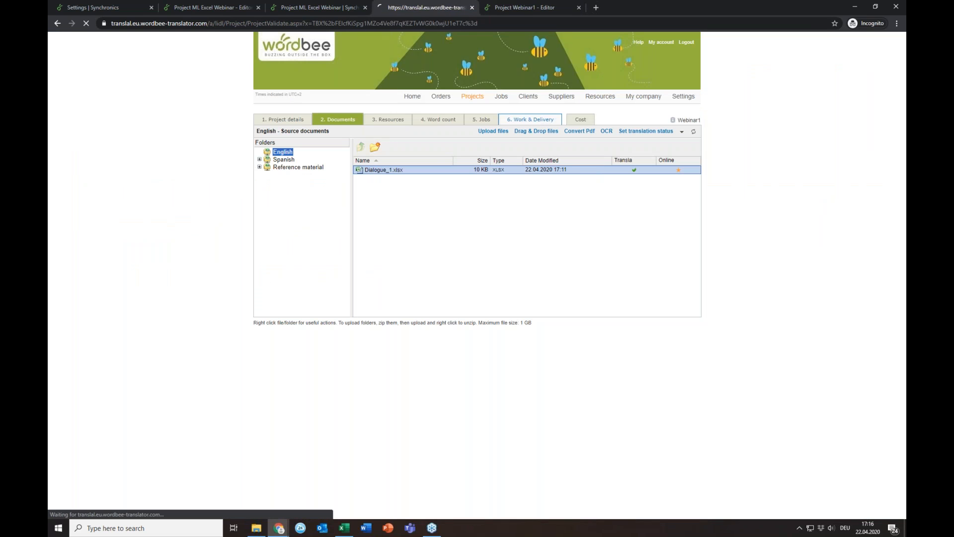
pyautogui.click(654, 190)
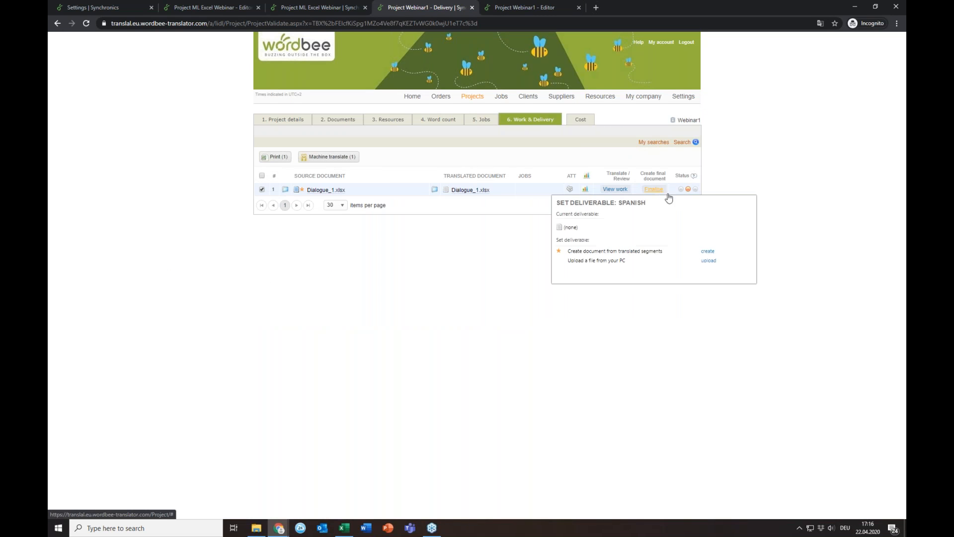
pyautogui.click(710, 254)
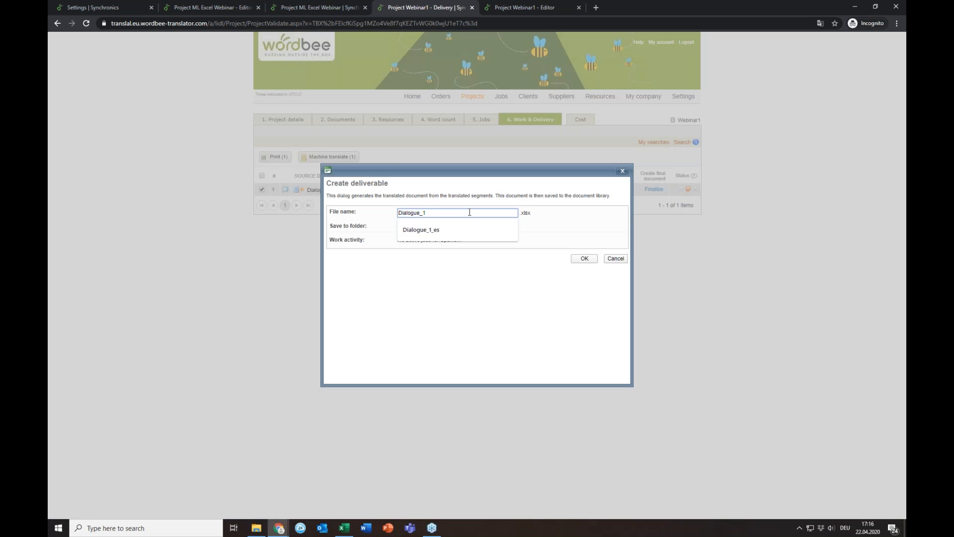
pyautogui.write('_e')
pyautogui.press('Return')
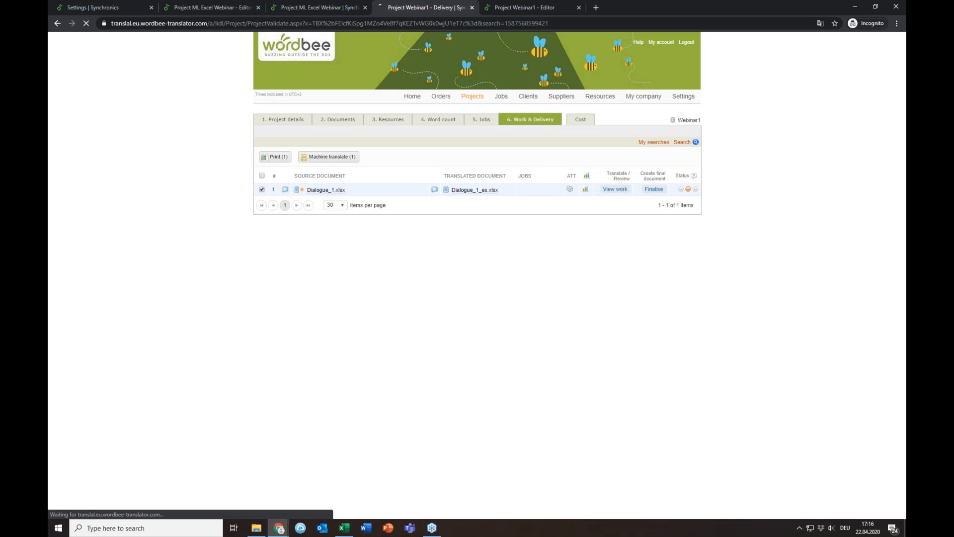
# Open the downloaded Dialogue_1_es.xlsx in Excel and examine its speaker, context, English, Spanish and Length columns
pyautogui.click(104, 506)
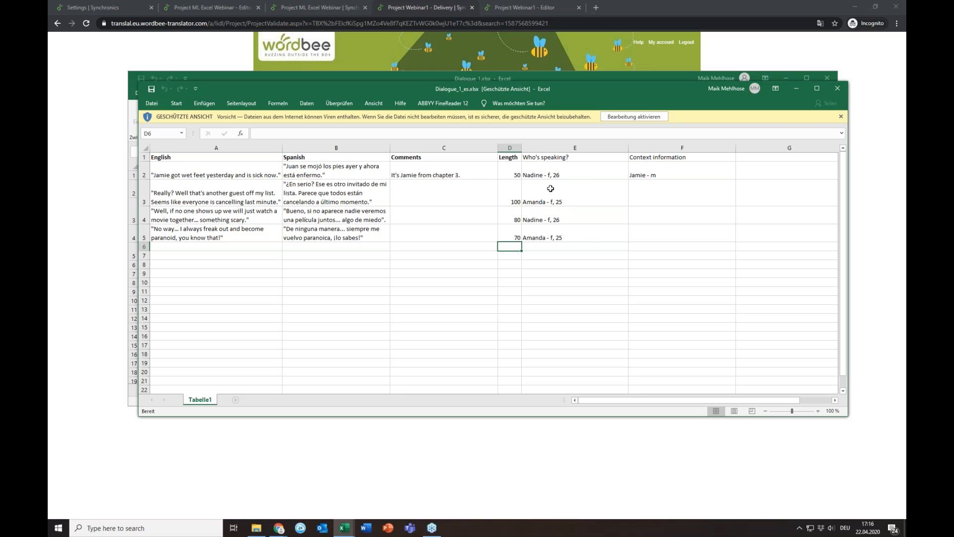
pyautogui.moveTo(575, 171); pyautogui.dragTo(579, 229)
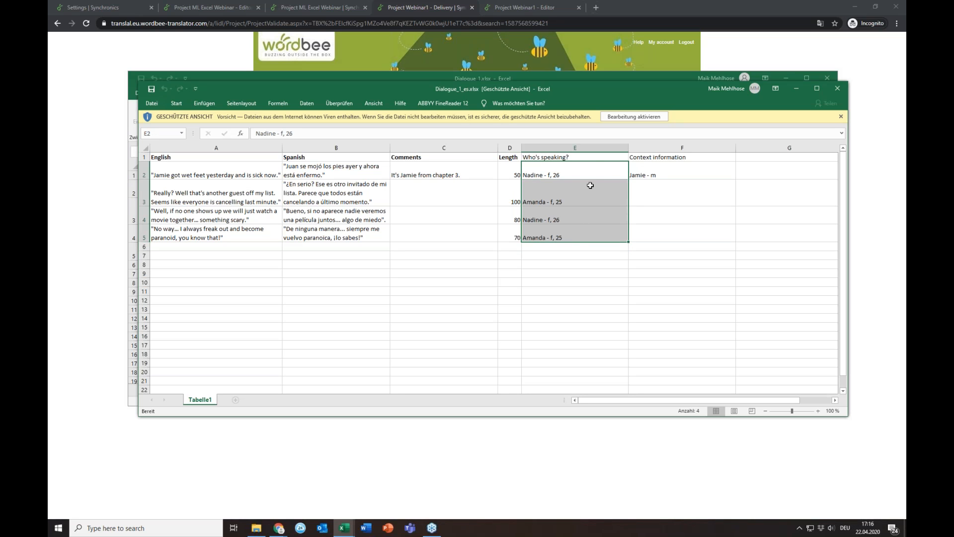
pyautogui.moveTo(596, 171); pyautogui.dragTo(667, 232)
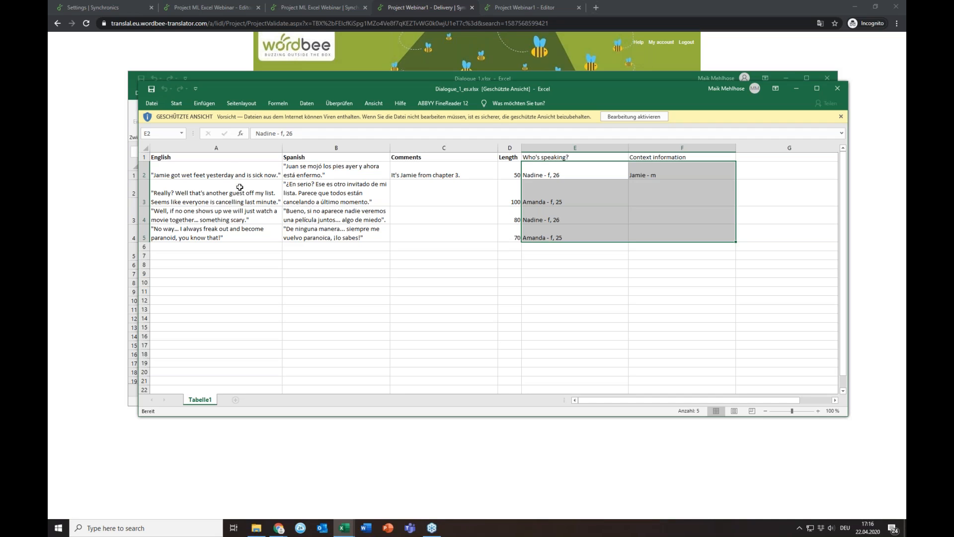
pyautogui.click(230, 175)
pyautogui.click(211, 216)
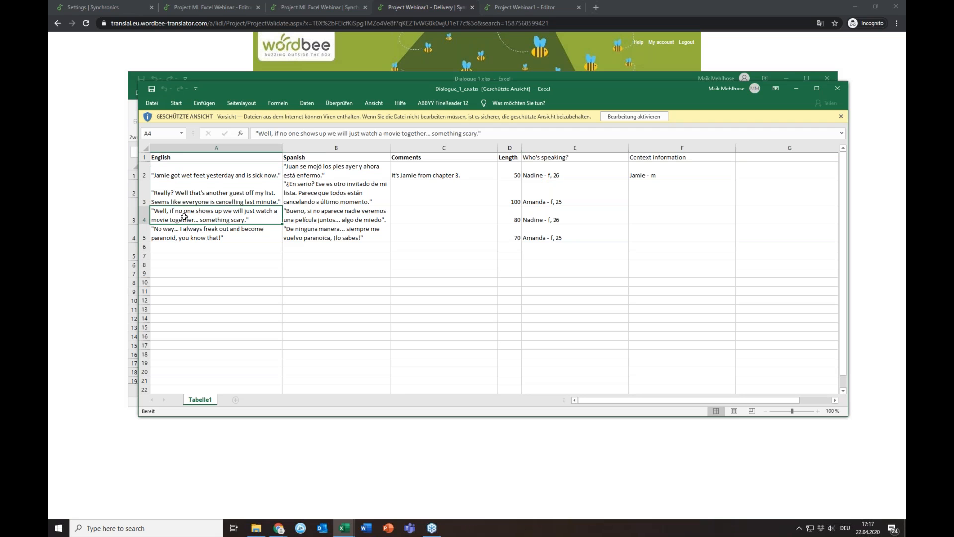
pyautogui.moveTo(325, 166); pyautogui.dragTo(330, 235)
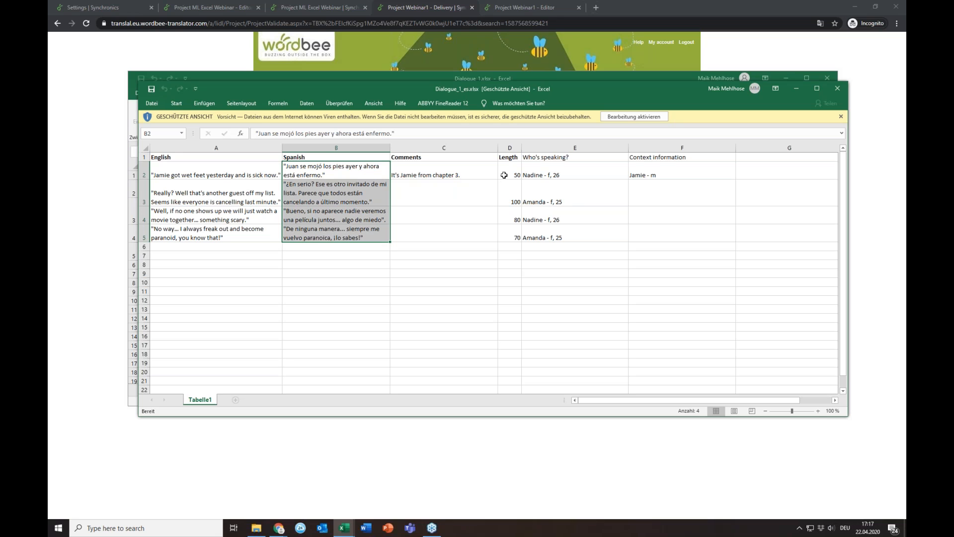
pyautogui.moveTo(510, 171); pyautogui.dragTo(511, 237)
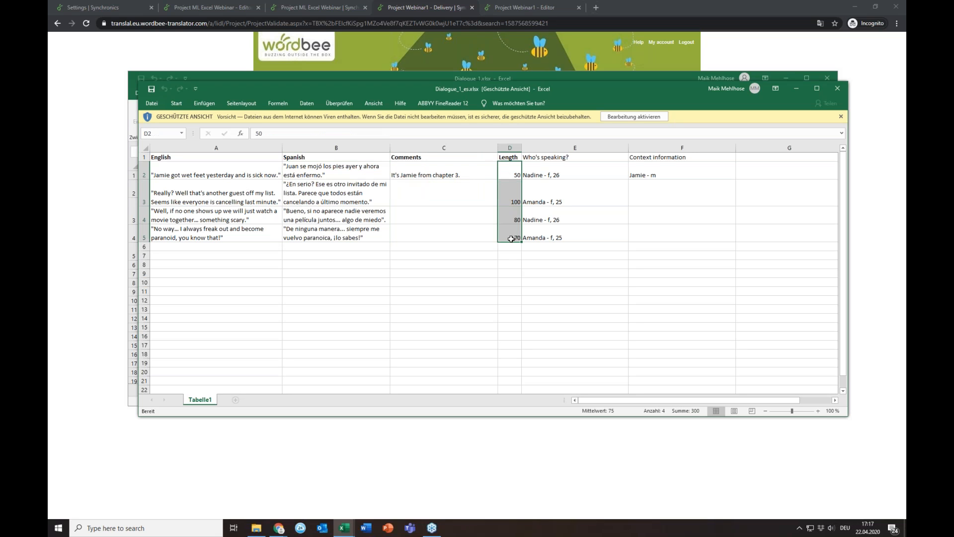
# Close Dialogue_1_es.xlsx, put the other Excel window away, and open the source documents of project Webinar1 in Wordbee
pyautogui.click(838, 88)
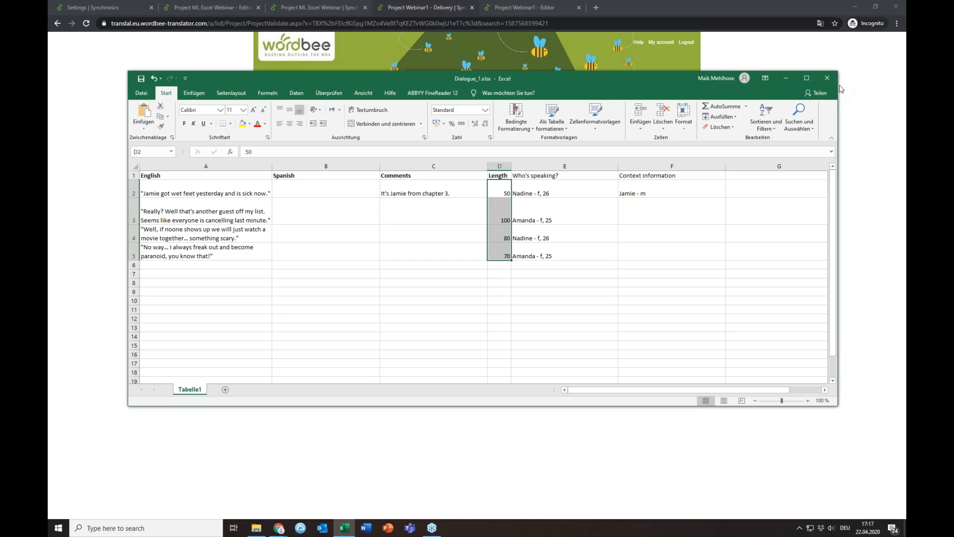
pyautogui.click(786, 78)
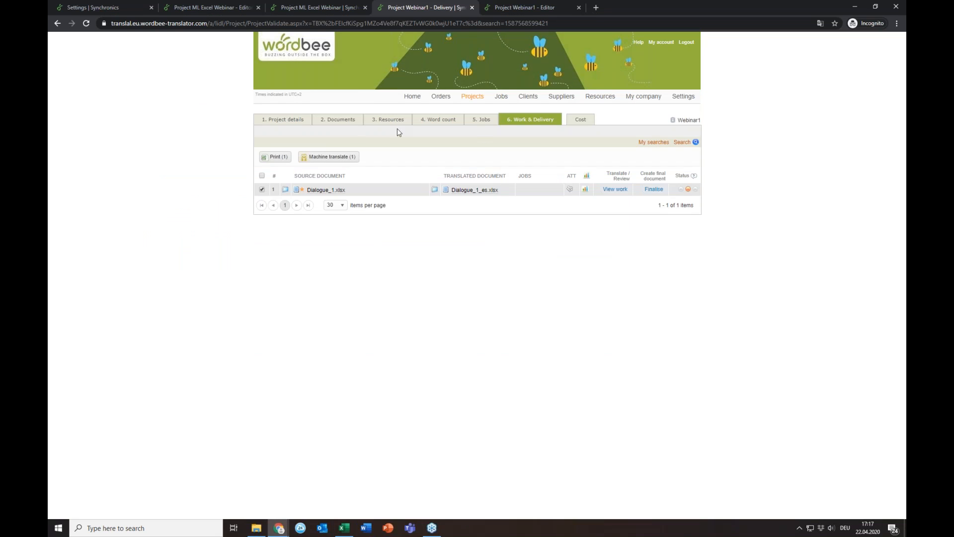
pyautogui.click(338, 119)
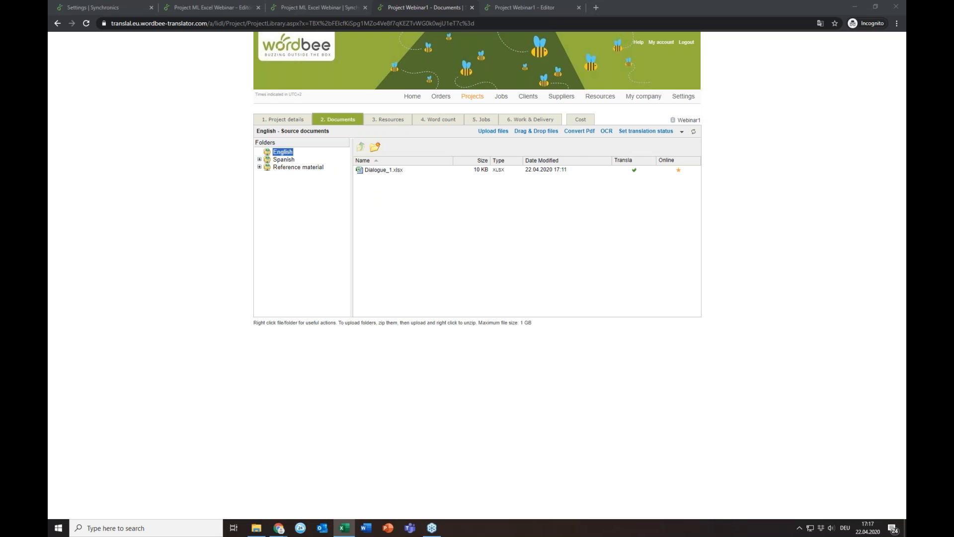
# Examine the English line in cell A5 of Dialogue_2.xlsx in Excel, and return to the Webinar1 documents in the browser
pyautogui.click(217, 257)
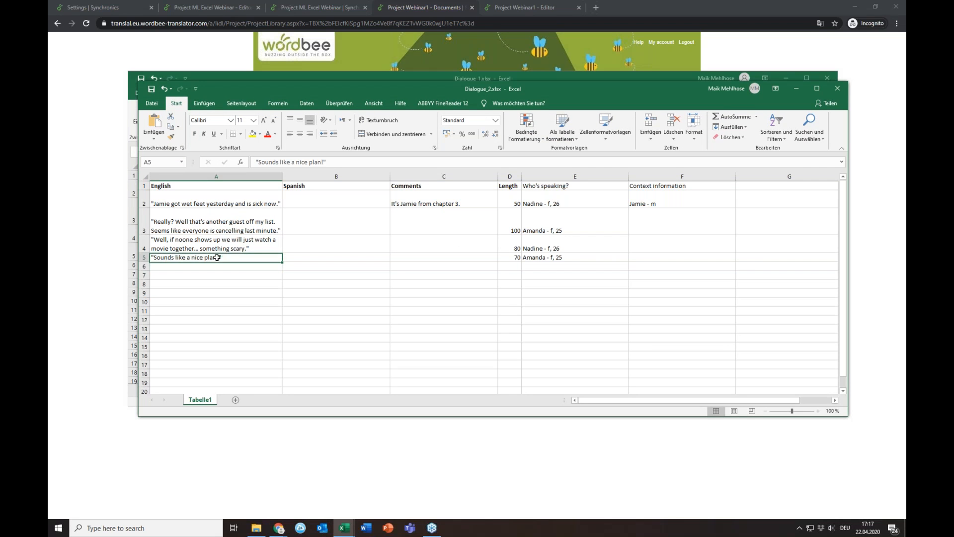
pyautogui.doubleClick(232, 257)
pyautogui.moveTo(233, 257); pyautogui.dragTo(151, 258)
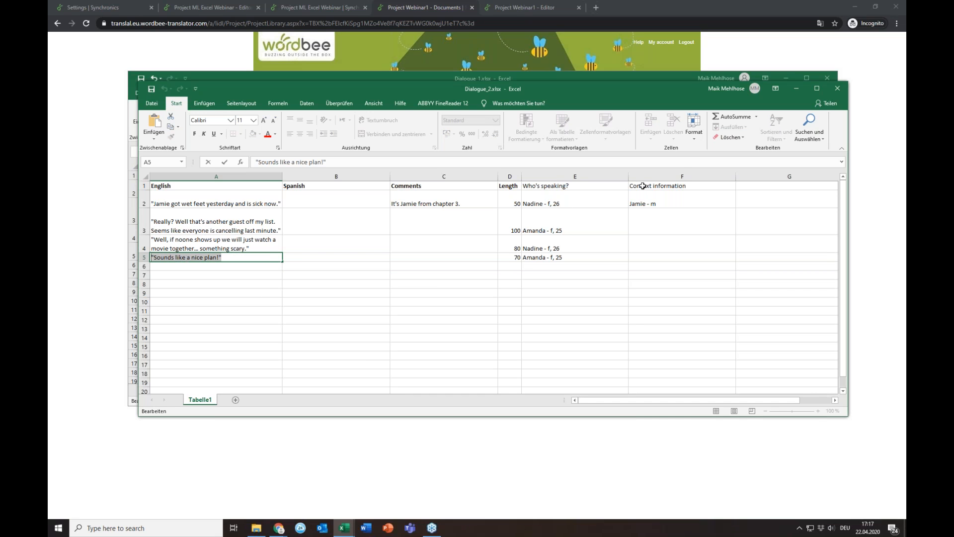
pyautogui.click(800, 88)
pyautogui.click(786, 78)
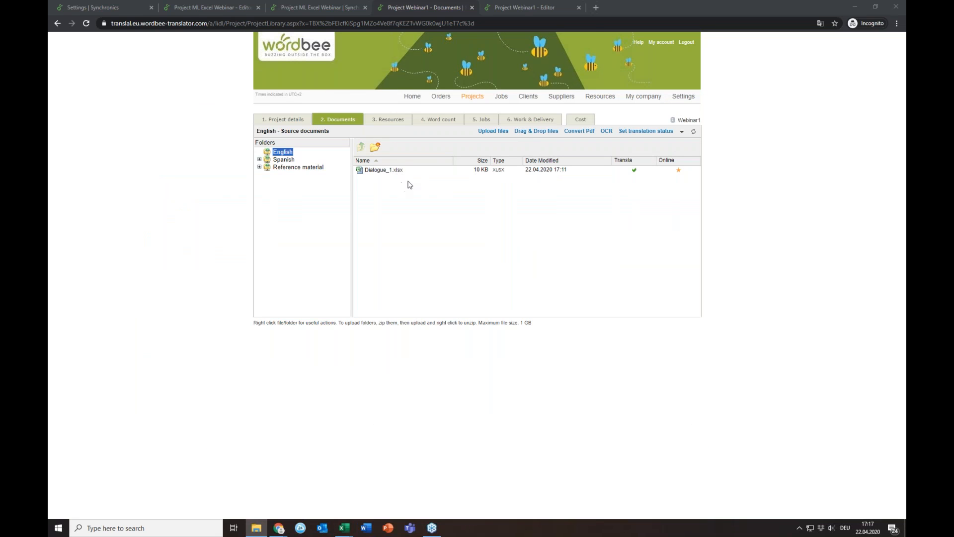
# Upload Dialogue_2.xlsx to the English source folder of project Webinar1
pyautogui.click(536, 130)
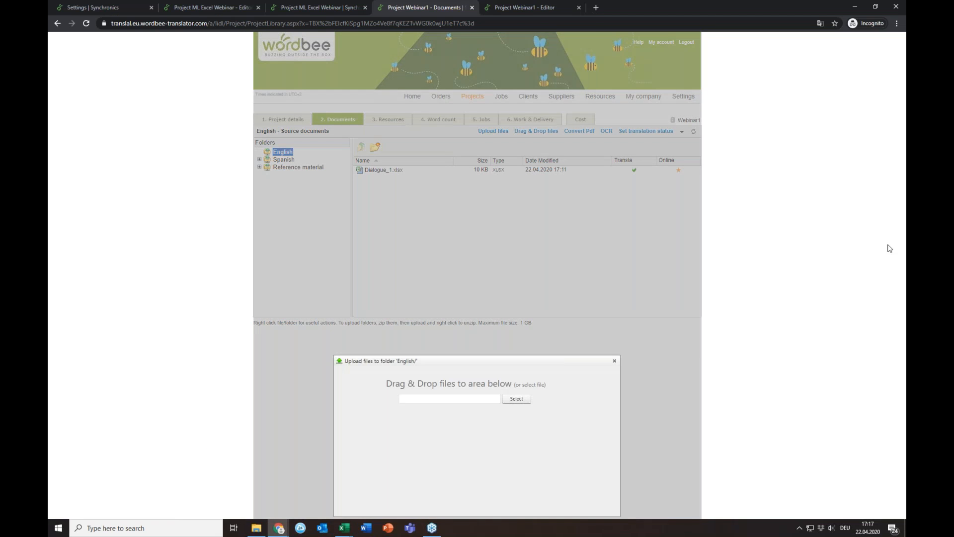
pyautogui.moveTo(890, 249); pyautogui.dragTo(441, 409)
pyautogui.click(614, 361)
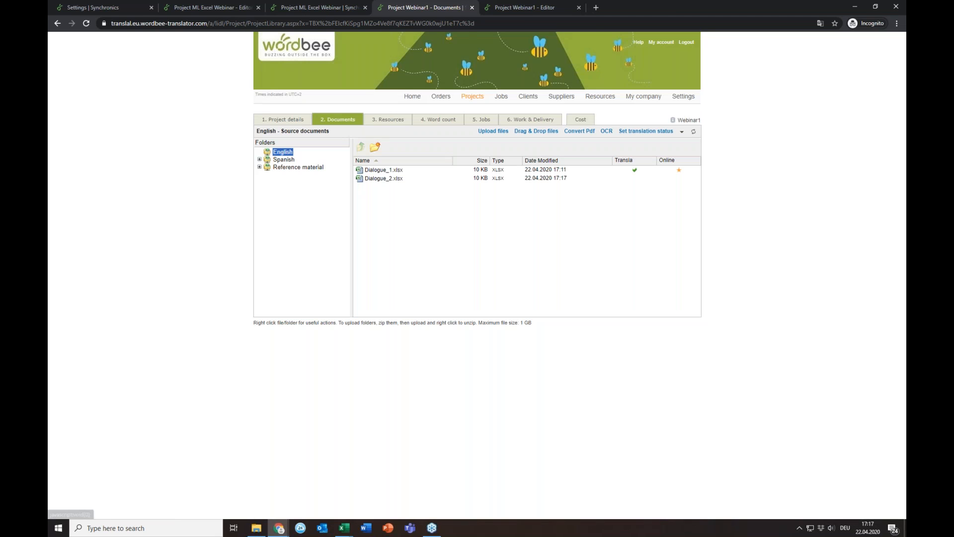
# Mark Dialogue_2.xlsx for online translation with the 01 Webinar_Life Excel text extraction rules
pyautogui.rightClick(394, 179)
pyautogui.moveTo(411, 184)
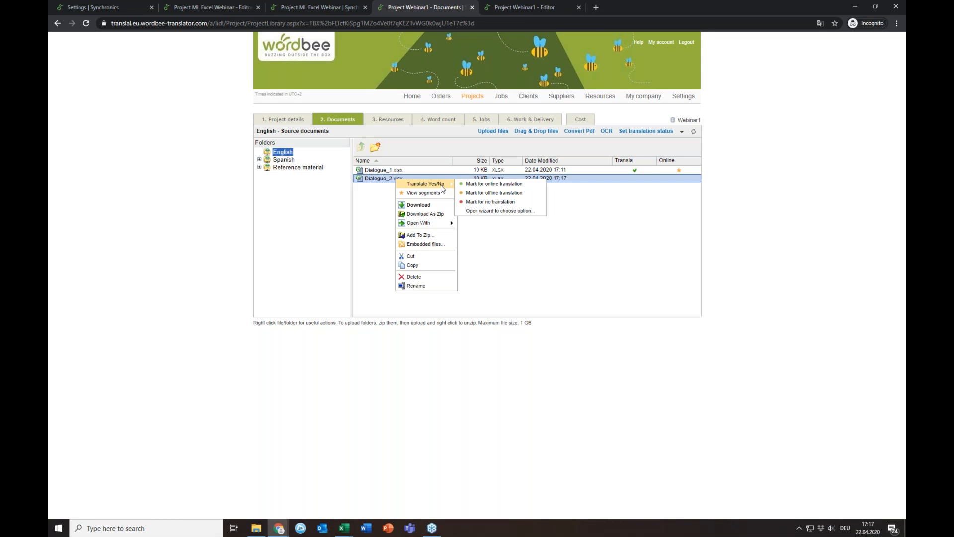
pyautogui.click(485, 187)
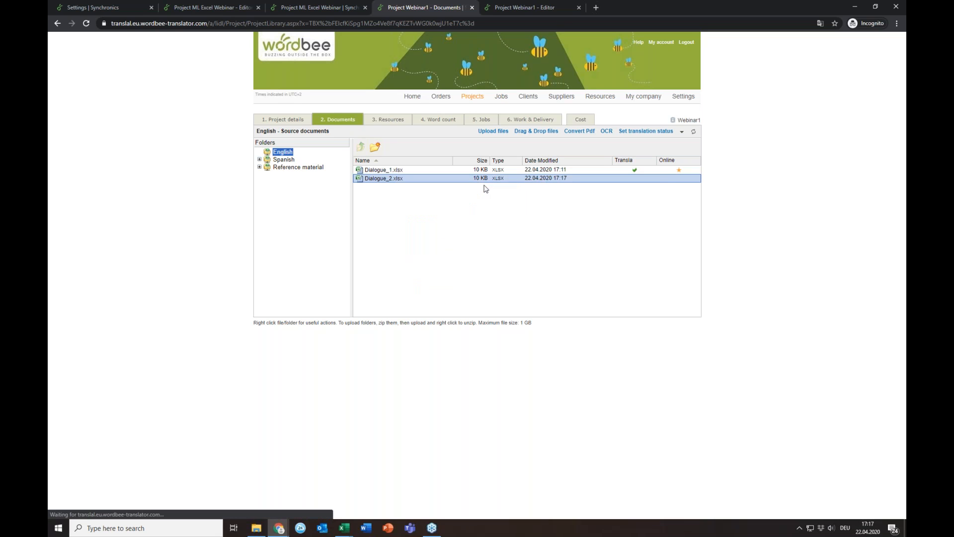
pyautogui.click(620, 357)
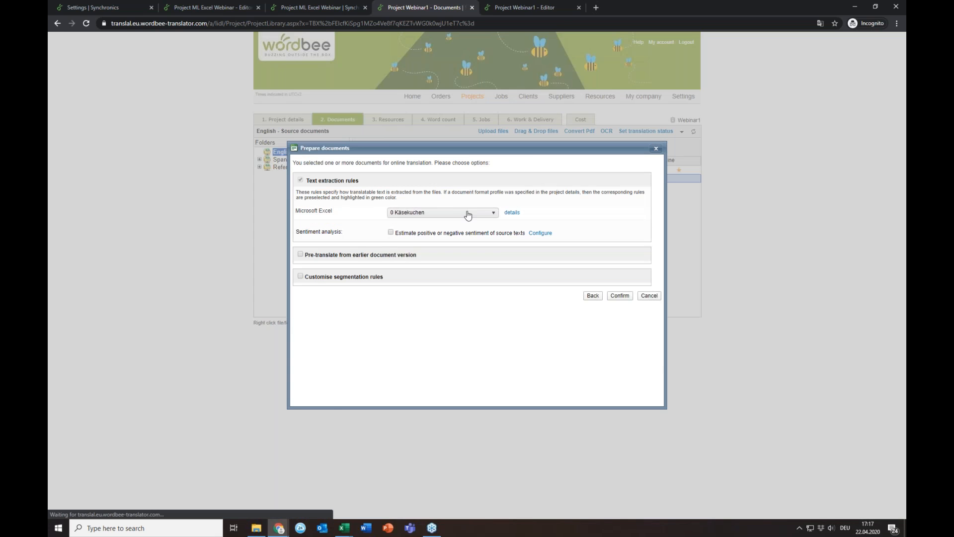
pyautogui.click(464, 214)
pyautogui.click(458, 245)
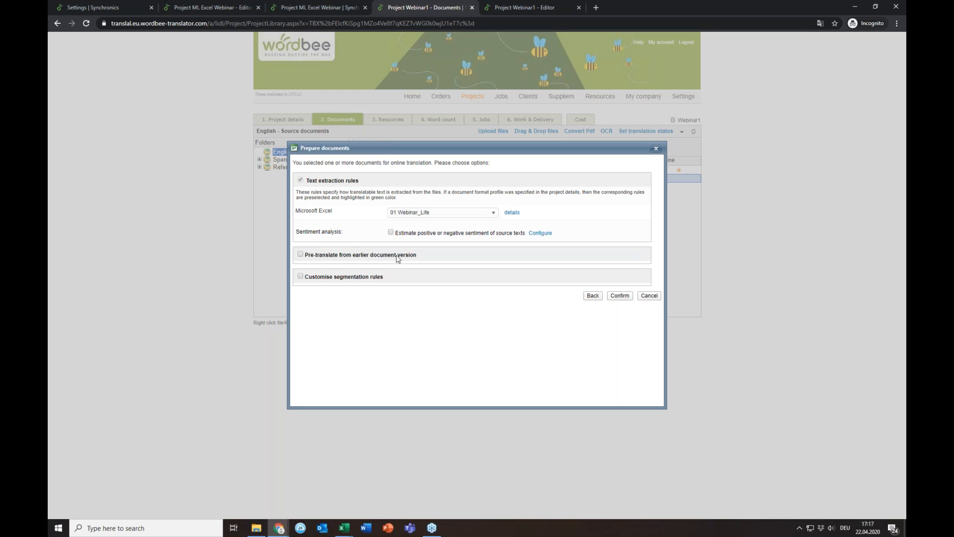
# Enable pre-translation from the earlier document version Dialogue_1.xlsx, and confirm the document preparation
pyautogui.click(301, 254)
pyautogui.click(407, 269)
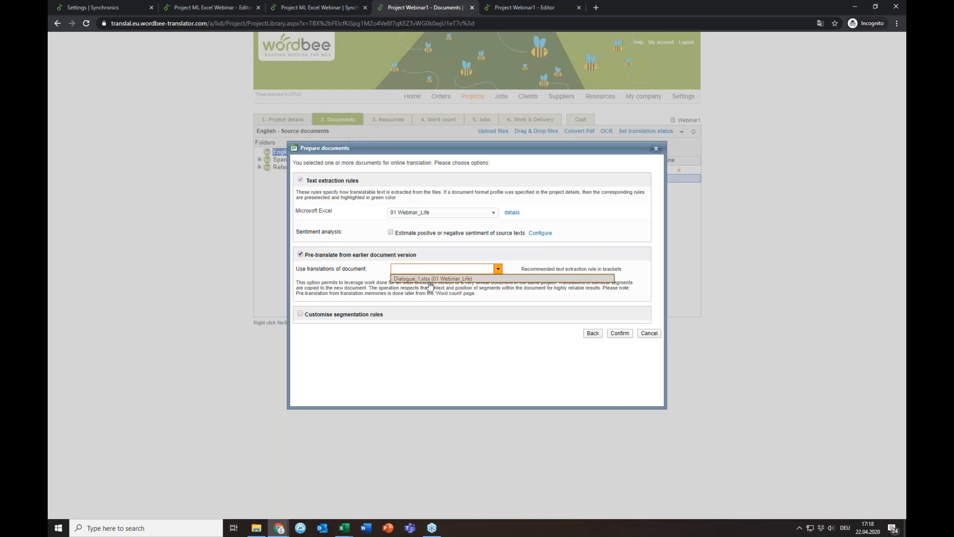
pyautogui.click(429, 279)
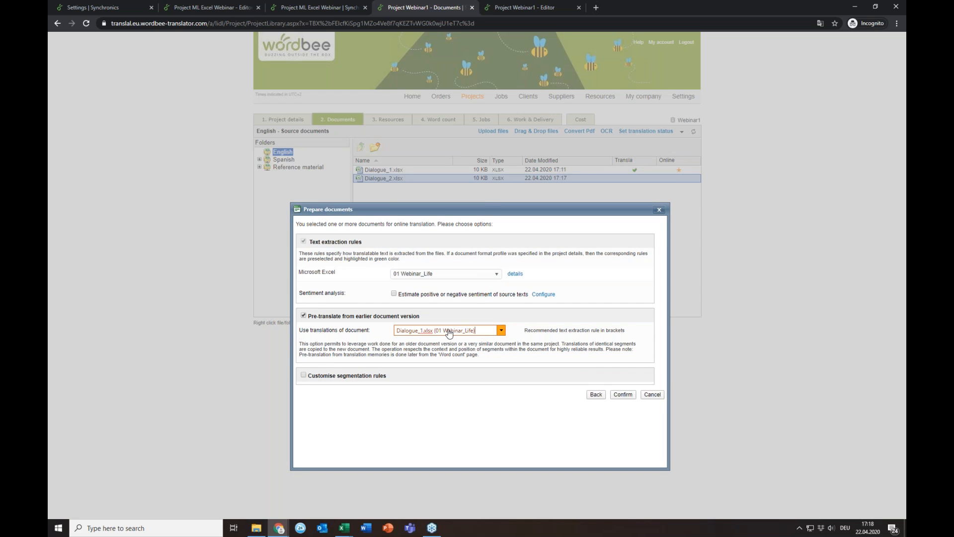
pyautogui.click(623, 395)
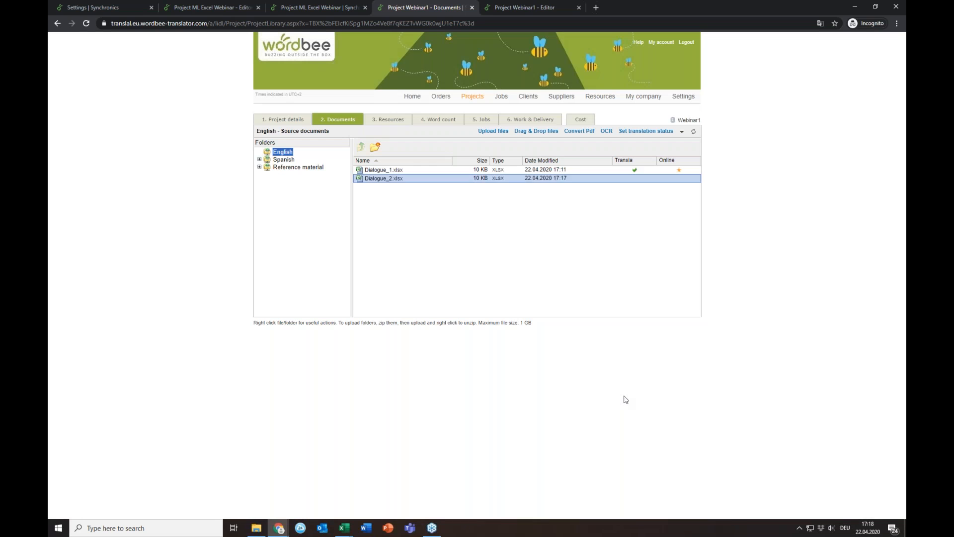
# Open the Dialogue_2.xlsx segments in the editor and fill the third segment's Spanish text from the phrase match
pyautogui.rightClick(396, 185)
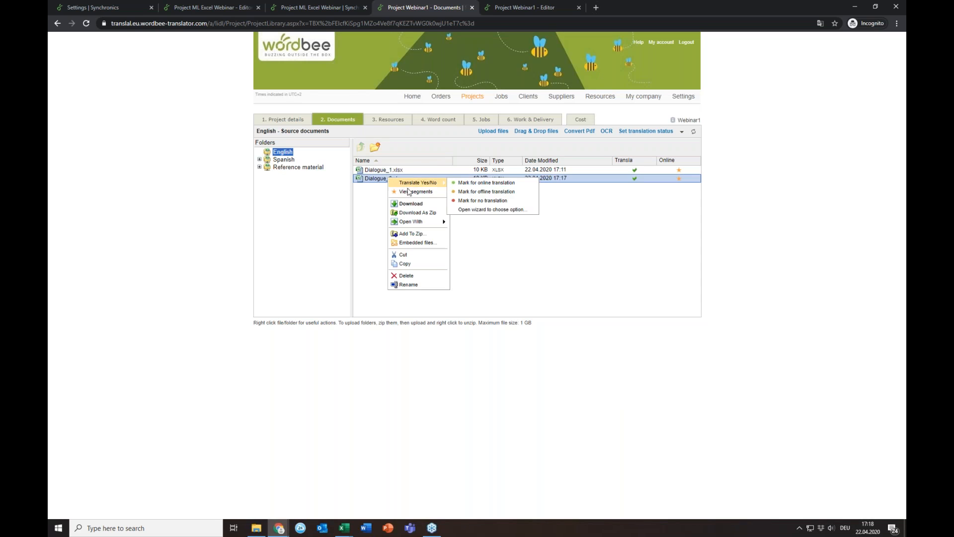
pyautogui.click(410, 190)
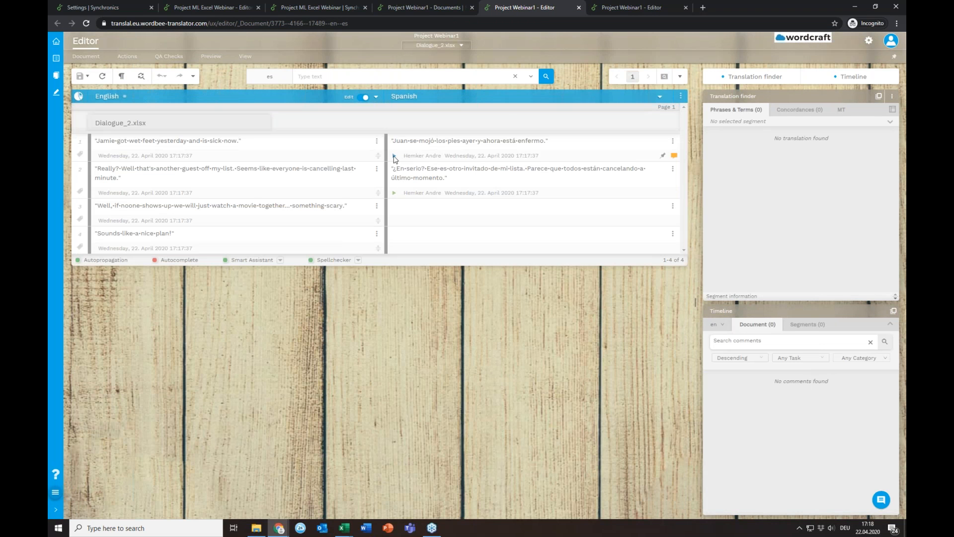
pyautogui.click(405, 207)
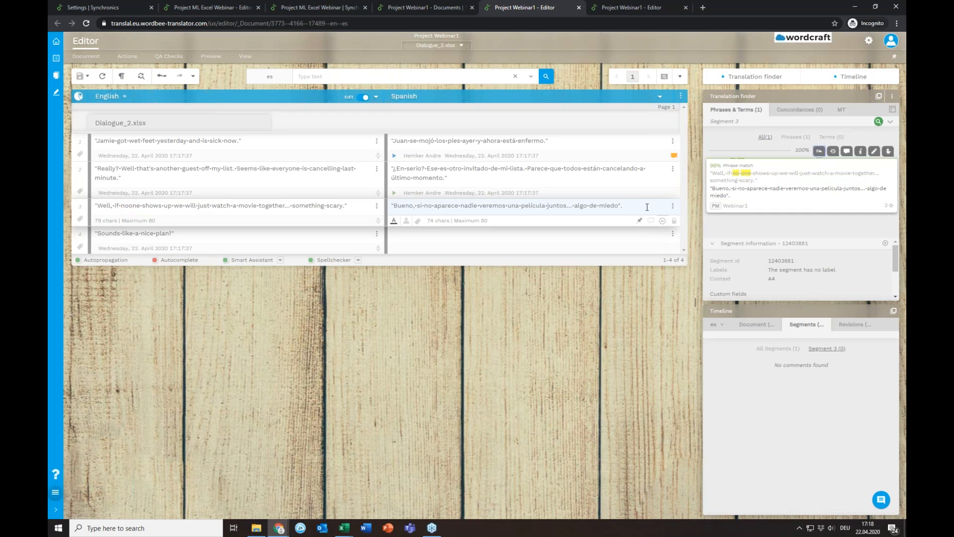
# Translate the fourth segment, "Sounds like a nice plan!", into Spanish with DeepL machine translation and insert the result
pyautogui.click(478, 236)
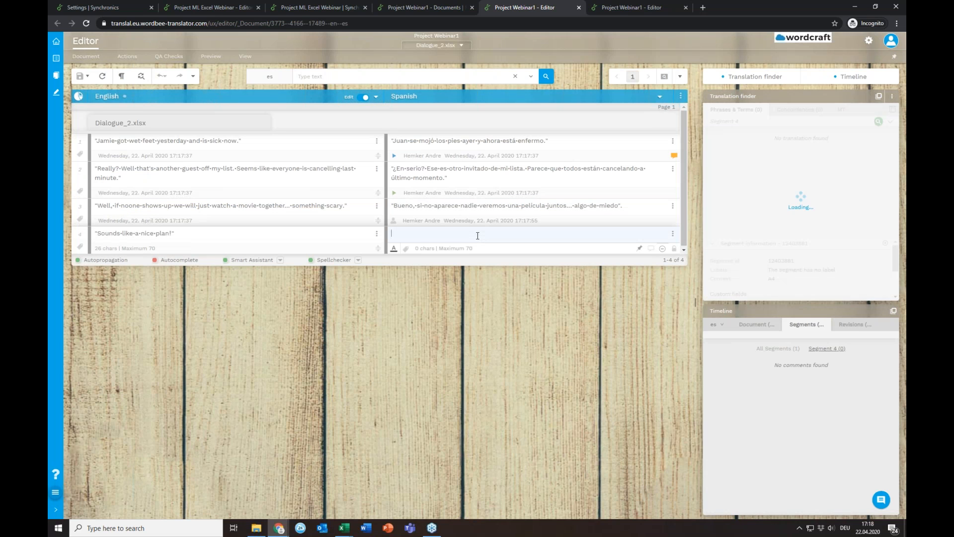
pyautogui.click(878, 121)
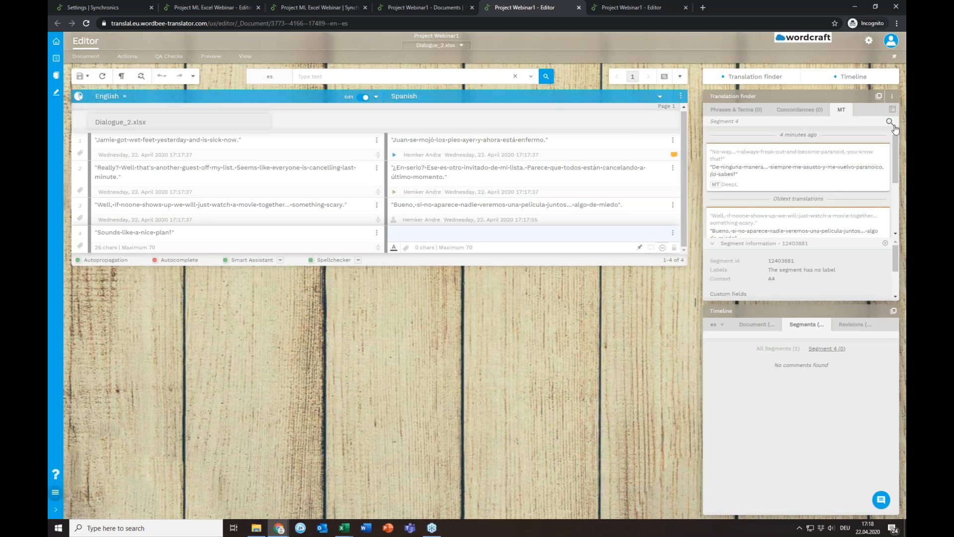
pyautogui.click(891, 122)
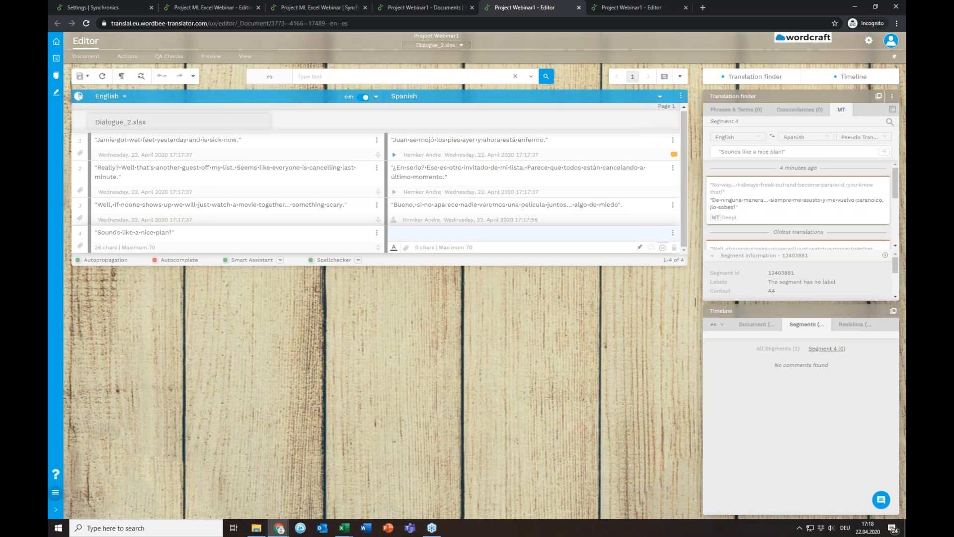
pyautogui.click(870, 136)
pyautogui.click(868, 208)
pyautogui.click(885, 152)
pyautogui.click(880, 169)
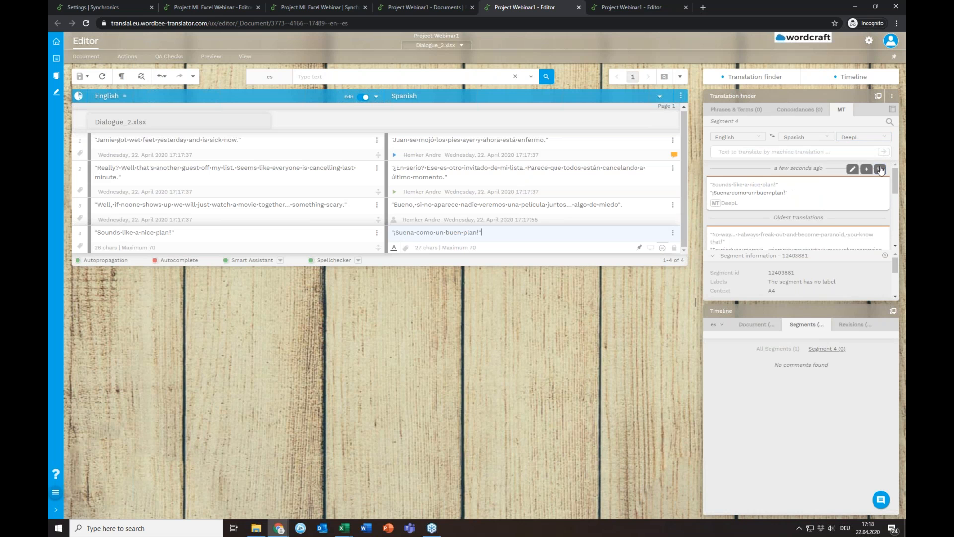
# Add the custom field columns Who's speaking? and Context information to the Dialogue_2.xlsx segment grid
pyautogui.click(682, 96)
pyautogui.moveTo(756, 101)
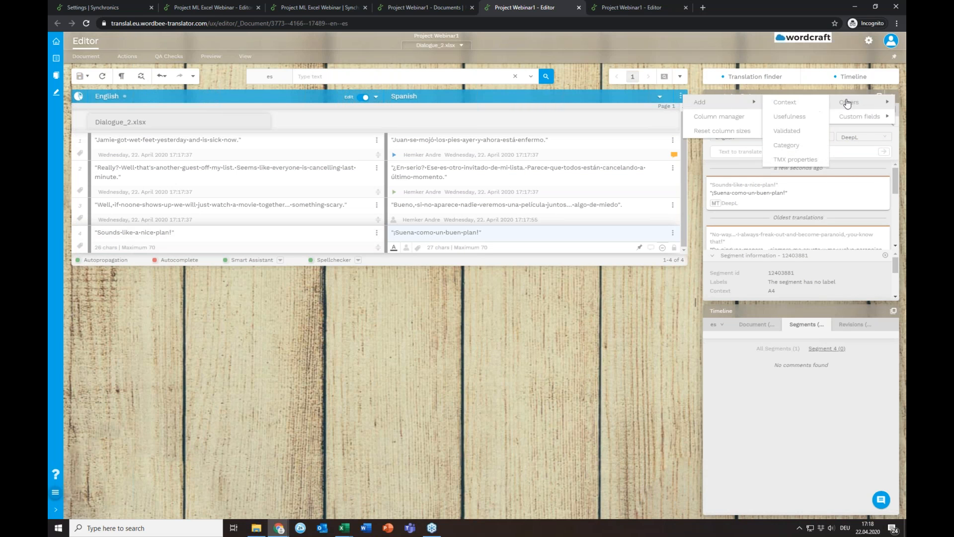
pyautogui.moveTo(847, 118)
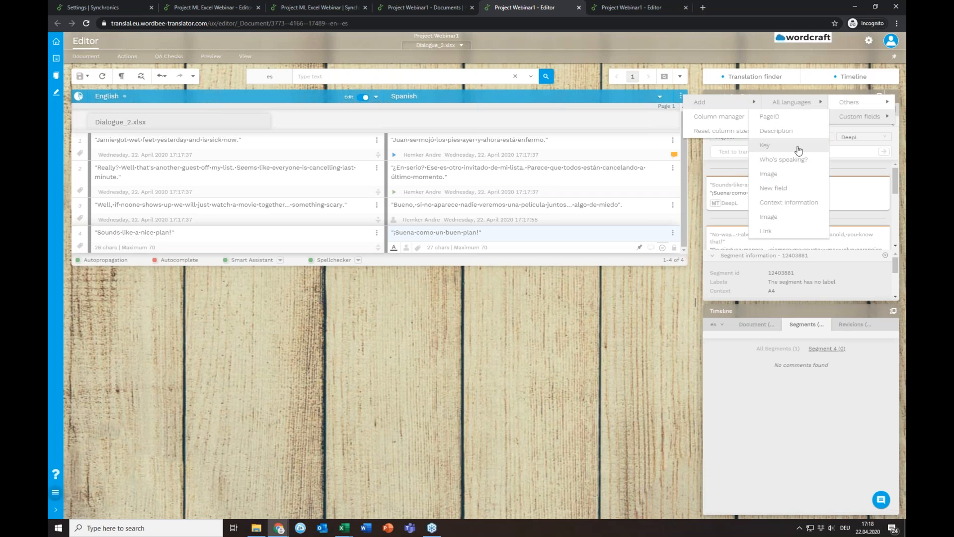
pyautogui.click(797, 166)
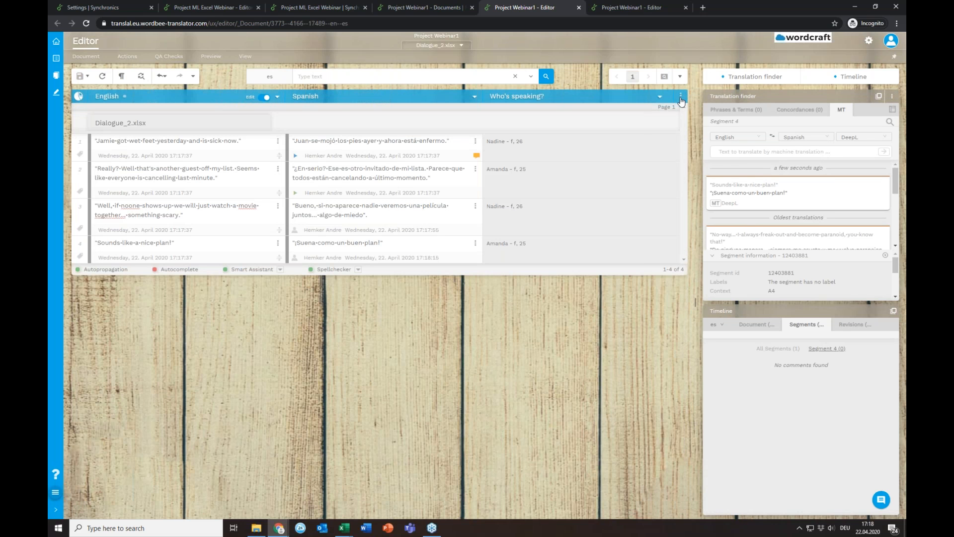
pyautogui.click(681, 96)
pyautogui.moveTo(745, 105)
pyautogui.moveTo(799, 111)
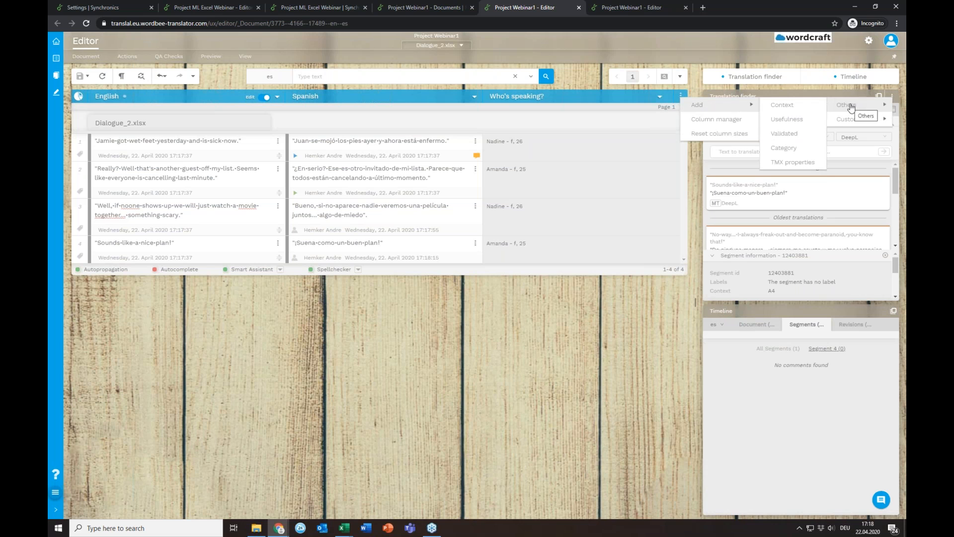
pyautogui.moveTo(853, 119)
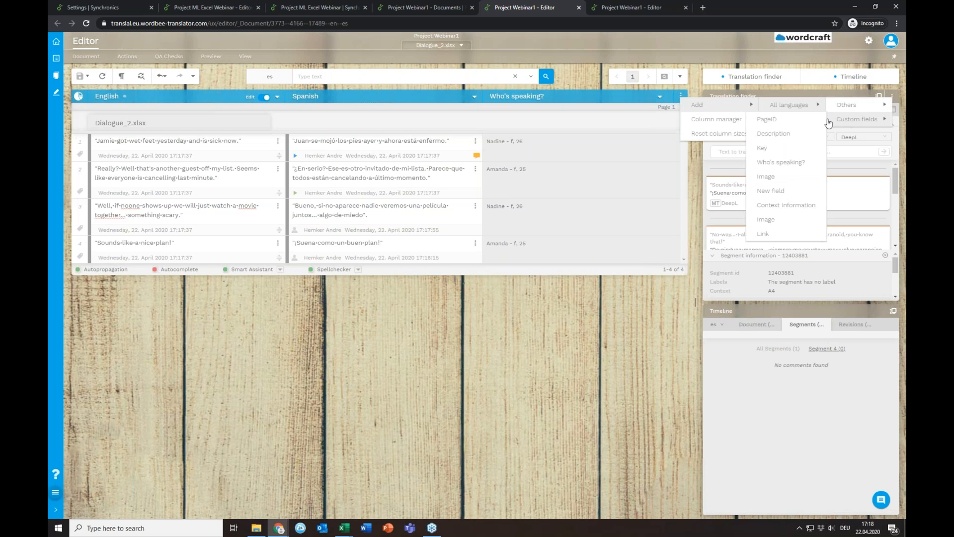
pyautogui.click(785, 205)
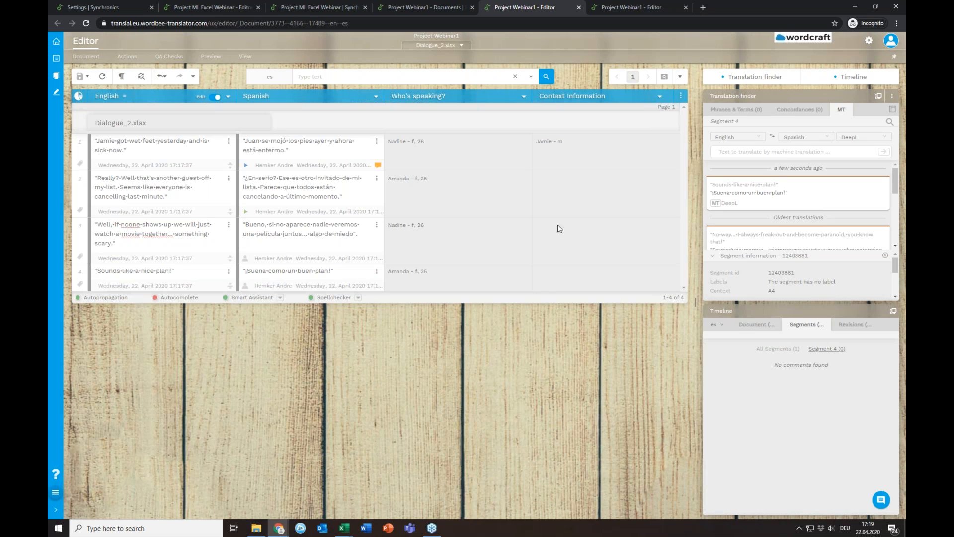
# Enter "Changed source because of typo" as the third segment's Context information
pyautogui.click(560, 235)
pyautogui.write('CH')
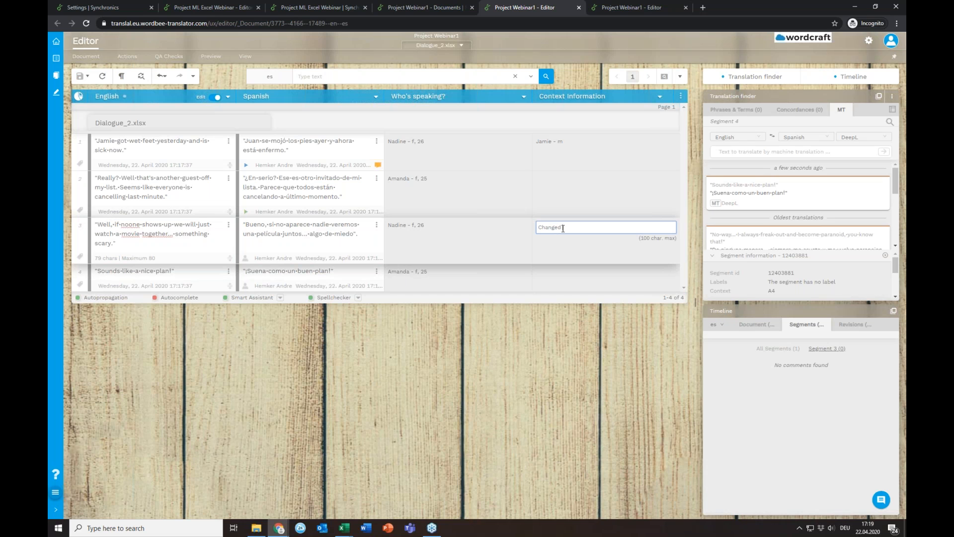
pyautogui.write('anged by')
pyautogui.press('BackSpace')
pyautogui.press('BackSpace')
pyautogui.press('BackSpace')
pyautogui.press('BackSpace')
pyautogui.write('Source because of')
# Change the third segment's Who's speaking? entry to a male character's name with gender m
pyautogui.click(403, 227)
pyautogui.moveTo(406, 227); pyautogui.dragTo(384, 227)
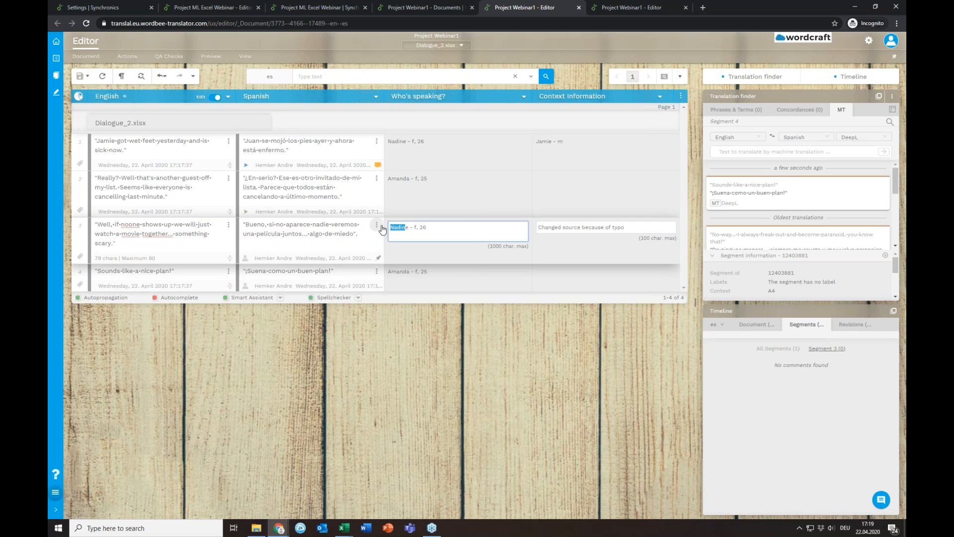
pyautogui.click(380, 226)
pyautogui.write('Raph')
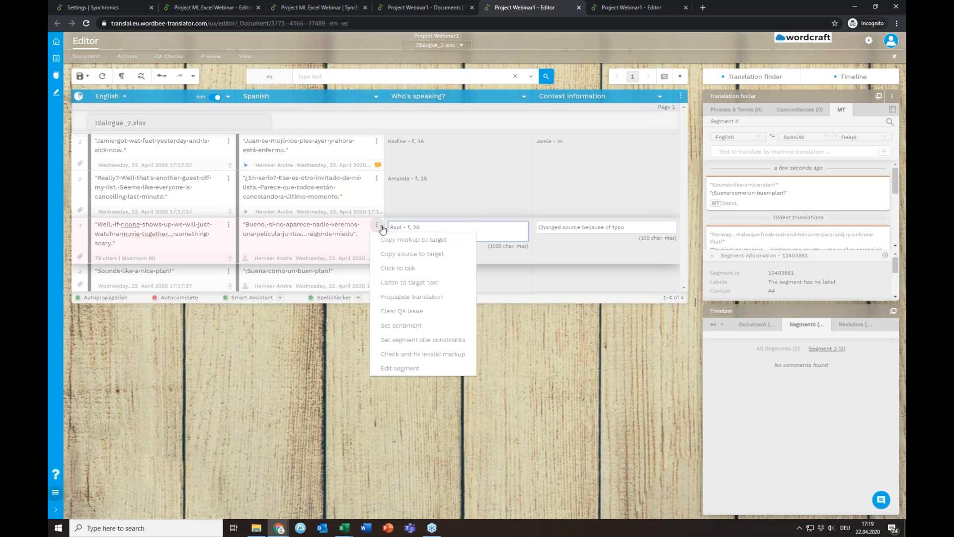
pyautogui.press('BackSpace')
pyautogui.press('BackSpace')
pyautogui.write('lph')
pyautogui.click(412, 227)
pyautogui.press('Delete')
pyautogui.write('m')
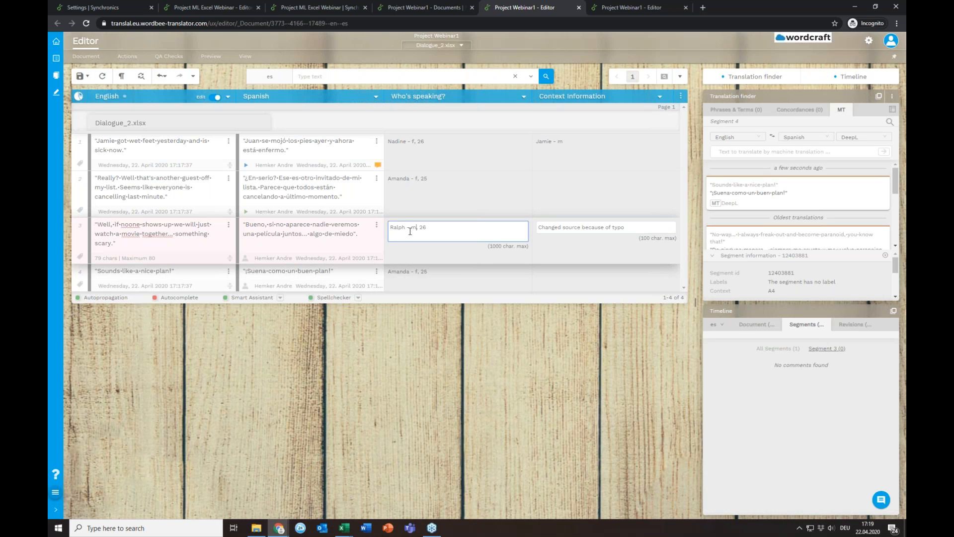
pyautogui.click(316, 191)
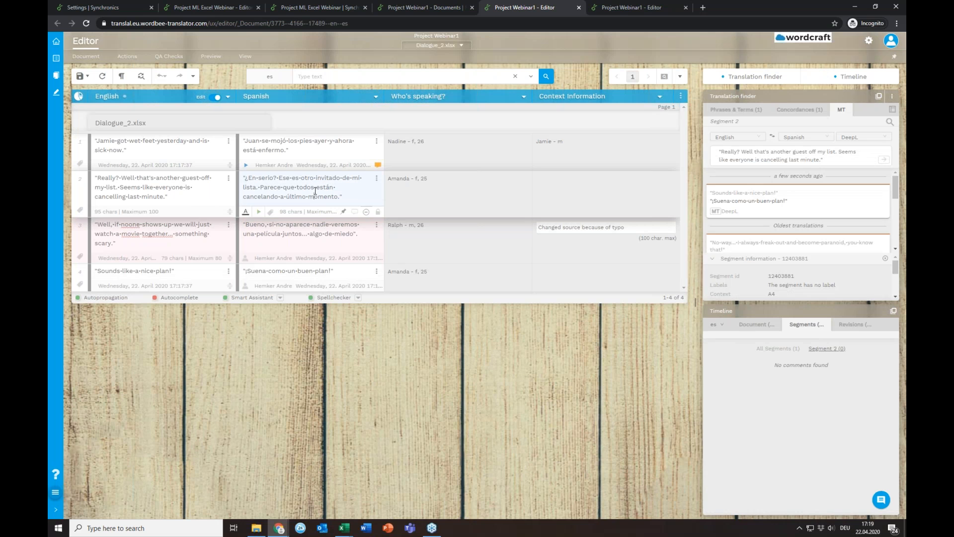
# Clear the segment search in the editor and return to the source documents of project Webinar1
pyautogui.click(514, 78)
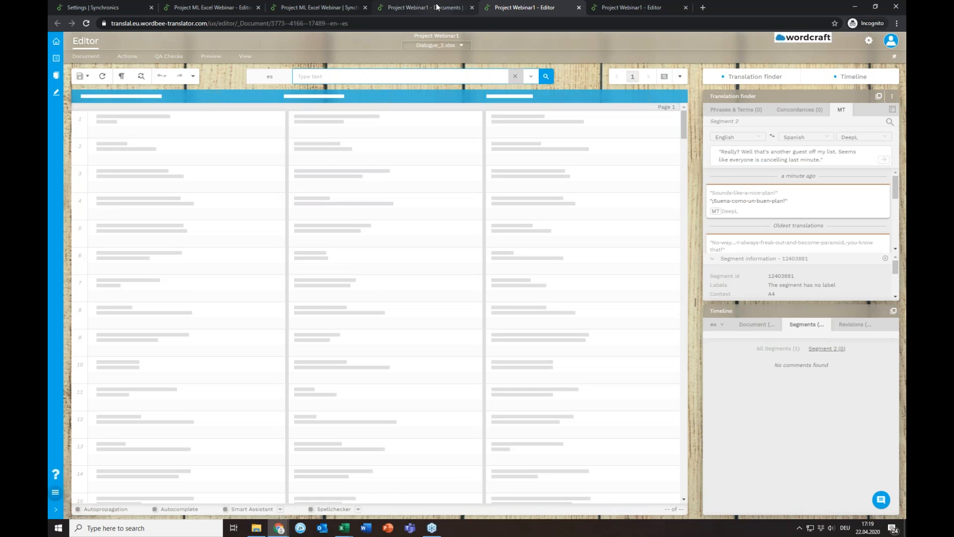
pyautogui.click(436, 7)
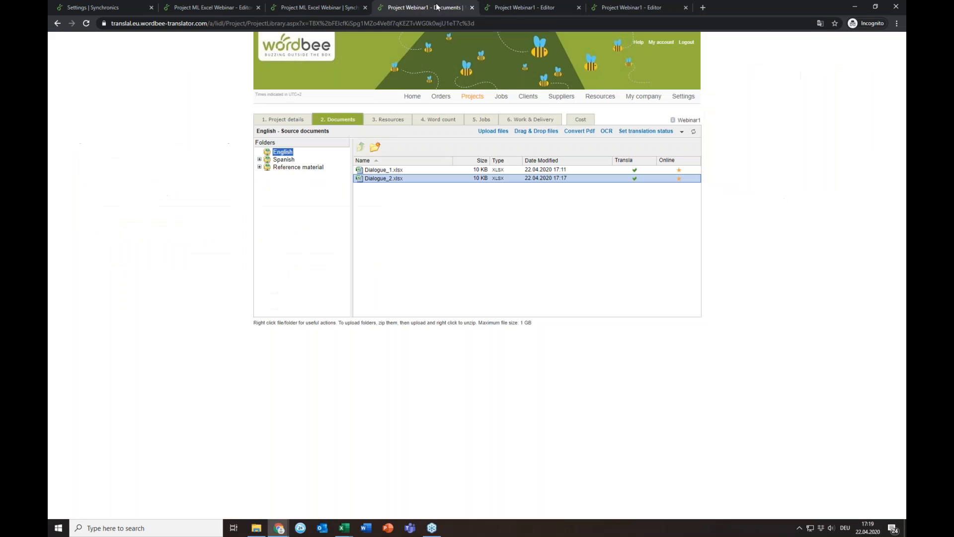
# Finalise the translated Dialogue_2.xlsx as Dialogue_2_es.xlsx in the Spanish folder and open the deliverable
pyautogui.click(535, 120)
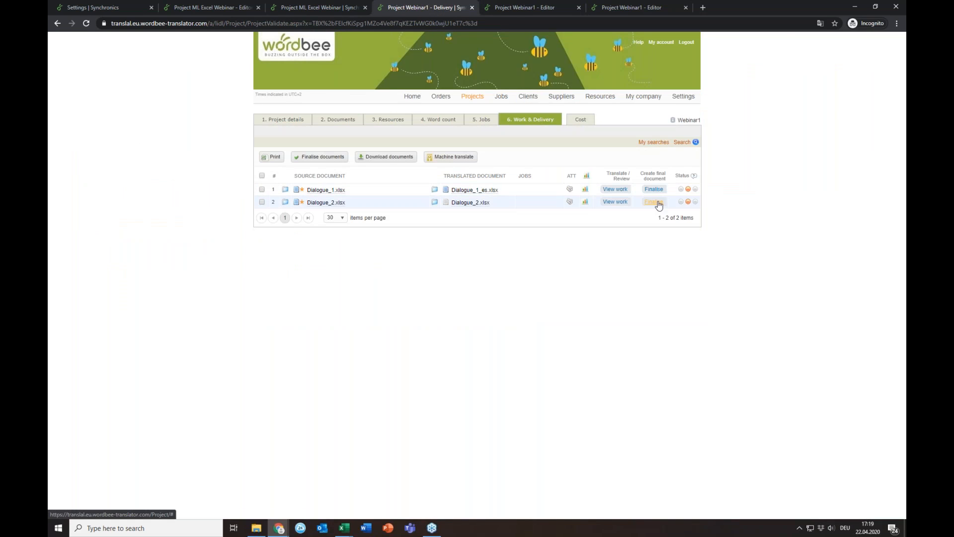
pyautogui.click(654, 201)
pyautogui.click(710, 264)
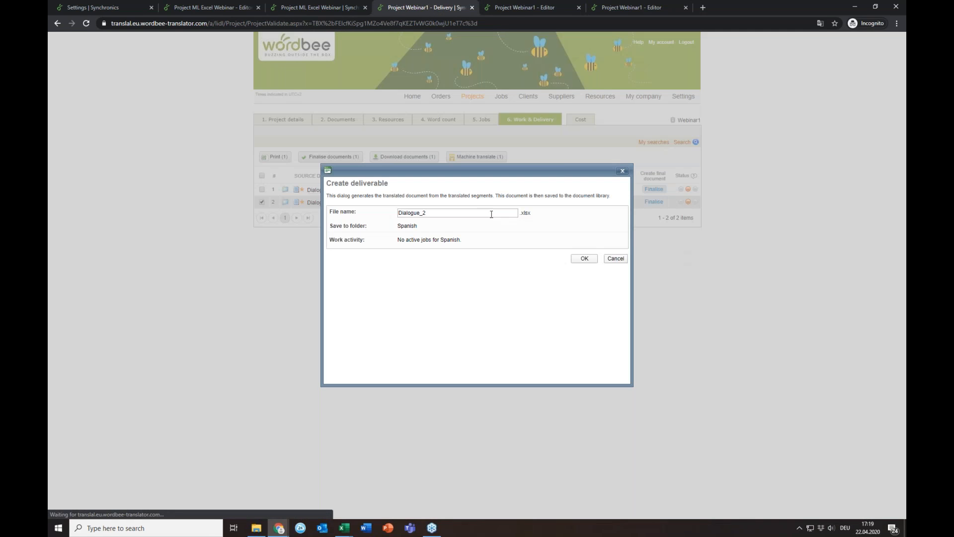
pyautogui.write('_')
pyautogui.press('Return')
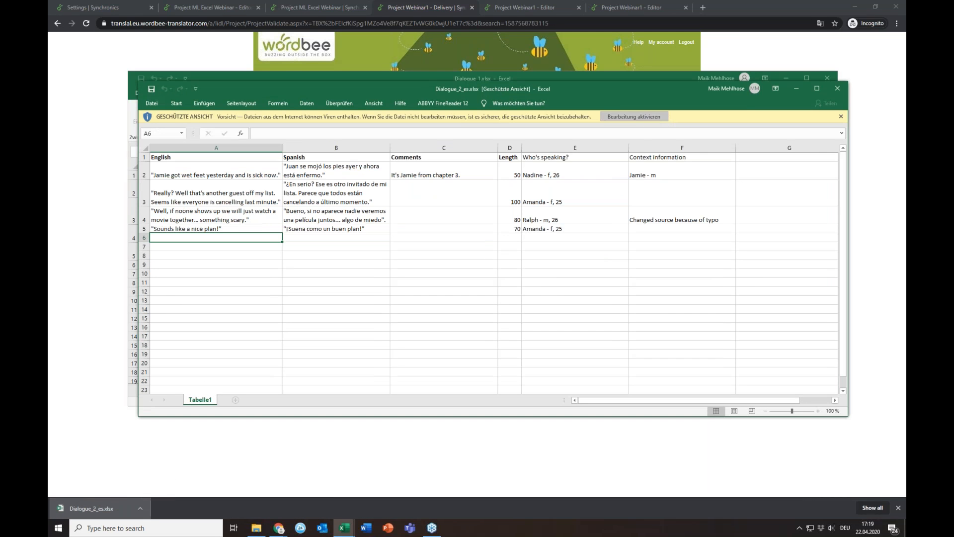
# Enable editing in Dialogue_2_es.xlsx, examine the exported Who's speaking? and Context information entries, and return to the project
pyautogui.click(634, 117)
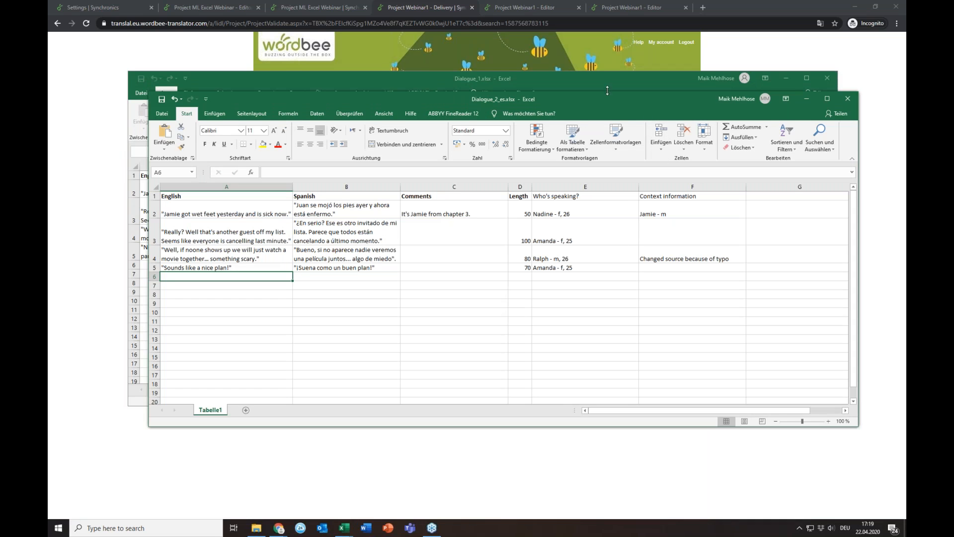
pyautogui.moveTo(607, 100); pyautogui.dragTo(585, 75)
pyautogui.click(666, 208)
pyautogui.click(678, 230)
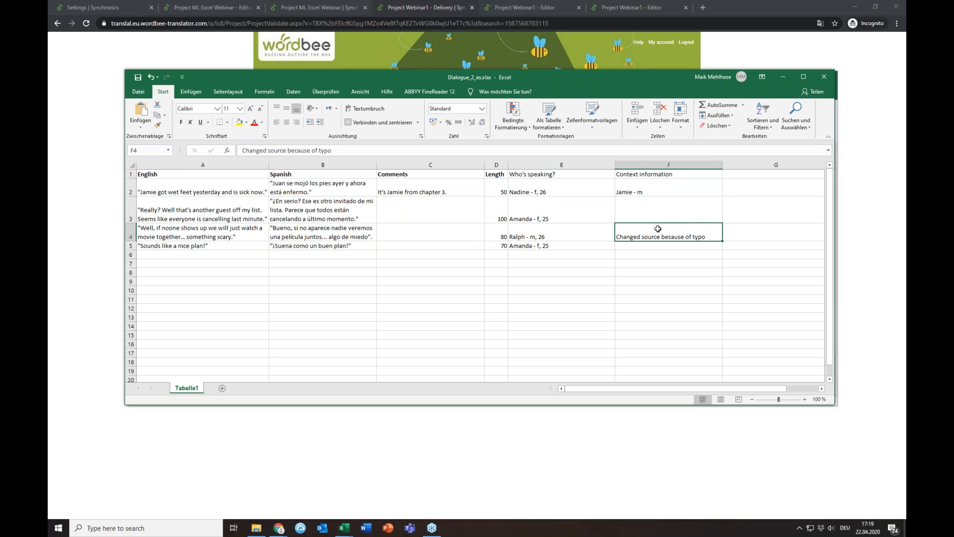
pyautogui.click(565, 236)
pyautogui.moveTo(565, 235)
pyautogui.mouseDown()
pyautogui.moveTo(552, 236)
pyautogui.moveTo(631, 237)
pyautogui.mouseUp()
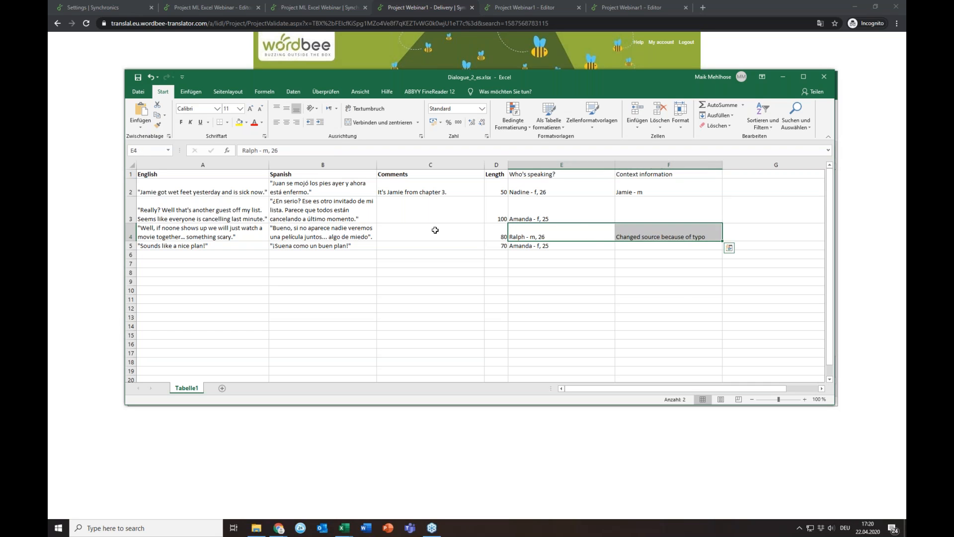
pyautogui.click(435, 230)
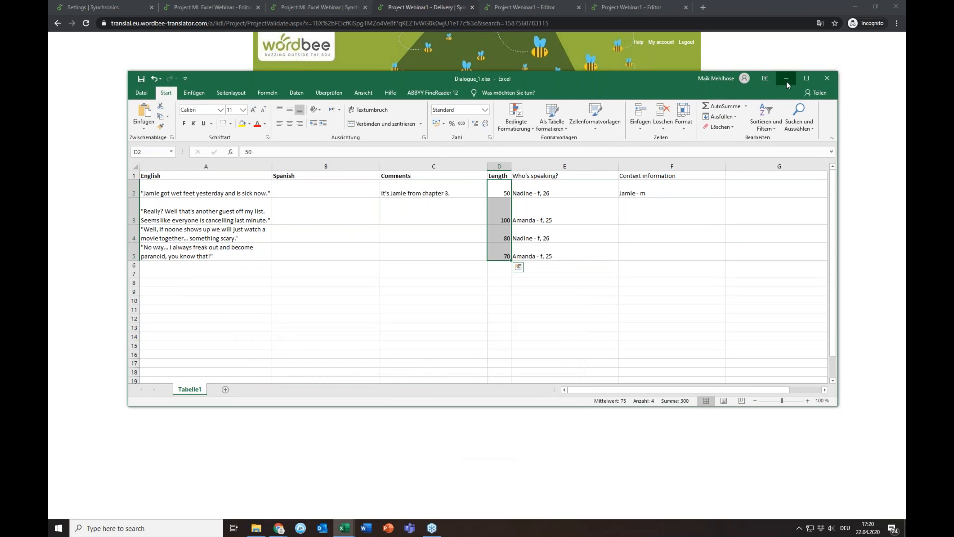
pyautogui.click(786, 81)
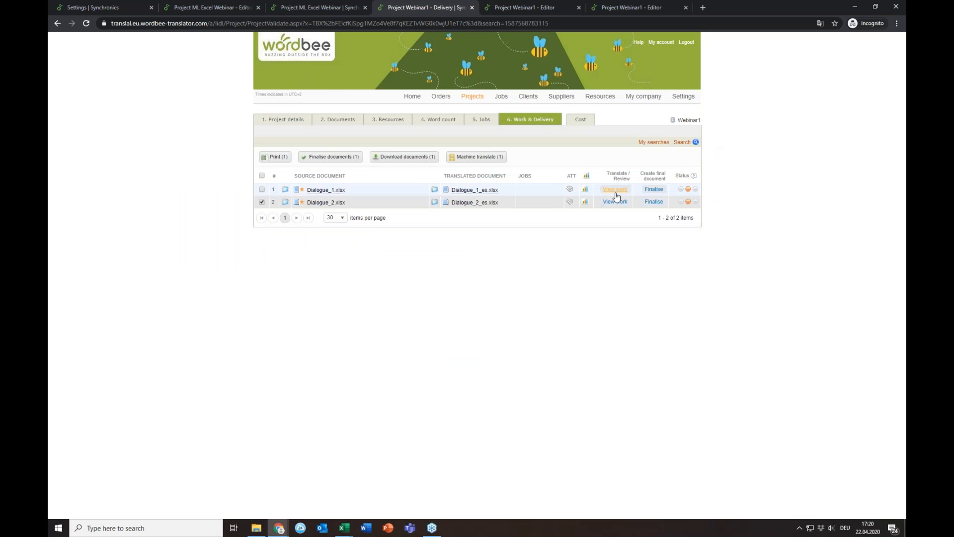
# Replace the Who's speaking? column in the Dialogue_1.xlsx editor grid with the custom field Image
pyautogui.click(612, 7)
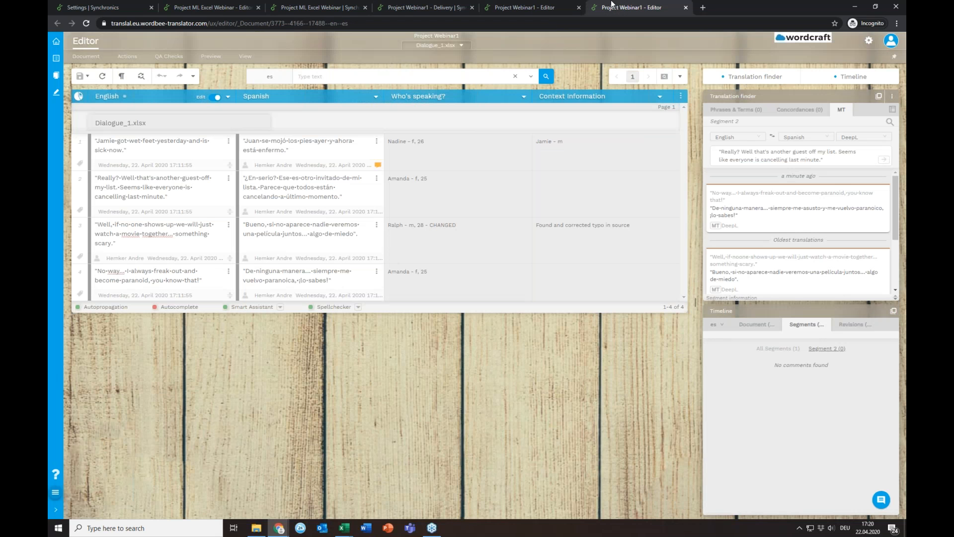
pyautogui.click(524, 98)
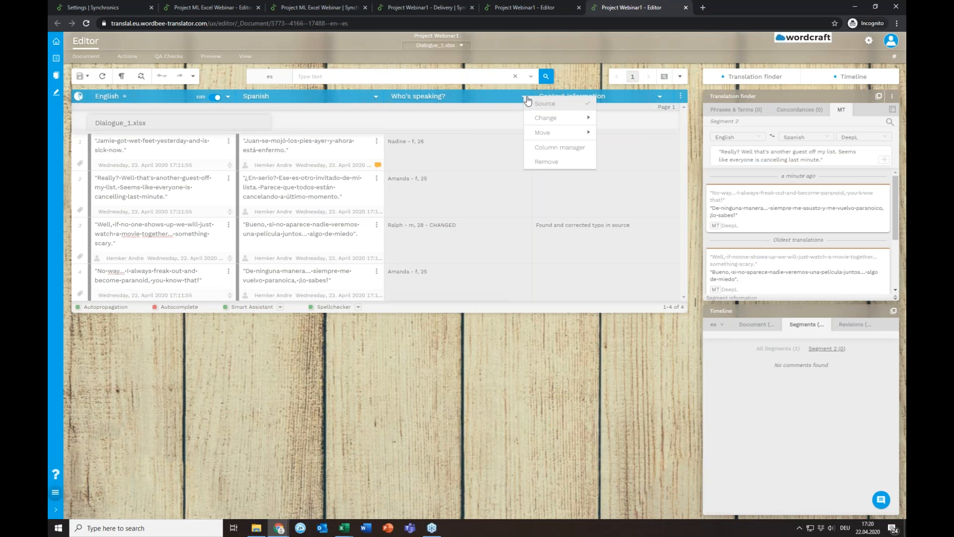
pyautogui.moveTo(563, 136)
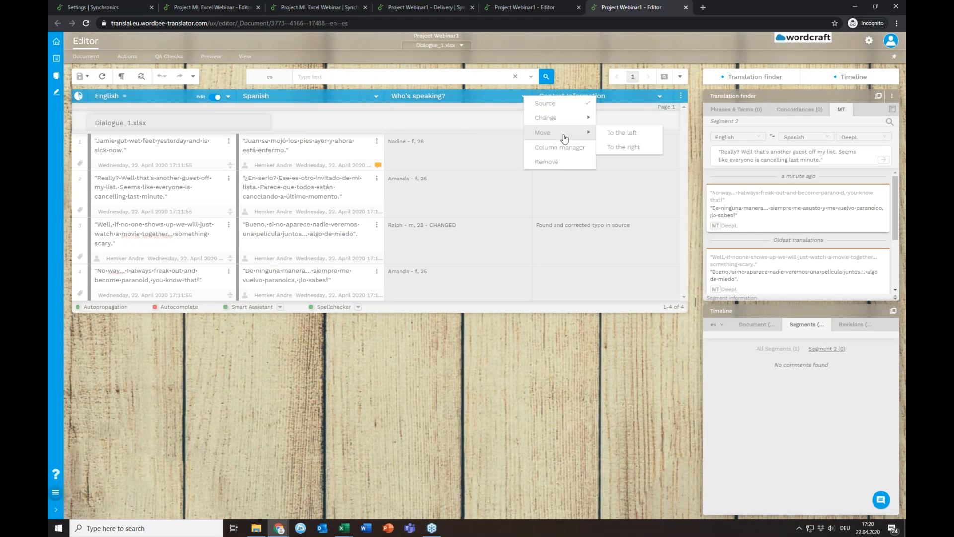
pyautogui.moveTo(635, 123)
pyautogui.moveTo(696, 133)
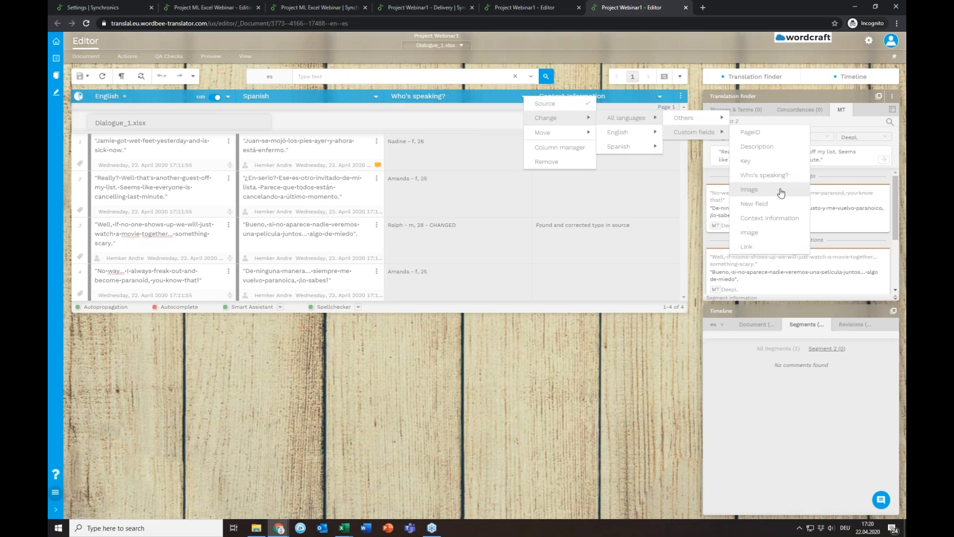
pyautogui.click(780, 196)
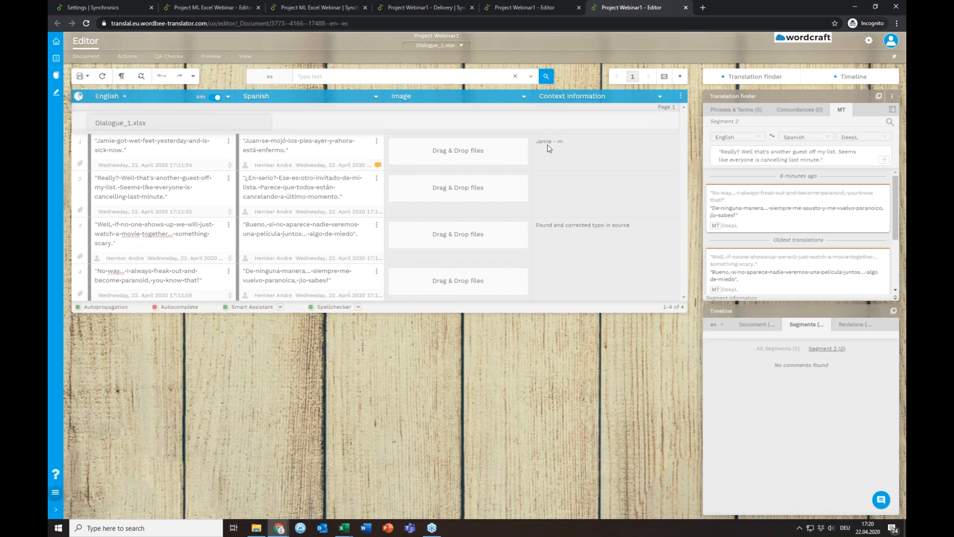
# Attach the cartoon drawing of a sitting boy as the first segment's Image and preview it at full size
pyautogui.click(538, 142)
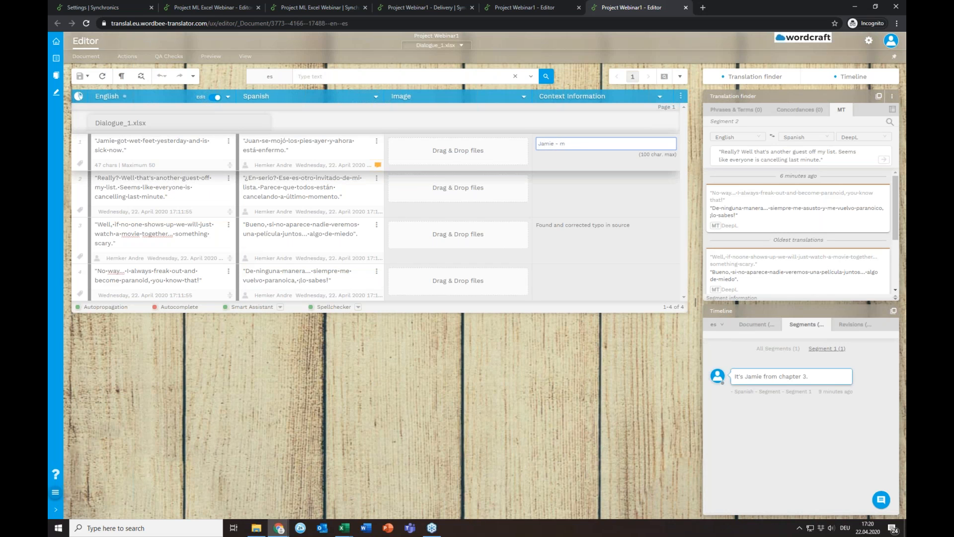
pyautogui.moveTo(568, 164); pyautogui.dragTo(473, 153)
pyautogui.click(416, 152)
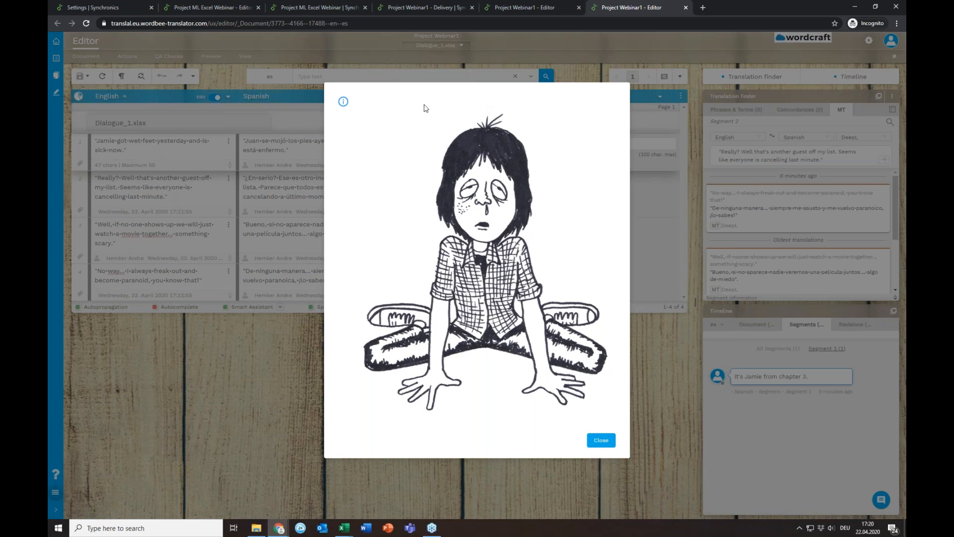
pyautogui.click(602, 442)
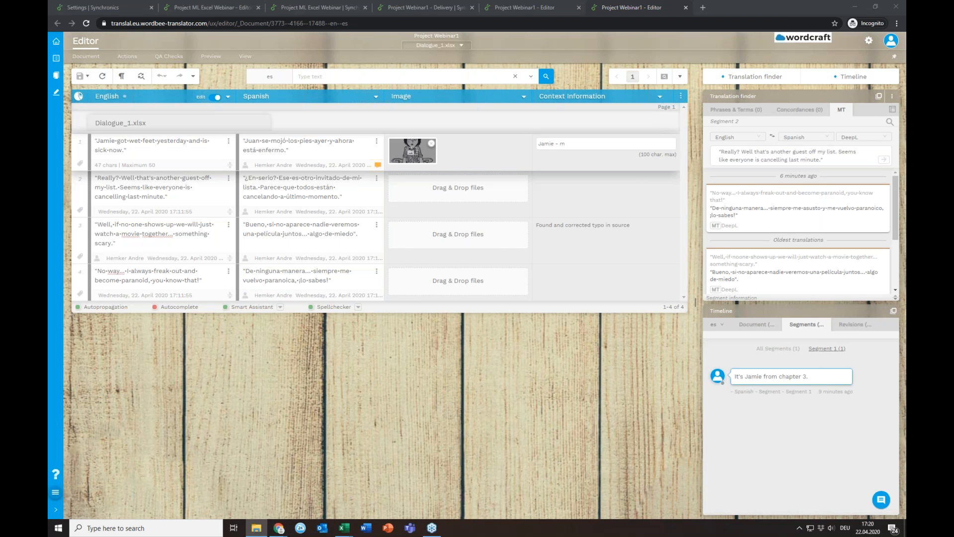
# Attach the block-style game landscape picture as the second segment's Image and preview it at full size
pyautogui.moveTo(526, 199); pyautogui.dragTo(450, 194)
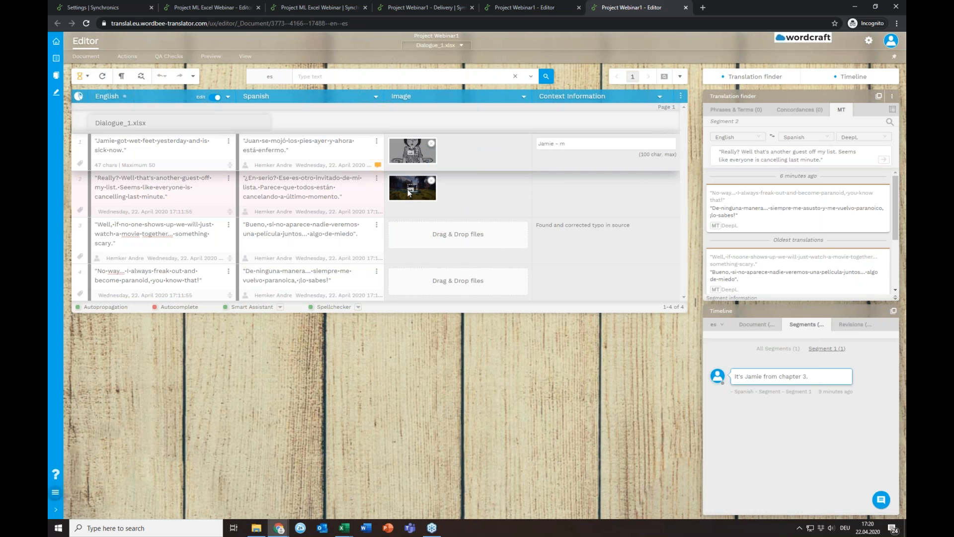
pyautogui.click(409, 193)
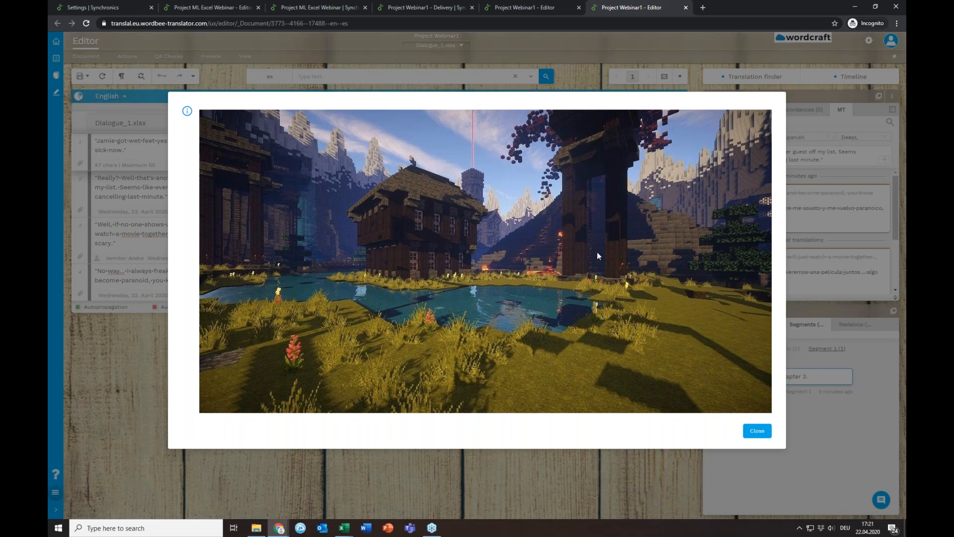
pyautogui.click(759, 432)
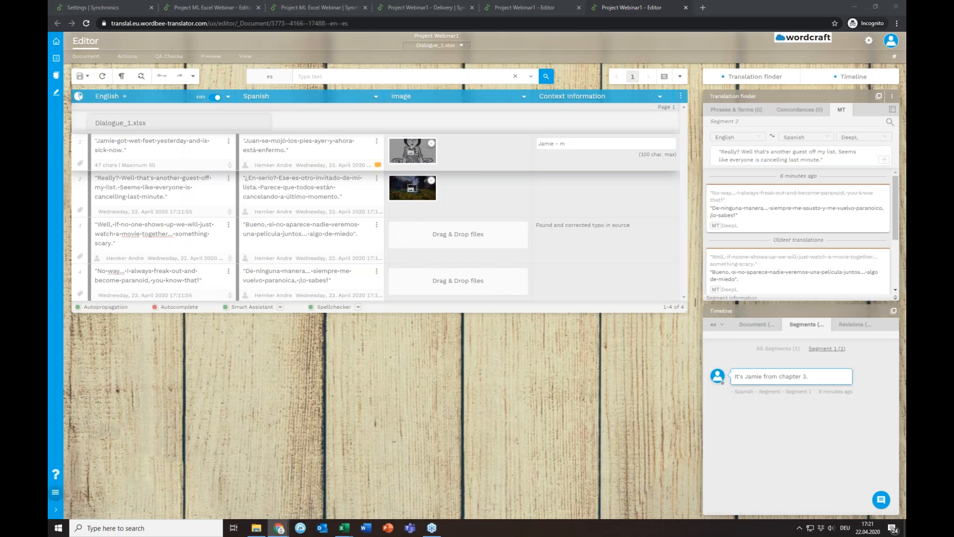
# Attach the electrical circuit diagram as the third segment's Image and preview it at full size
pyautogui.moveTo(437, 234); pyautogui.dragTo(465, 238)
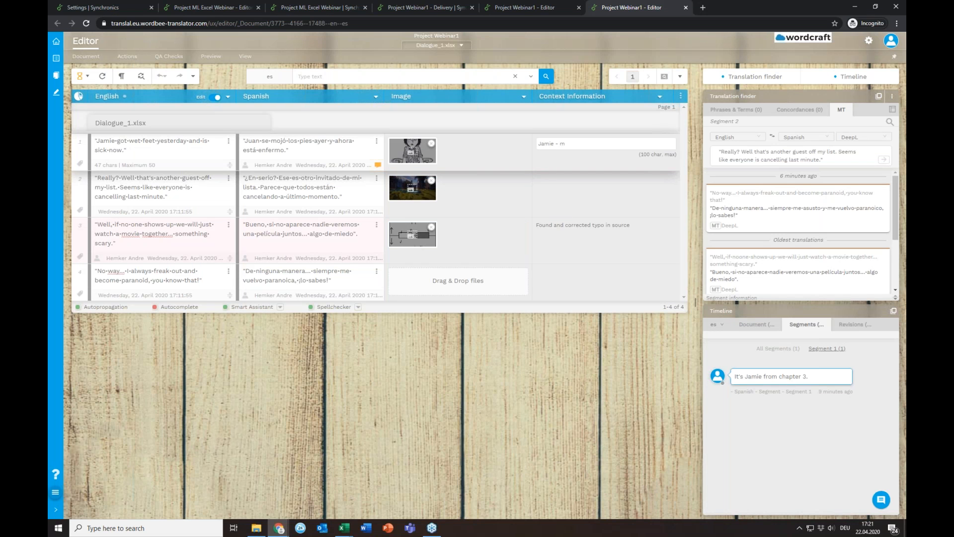
pyautogui.click(418, 242)
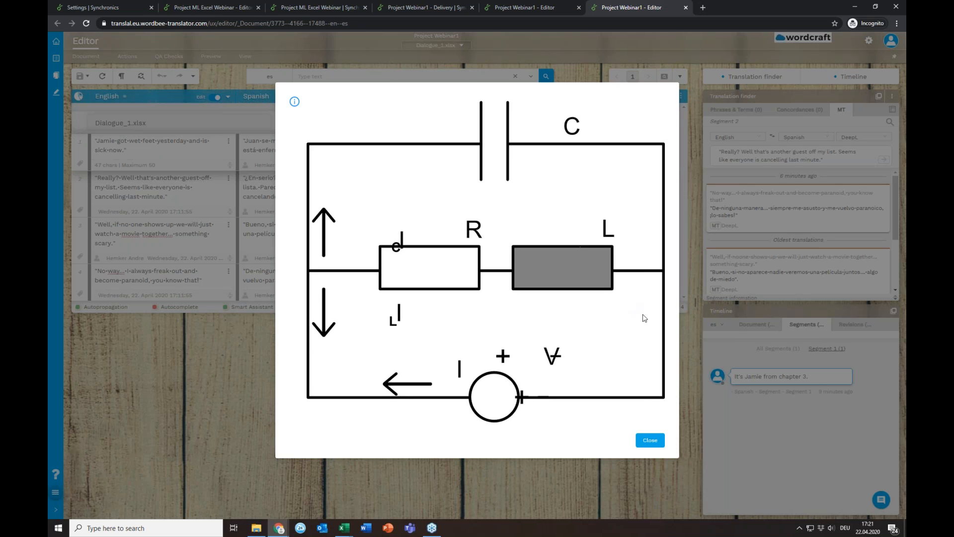
pyautogui.click(650, 440)
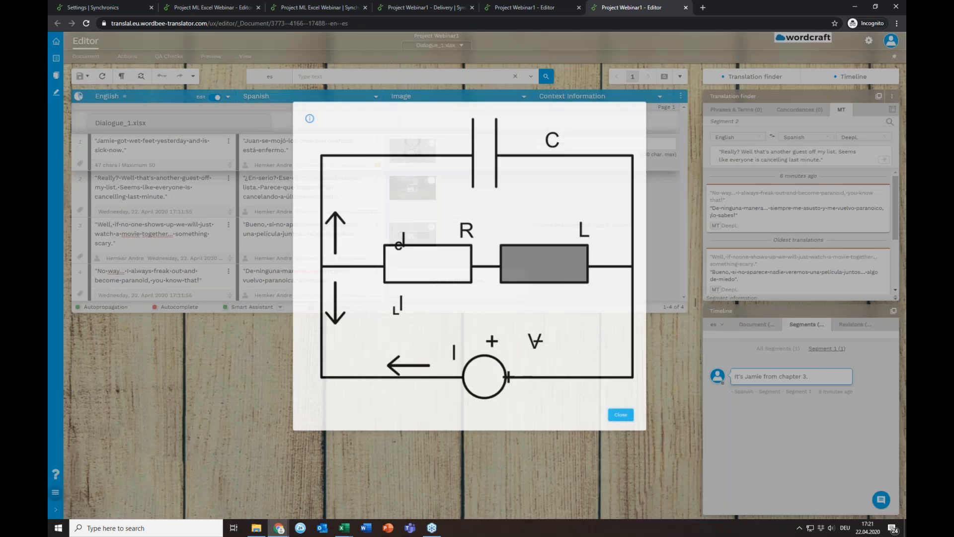
# Attach the Bubble Tea advertisement as the fourth segment's Image, preview it, and check the Spanish segments' character limits
pyautogui.moveTo(628, 320); pyautogui.dragTo(458, 276)
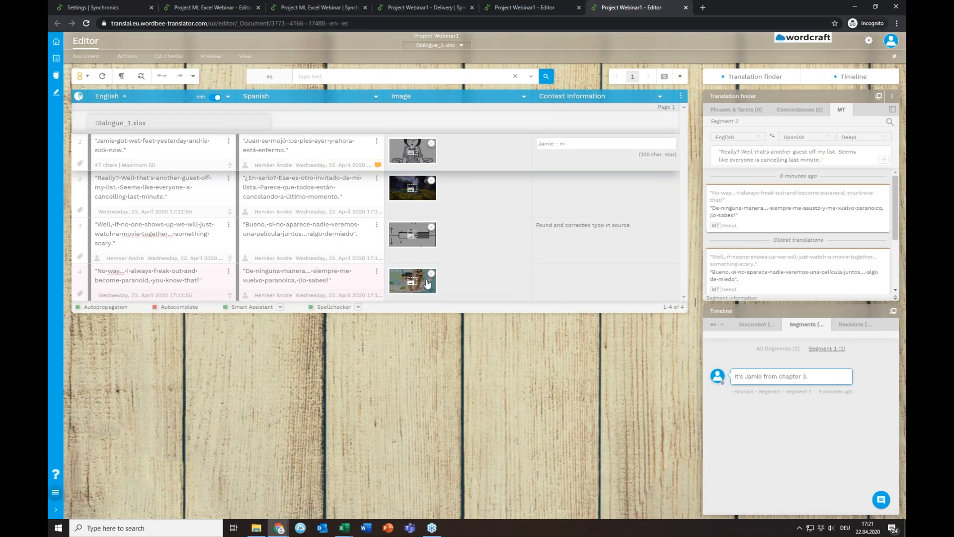
pyautogui.click(417, 287)
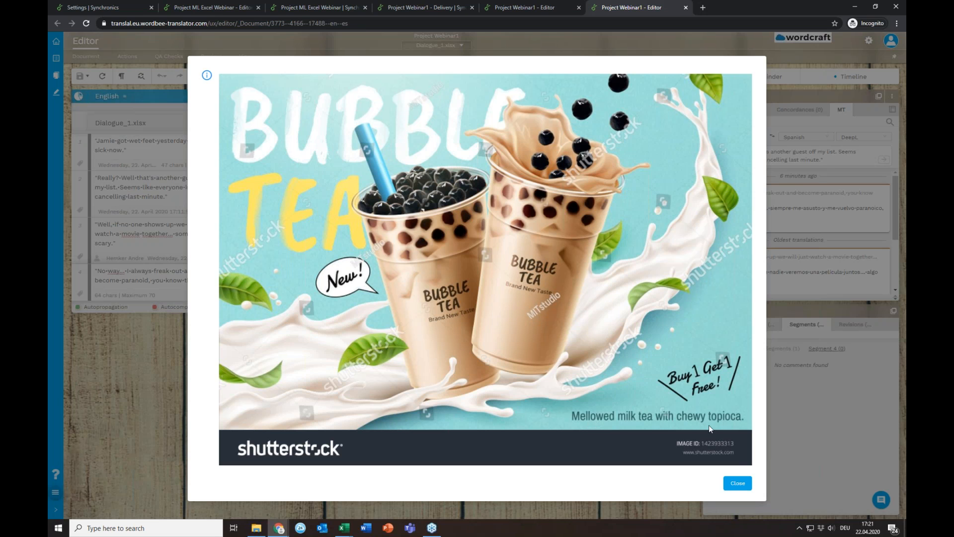
pyautogui.click(738, 484)
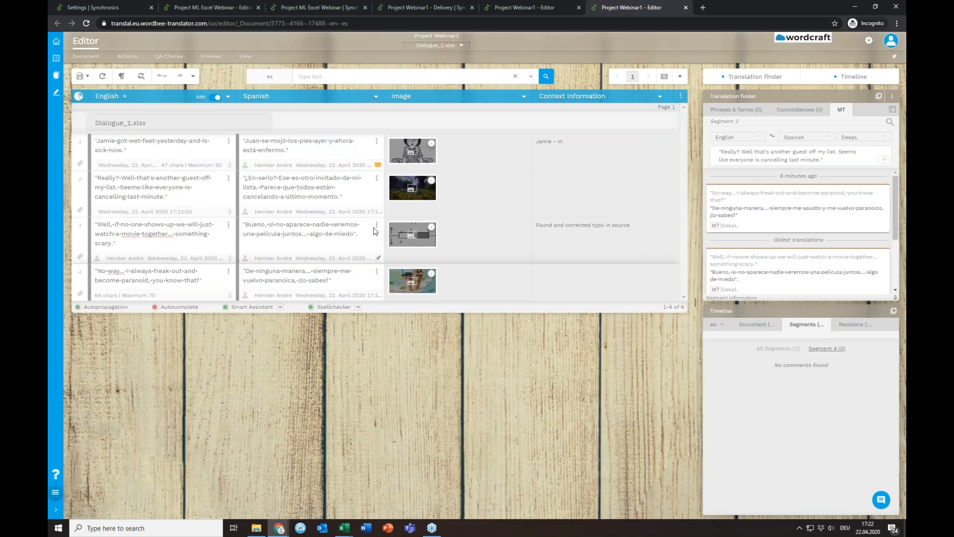
pyautogui.click(319, 280)
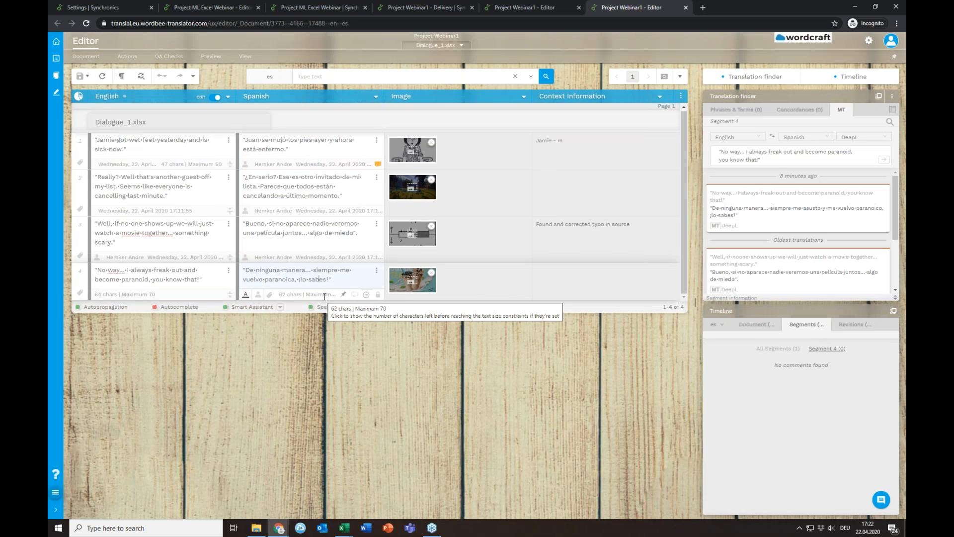
pyautogui.click(356, 199)
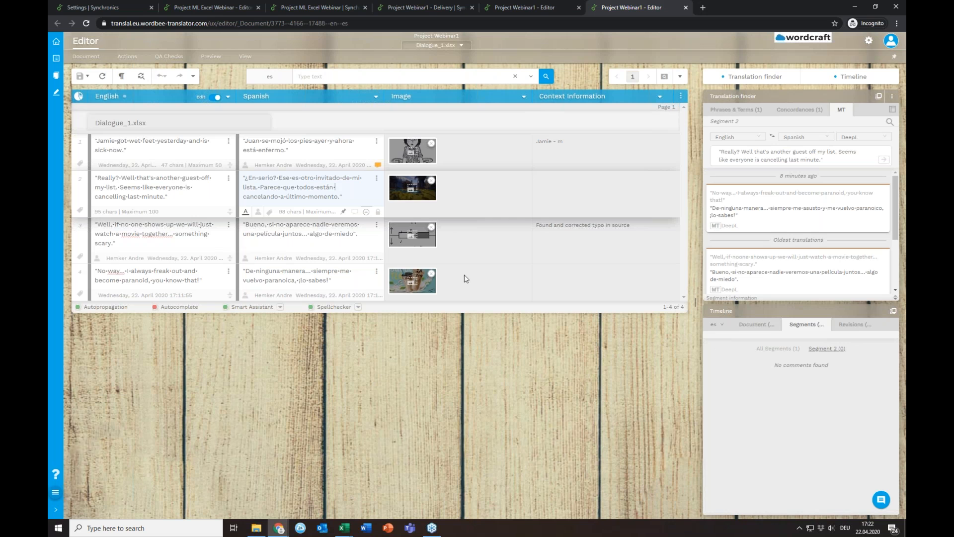
# Replace the Context information column in the Dialogue_1.xlsx editor grid with the custom field Link
pyautogui.click(661, 99)
pyautogui.moveTo(690, 122)
pyautogui.moveTo(765, 120)
pyautogui.moveTo(821, 120)
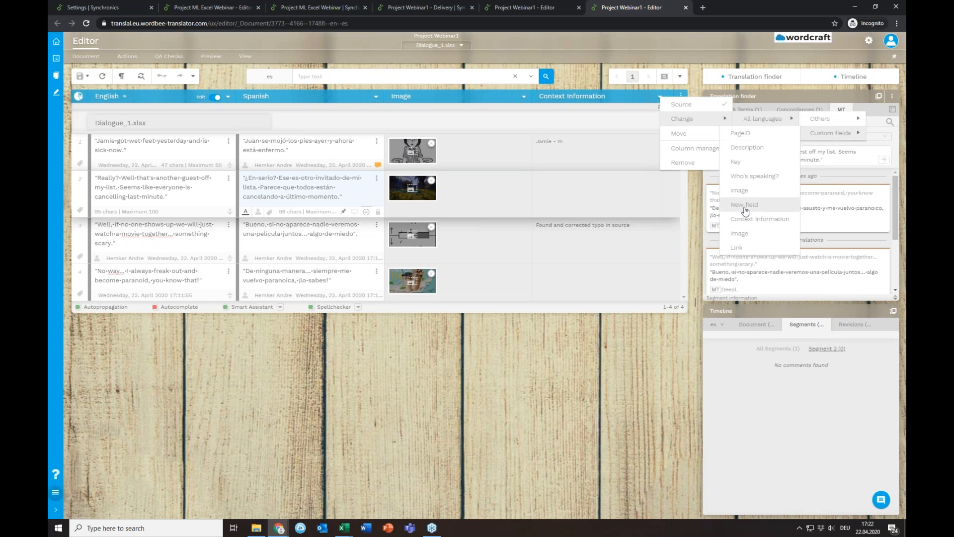
pyautogui.click(755, 248)
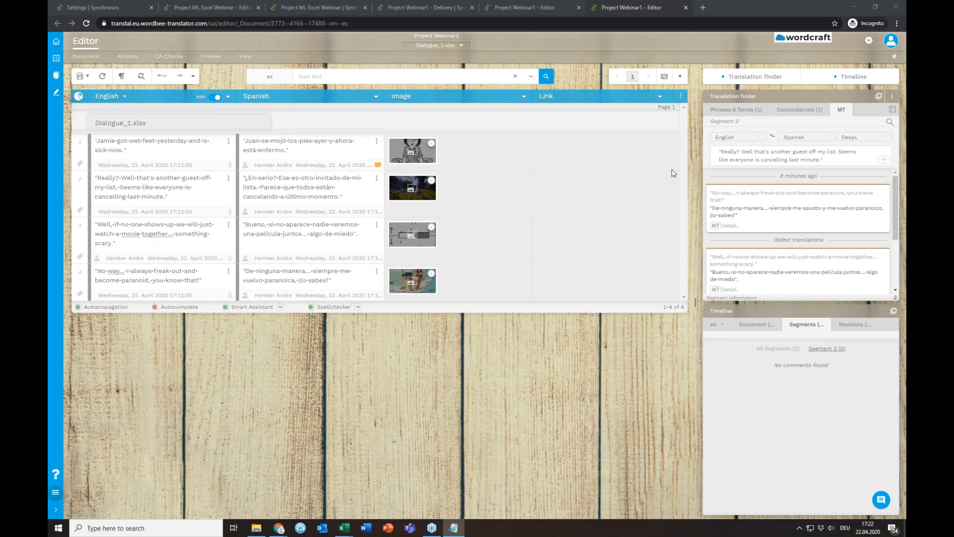
pyautogui.click(565, 149)
pyautogui.click(610, 169)
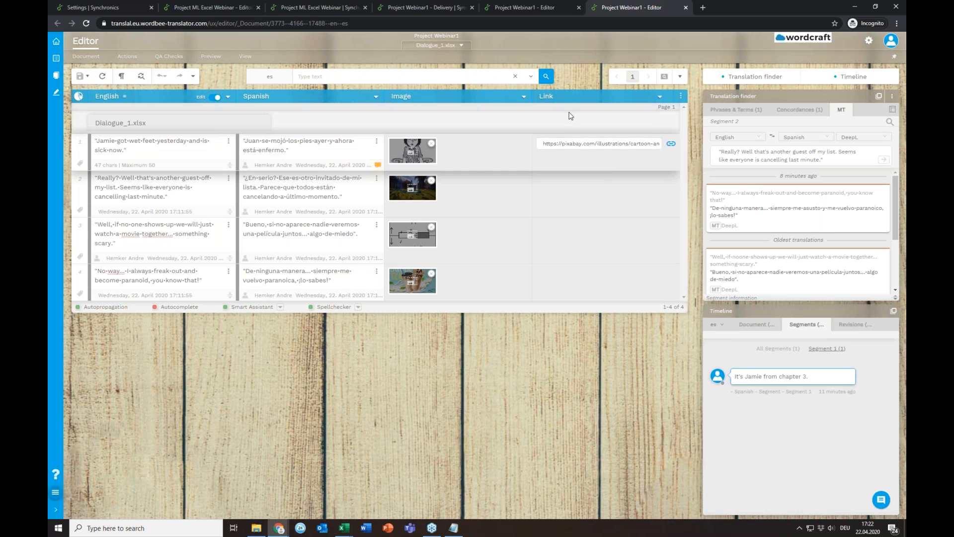
pyautogui.click(514, 80)
pyautogui.click(514, 80)
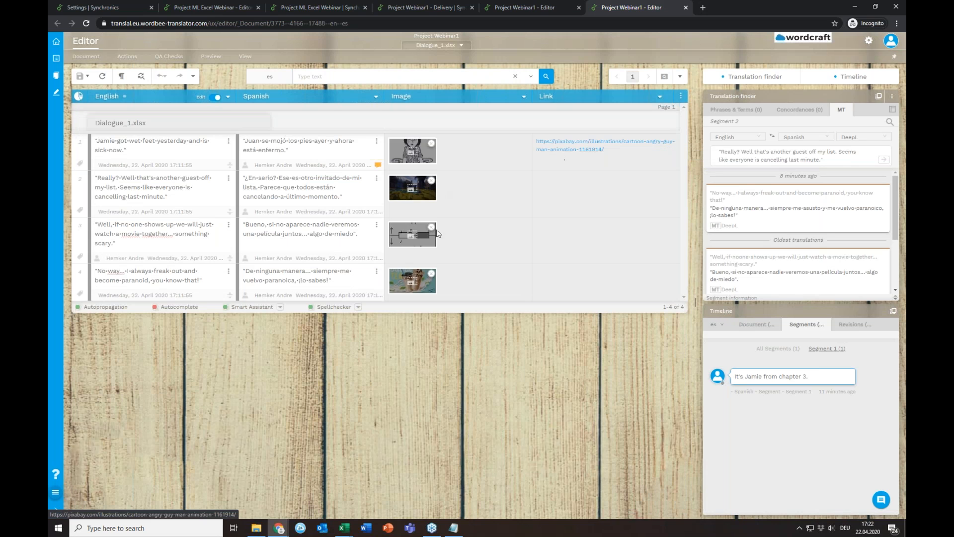
pyautogui.click(576, 149)
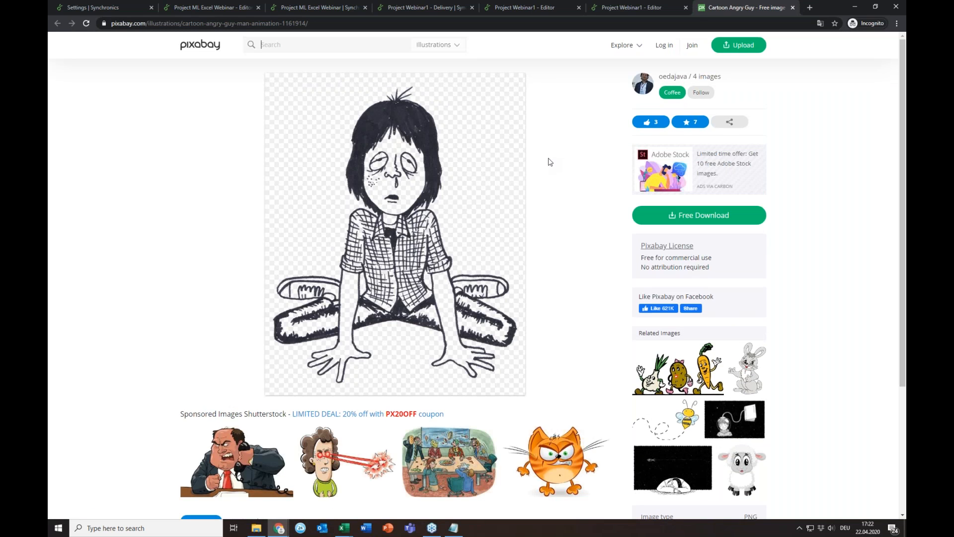
pyautogui.click(623, 8)
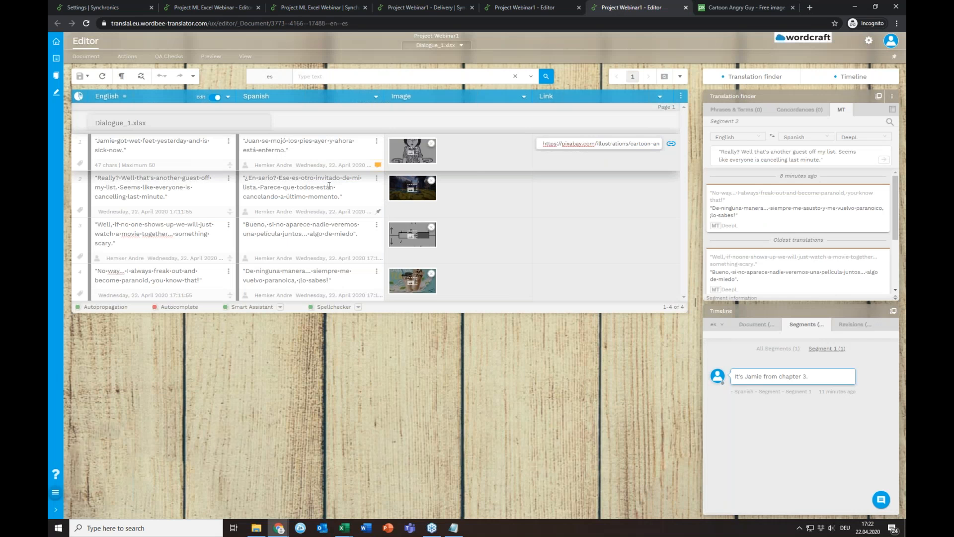